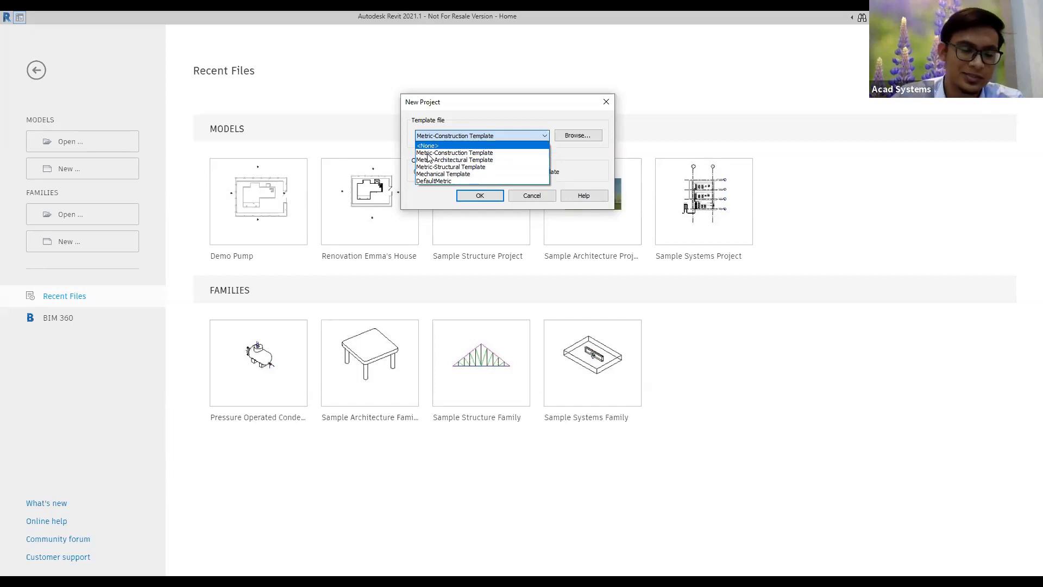
Step: Create a new project from the Metric-Architectural Template
left_click(443, 161)
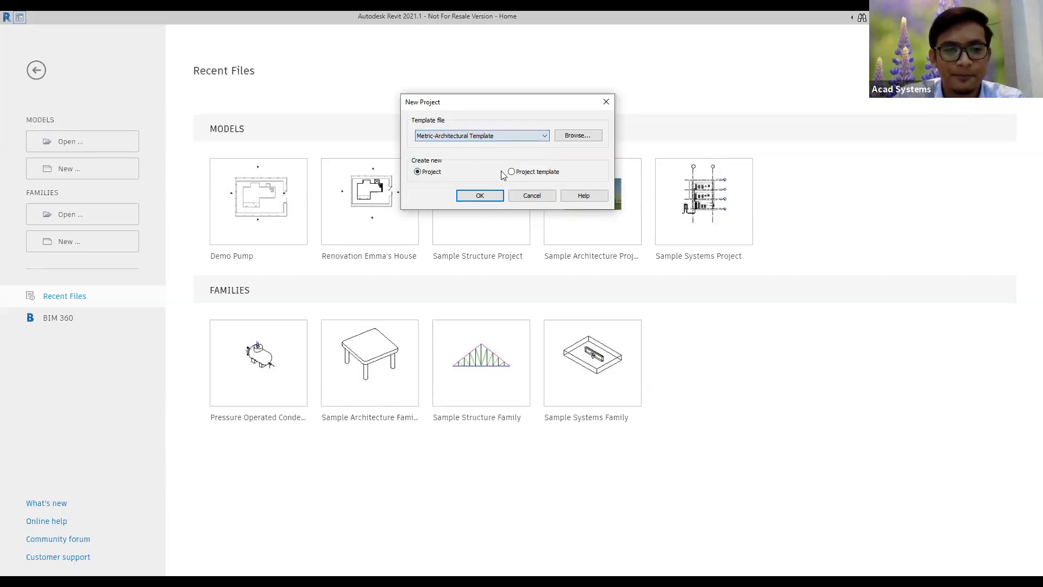
left_click(481, 195)
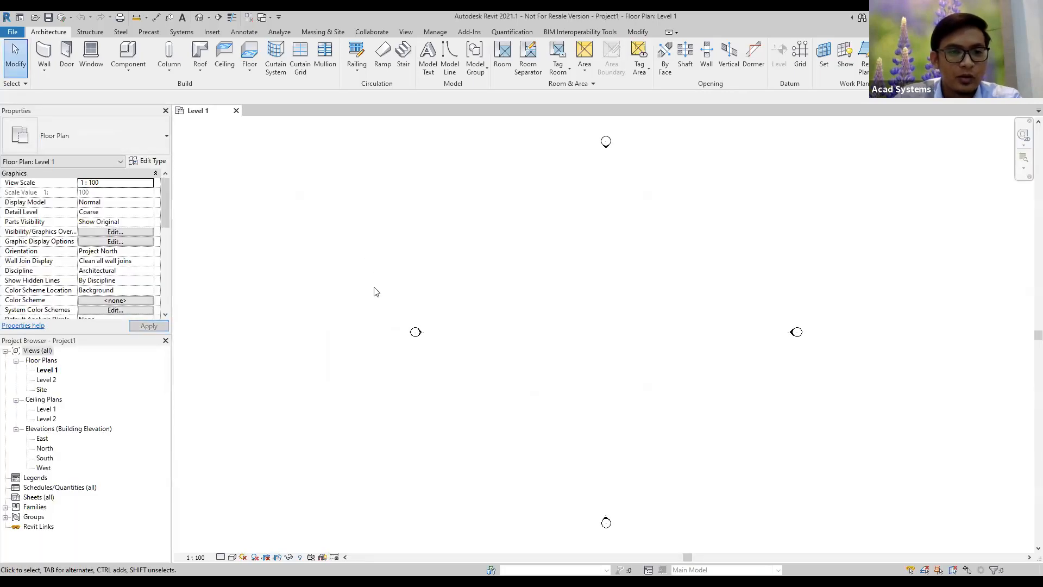
Step: Create an architectural floor on Level 1 from a rectangular boundary about 4000 by 2000 mm
middle_click_drag(545, 247, 517, 243)
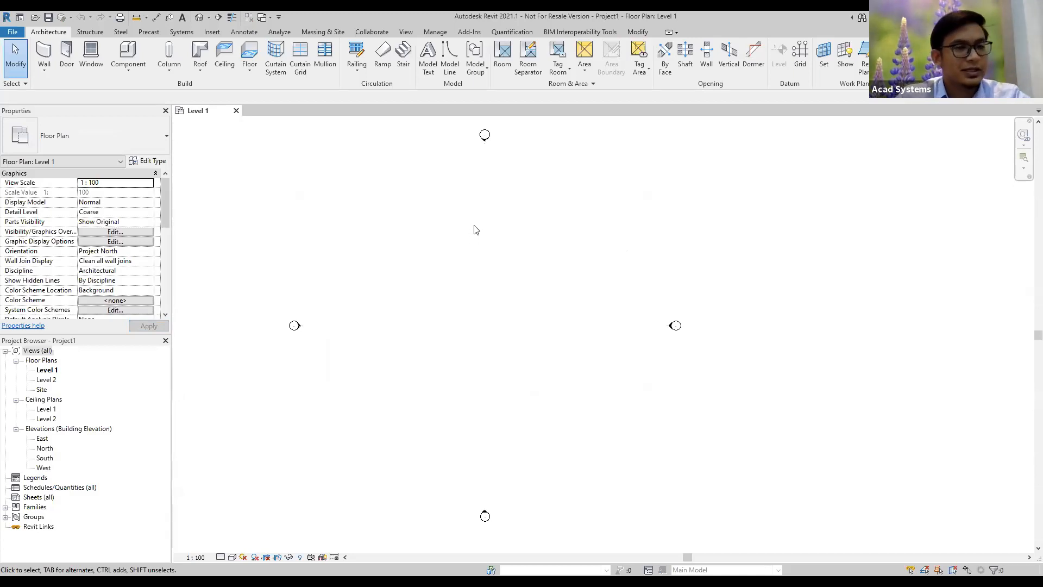
left_click(250, 76)
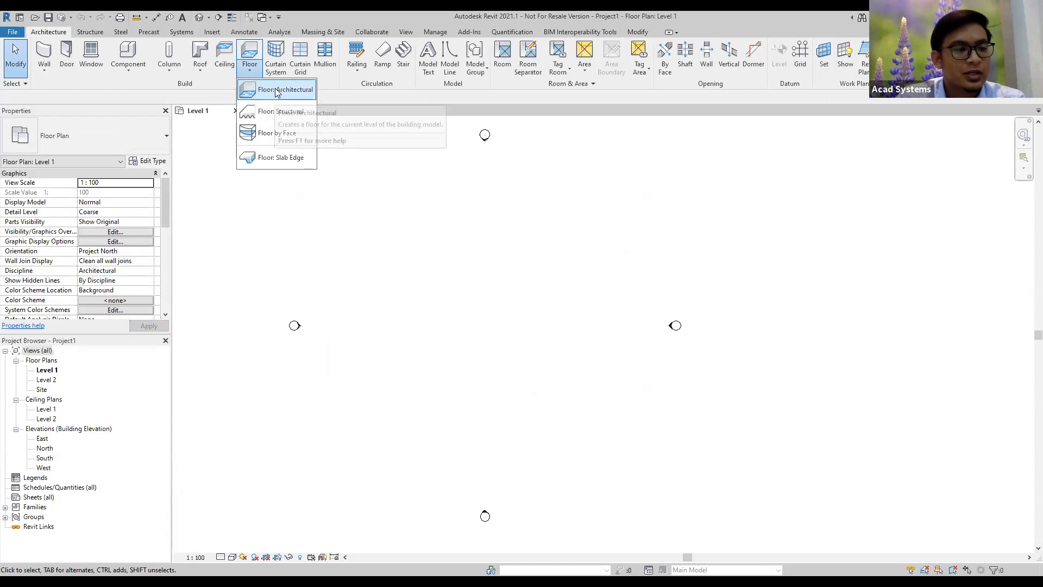
left_click(275, 88)
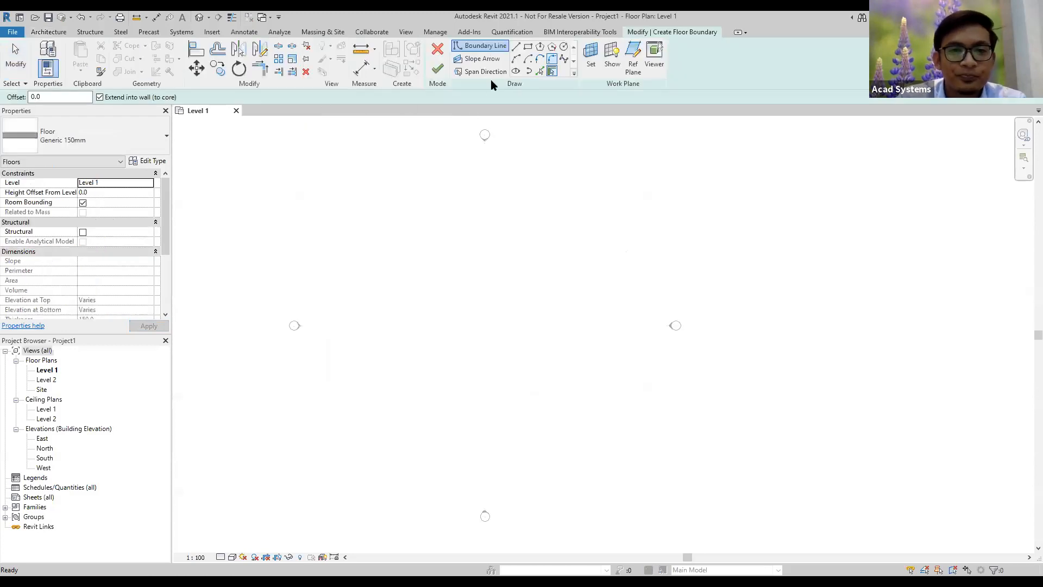
left_click(528, 46)
left_click(451, 276)
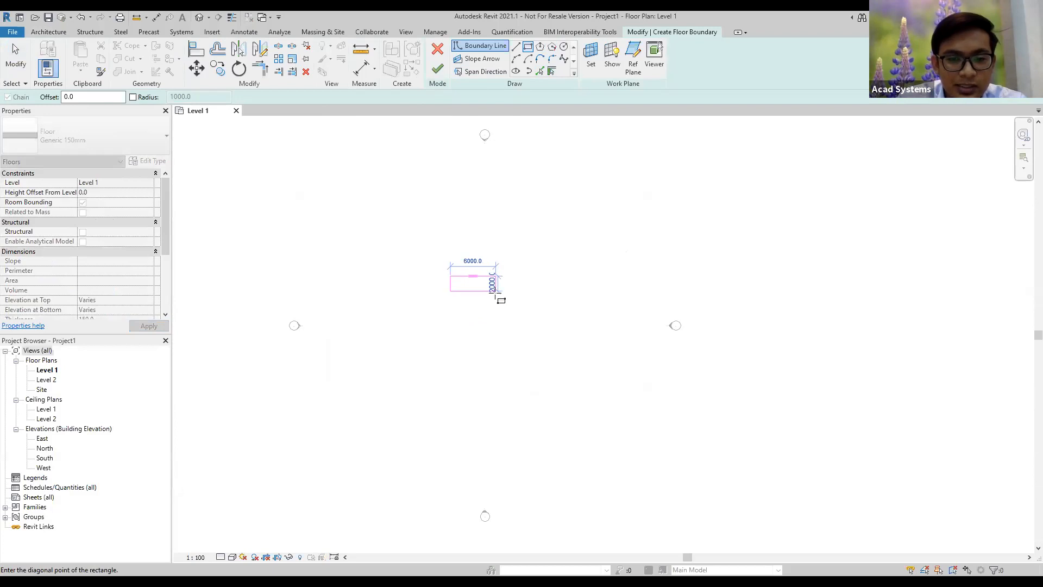
left_click(481, 292)
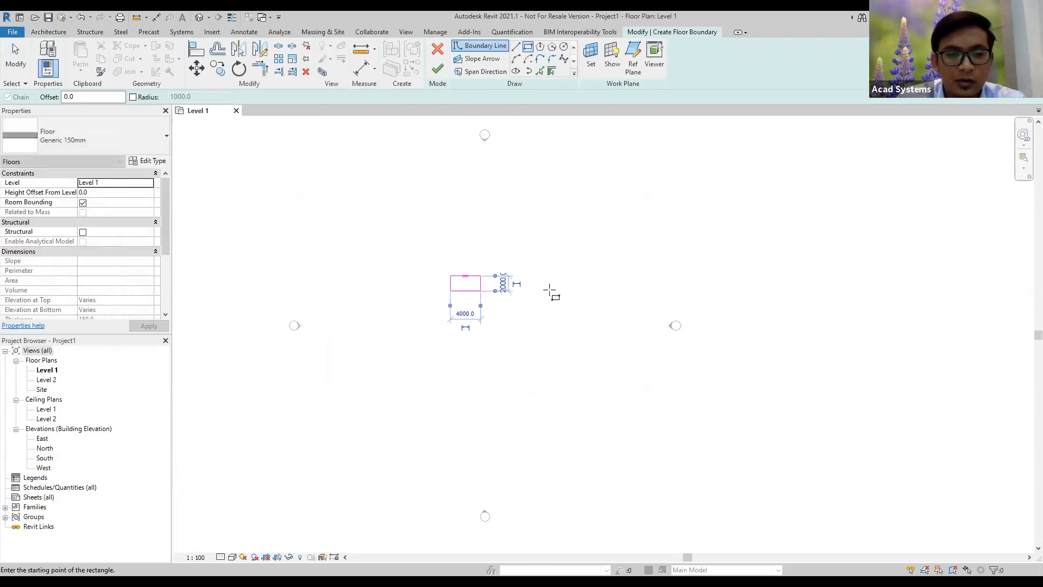
left_click(438, 68)
Step: Change the new floor's type to Standard Timber-Wood Finish
scroll(478, 255, "up", 2)
middle_click_drag(475, 259, 563, 263)
scroll(562, 266, "up", 3)
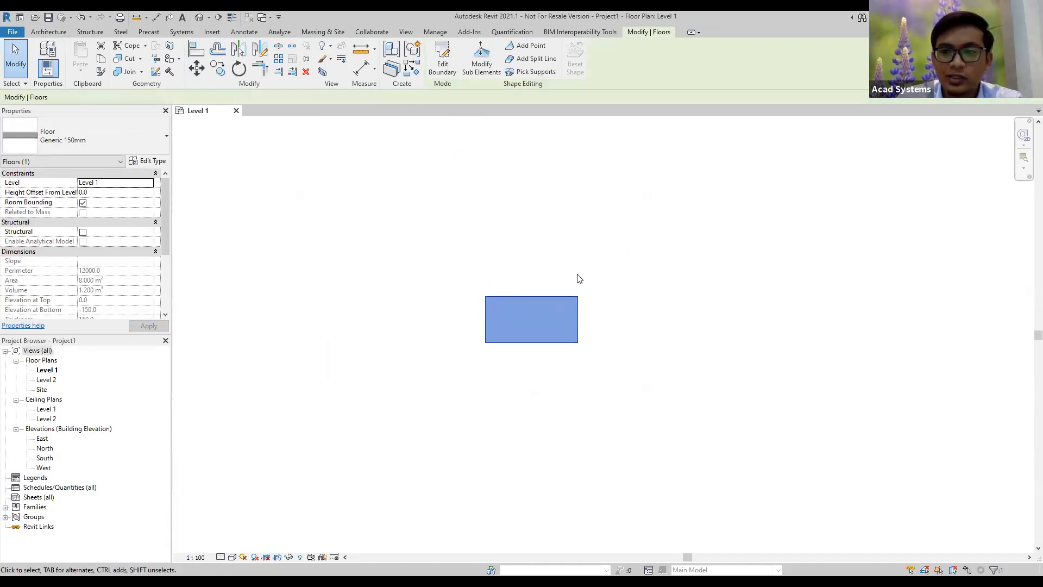
left_click(158, 136)
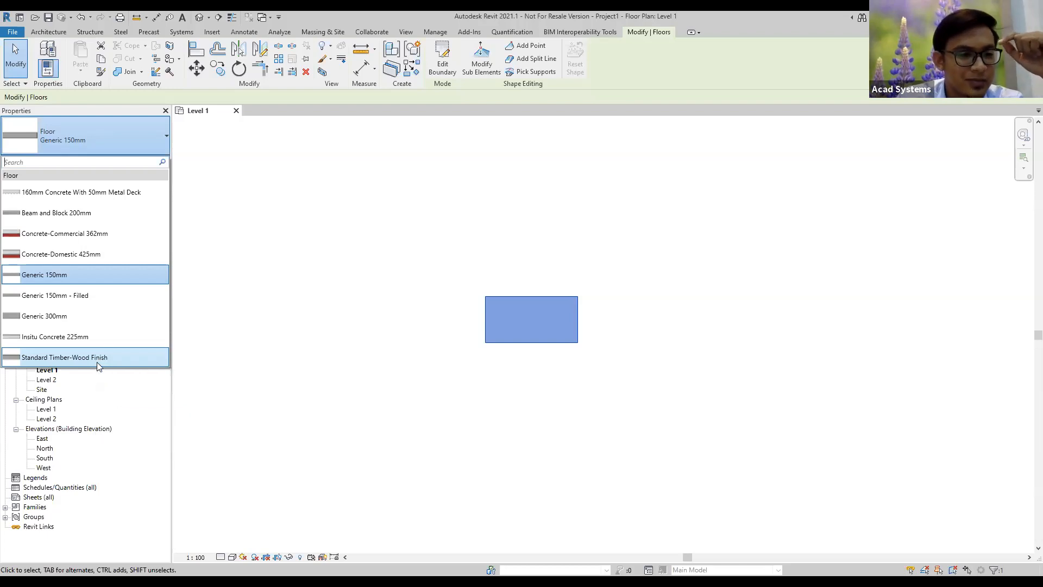
left_click(83, 358)
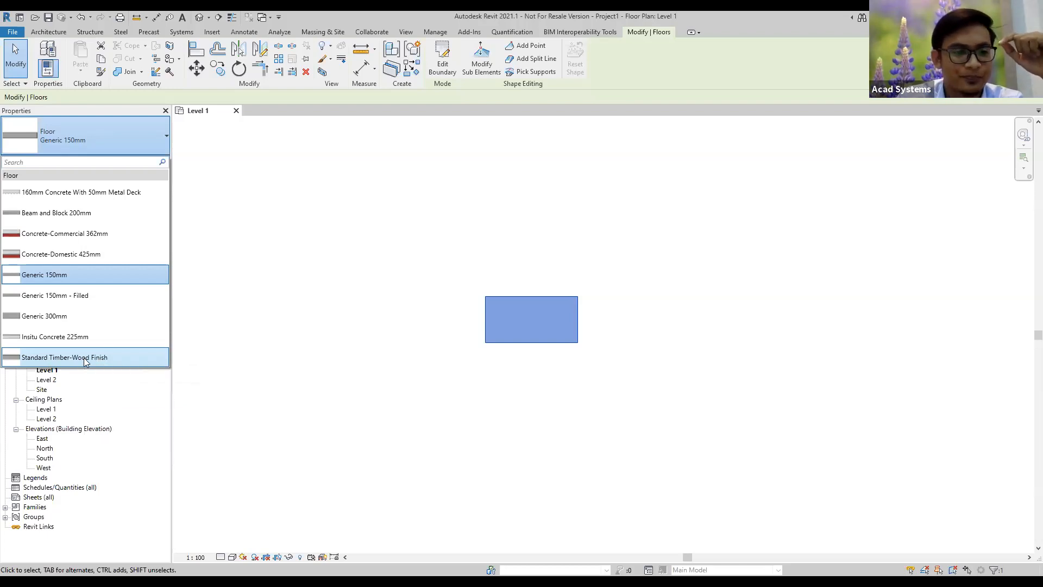
left_click(501, 371)
Step: Set the Level 1 floor plan to Fine detail level and Realistic visual style
scroll(519, 379, "up", 2)
mouse_move(534, 362)
middle_mouse_down()
mouse_move(465, 440)
mouse_move(521, 373)
middle_mouse_up()
scroll(451, 405, "up", 1)
left_click(221, 557)
left_click(234, 545)
left_click(232, 557)
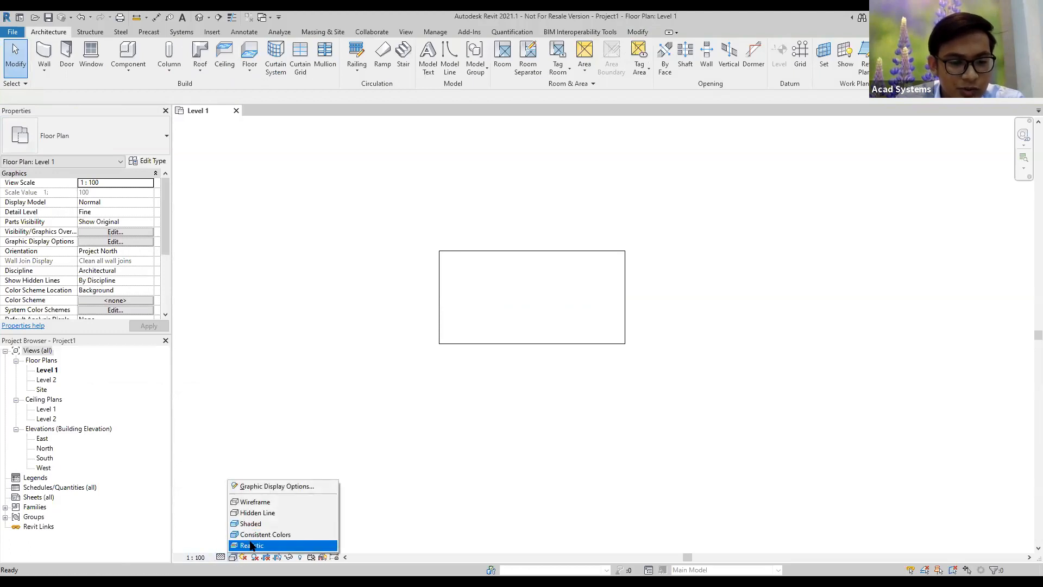
left_click(250, 545)
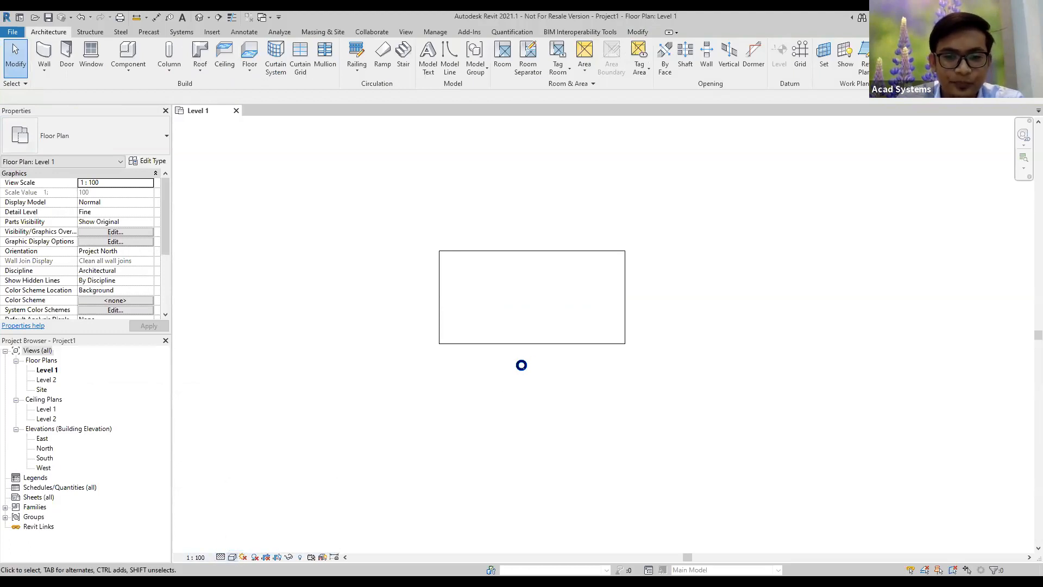
Step: Open the default 3D view of the floor and set it to Fine detail level and Realistic visual style
scroll(550, 300, "up", 5)
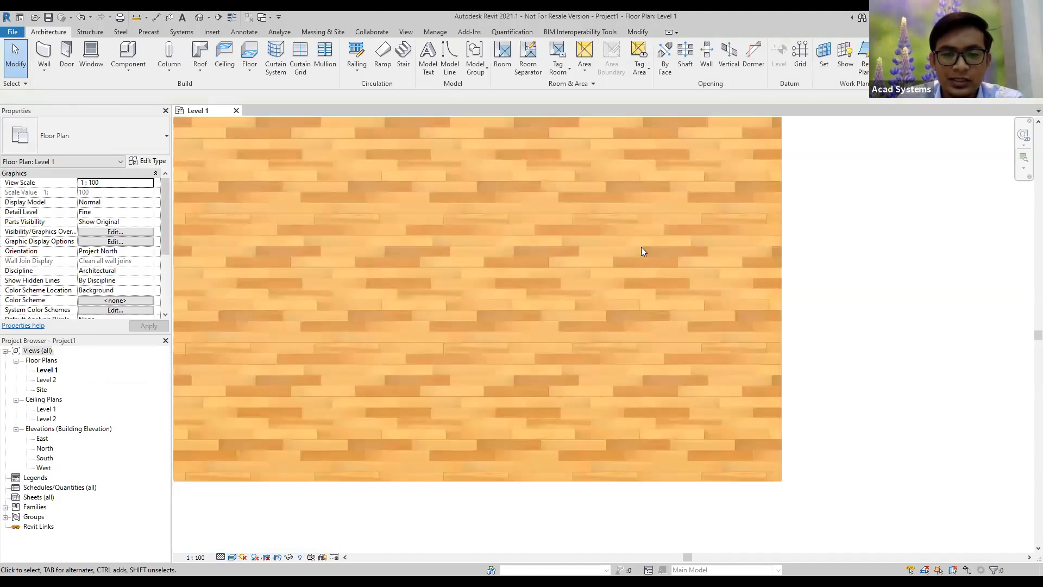
scroll(632, 281, "down", 3)
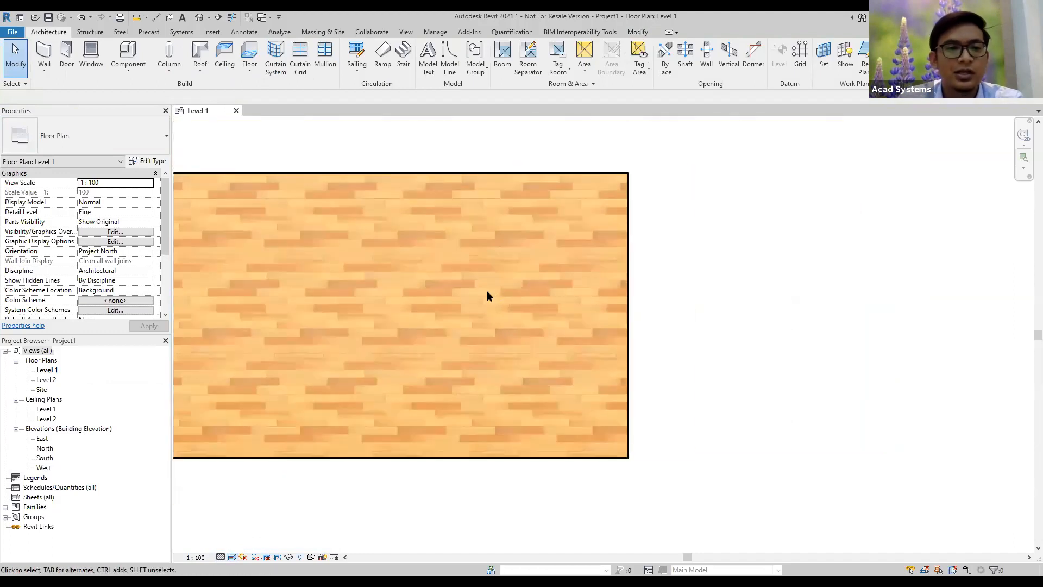
scroll(489, 291, "down", 3)
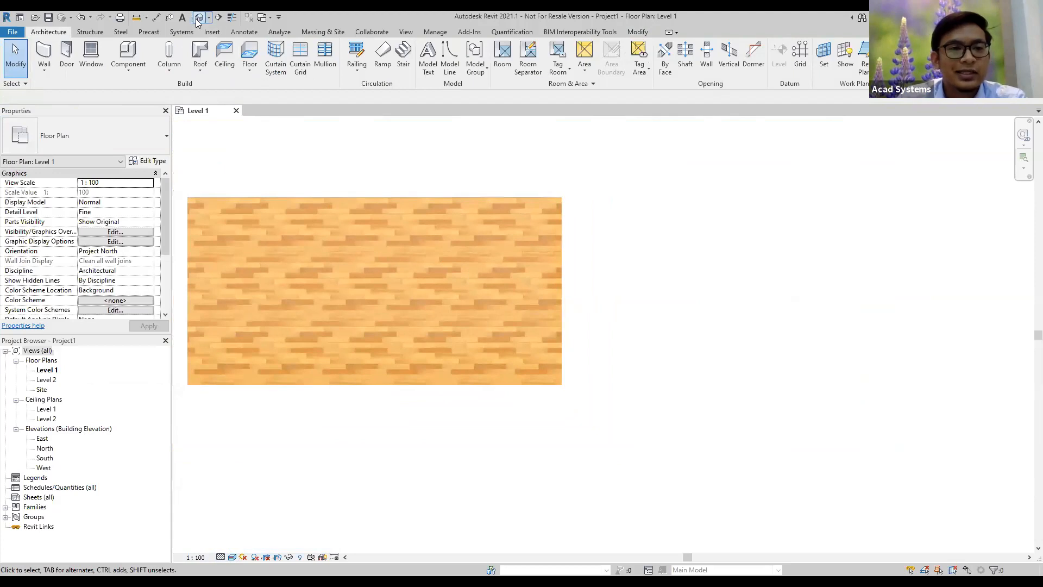
left_click(199, 18)
scroll(489, 326, "up", 4)
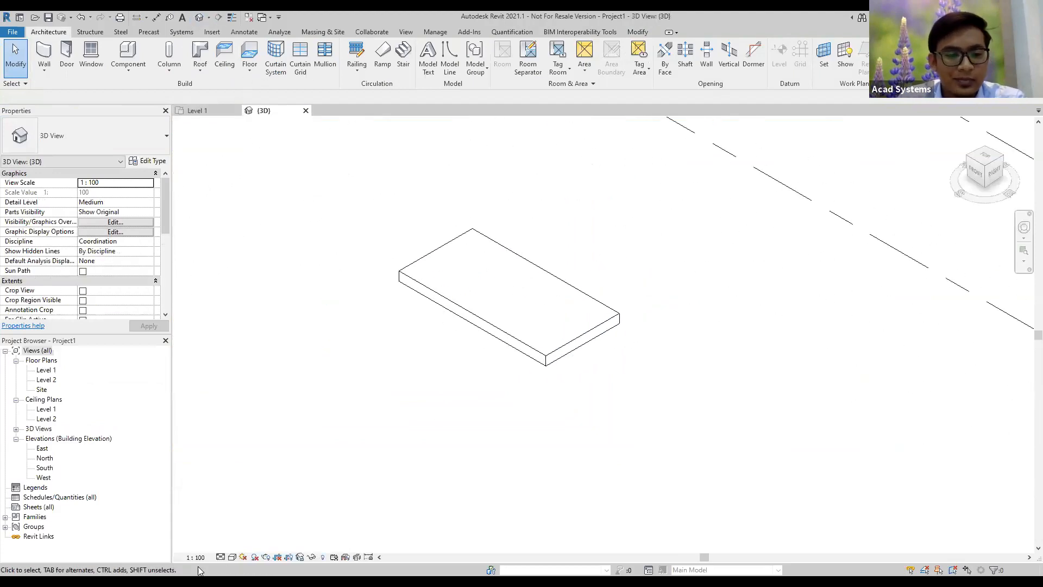
left_click(219, 557)
left_click(235, 546)
left_click(233, 557)
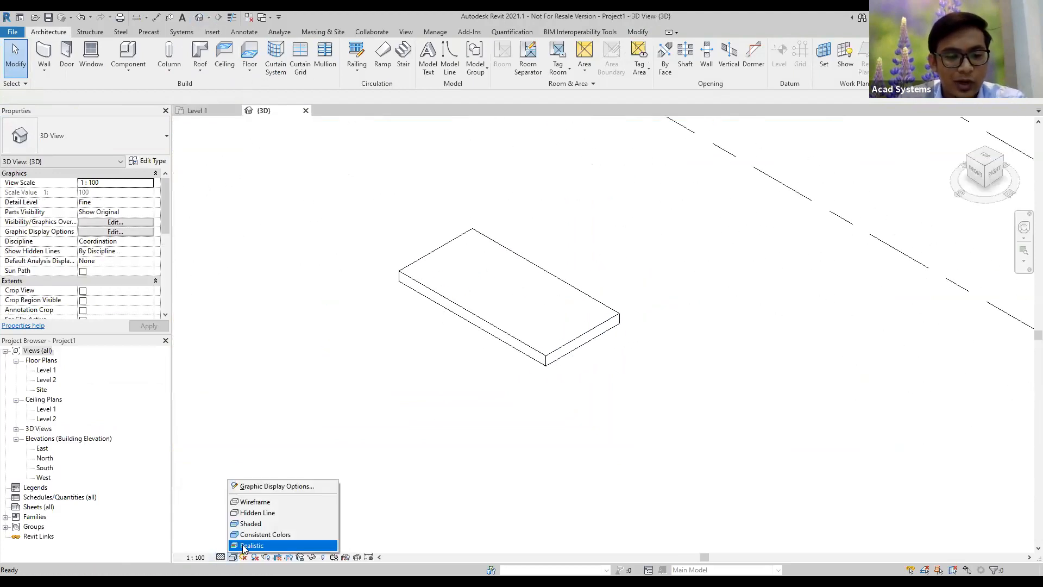
left_click(250, 545)
middle_click_drag(540, 408, 477, 422)
scroll(477, 422, "up", 2)
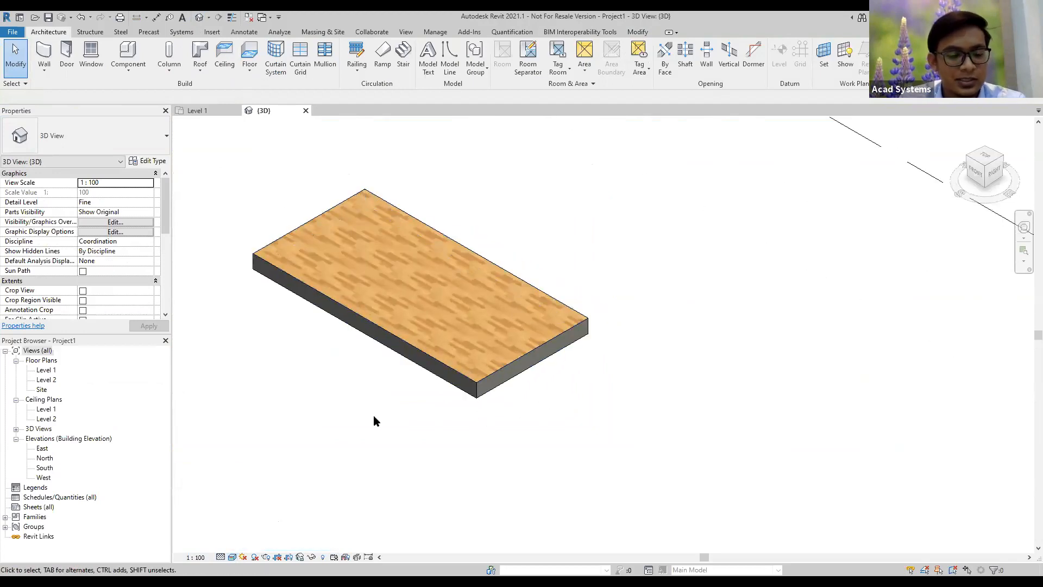
Step: Tile the 3D and Level 1 views side by side and widen the floor plan's share of the window
key("w")
key("t")
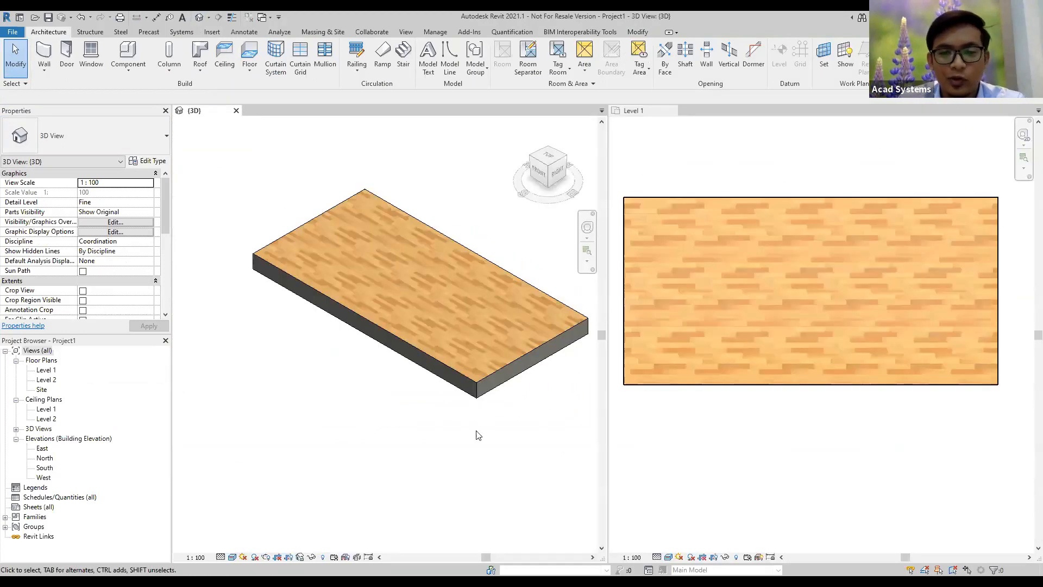
middle_click_drag(461, 435, 396, 437)
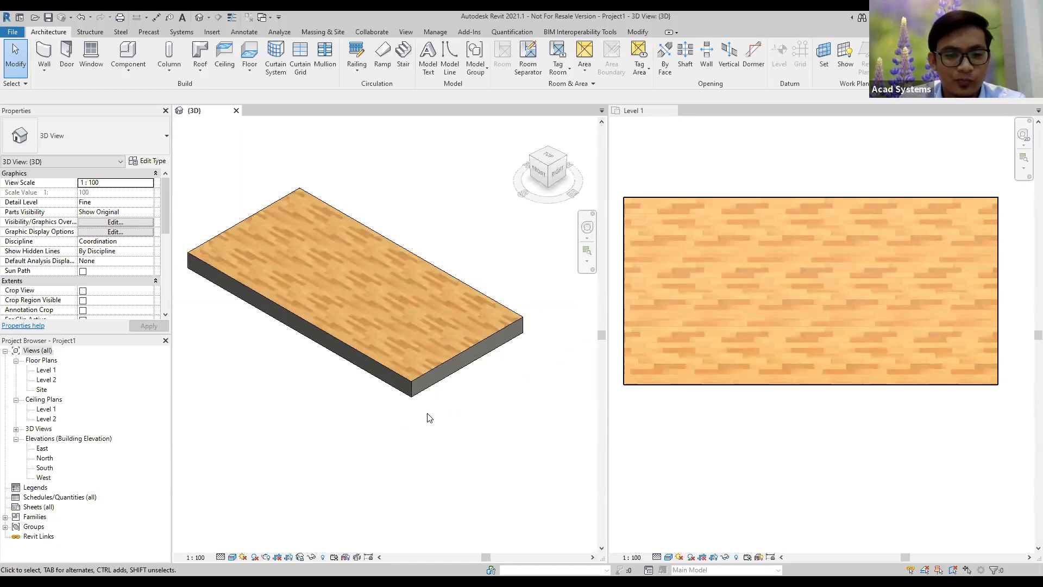
left_click(706, 416)
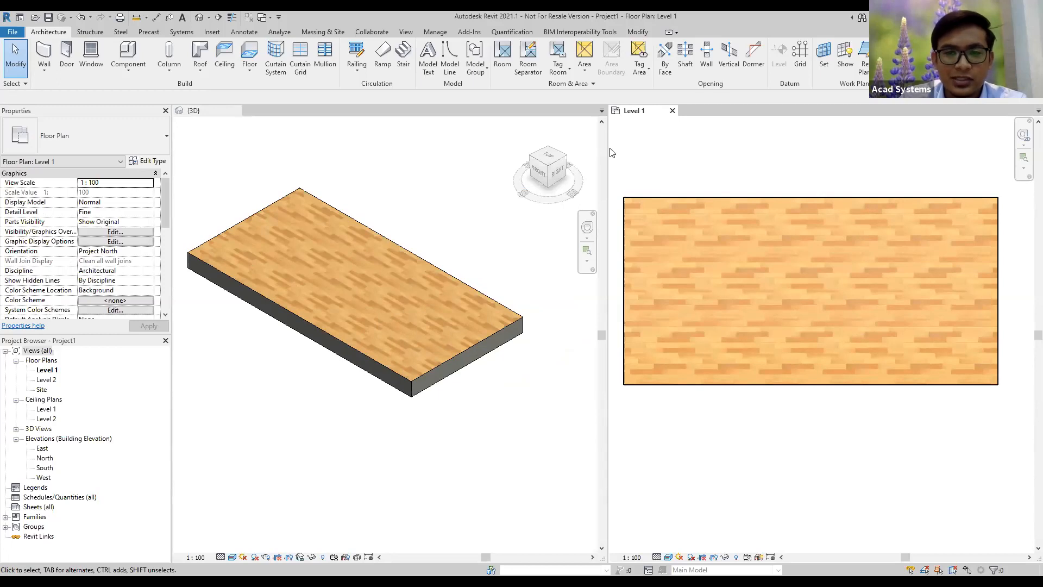
left_click_drag(607, 146, 477, 157)
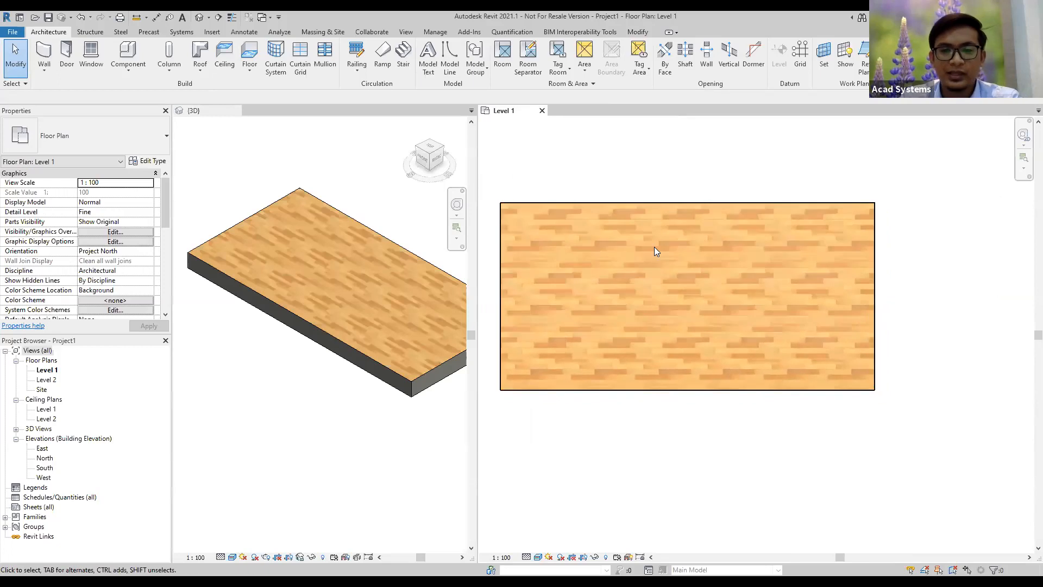
Step: Create parts from the timber floor in the Level 1 plan
left_click(415, 413)
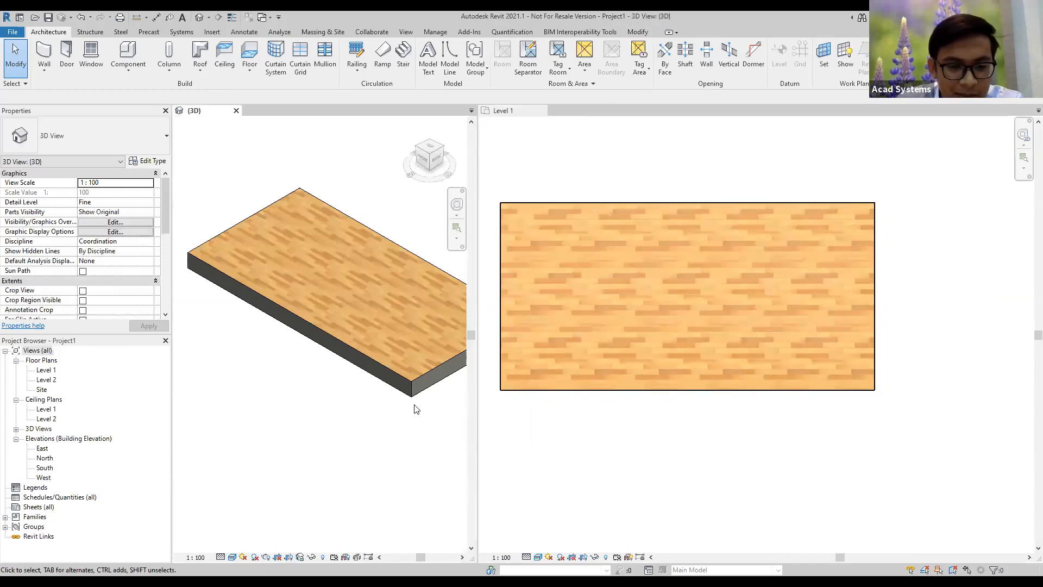
scroll(408, 347, "up", 3)
middle_click_drag(414, 404, 309, 405)
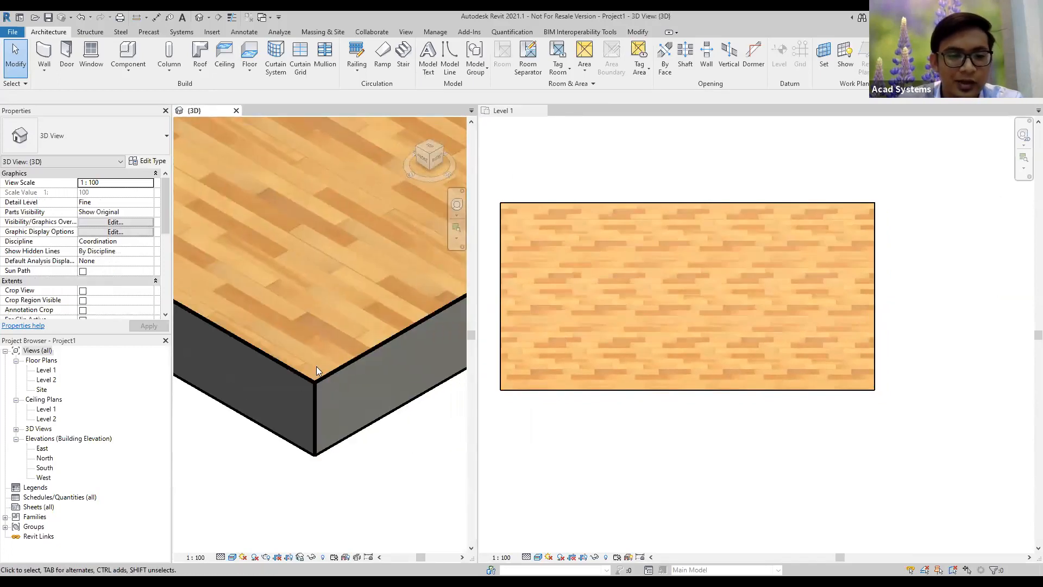
scroll(435, 398, "down", 2)
left_click(590, 423)
middle_click_drag(682, 421, 694, 431)
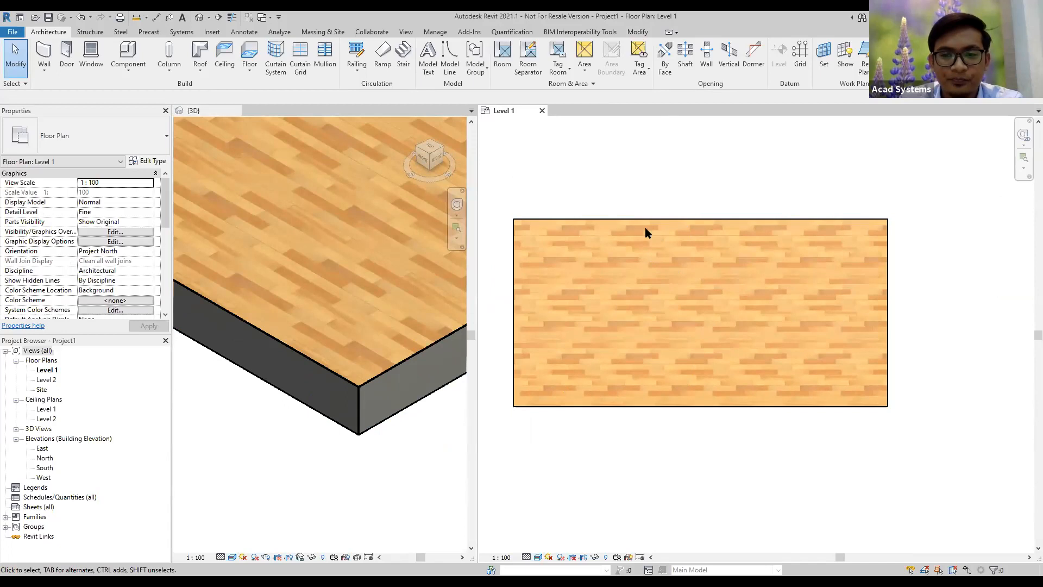
left_click(641, 219)
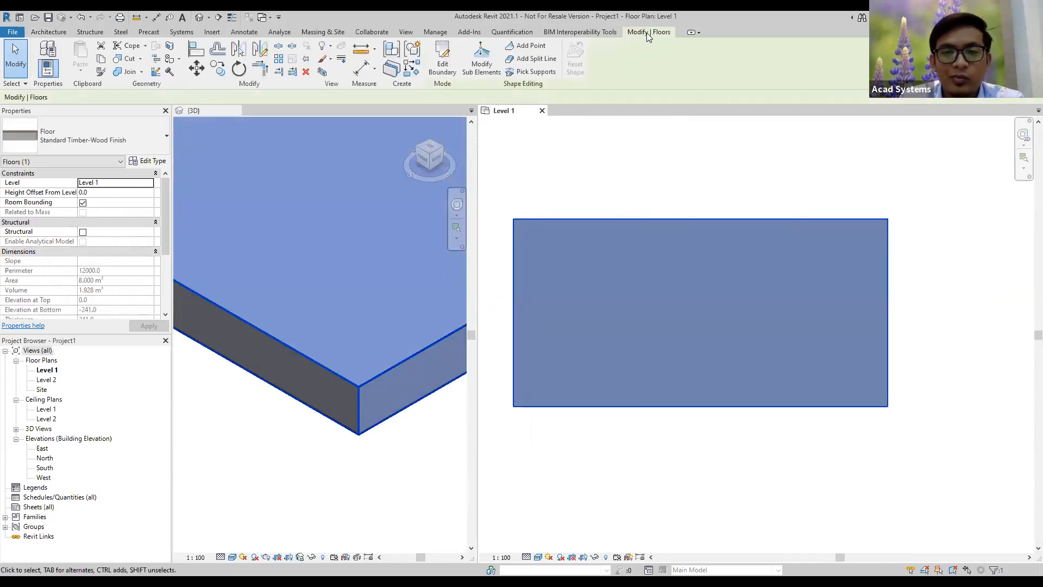
left_click(395, 72)
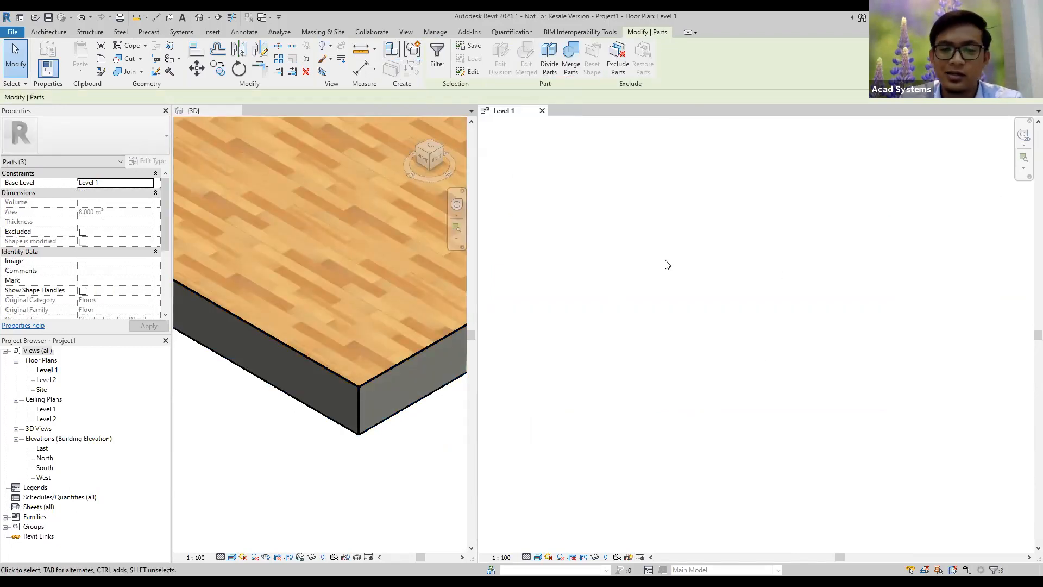
left_click(667, 213)
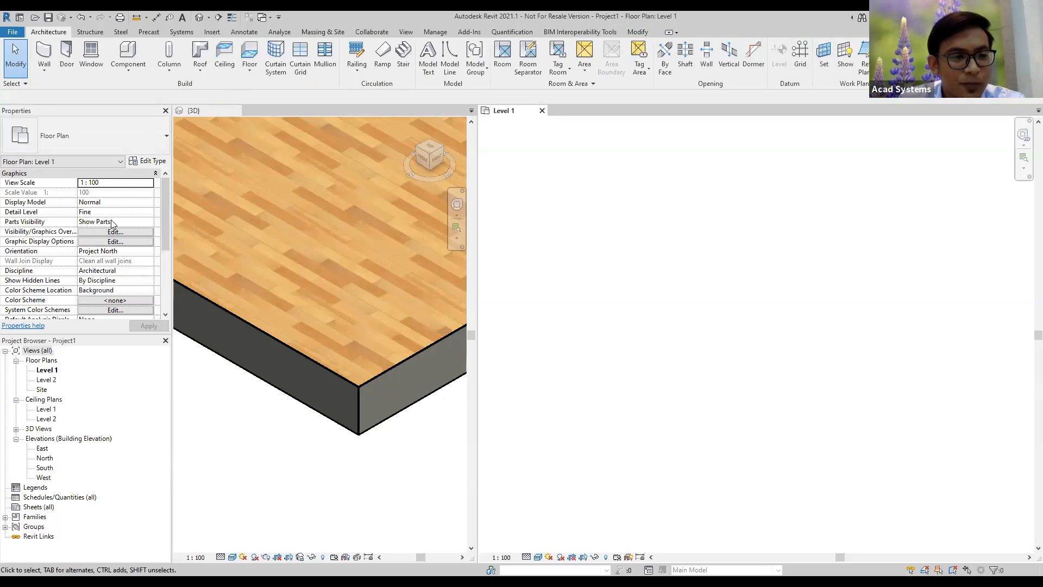
Step: Switch the Level 1 plan's Parts Visibility to Show Original, and return it to Show Parts
left_click(147, 222)
left_click(149, 221)
left_click(103, 242)
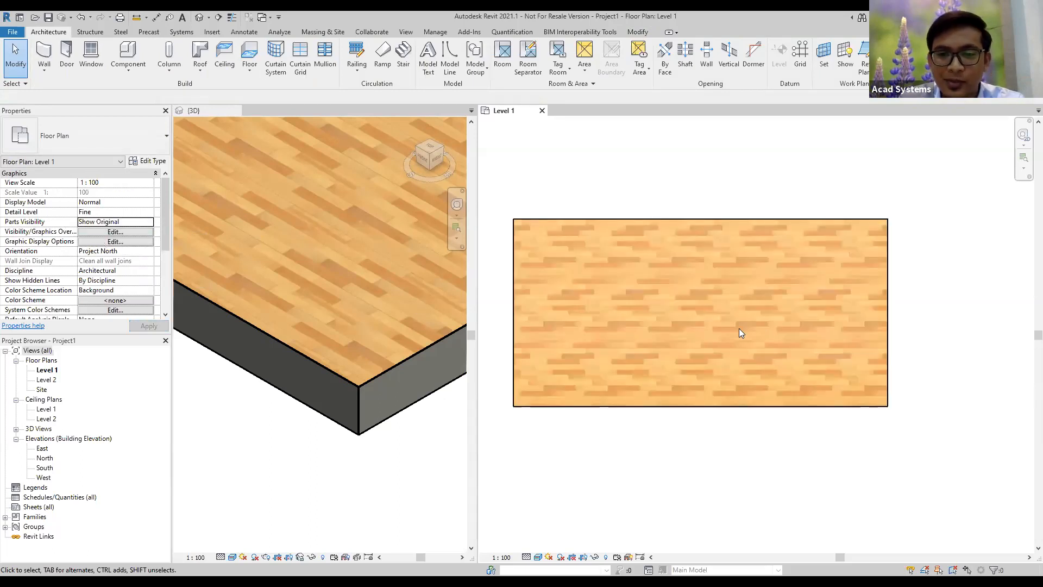
left_click(150, 223)
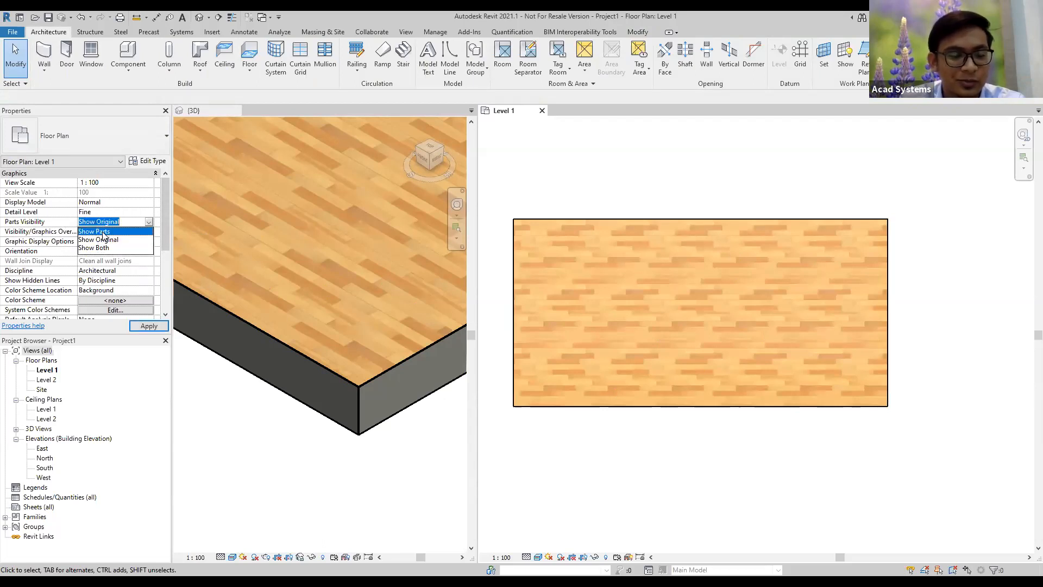
left_click(94, 231)
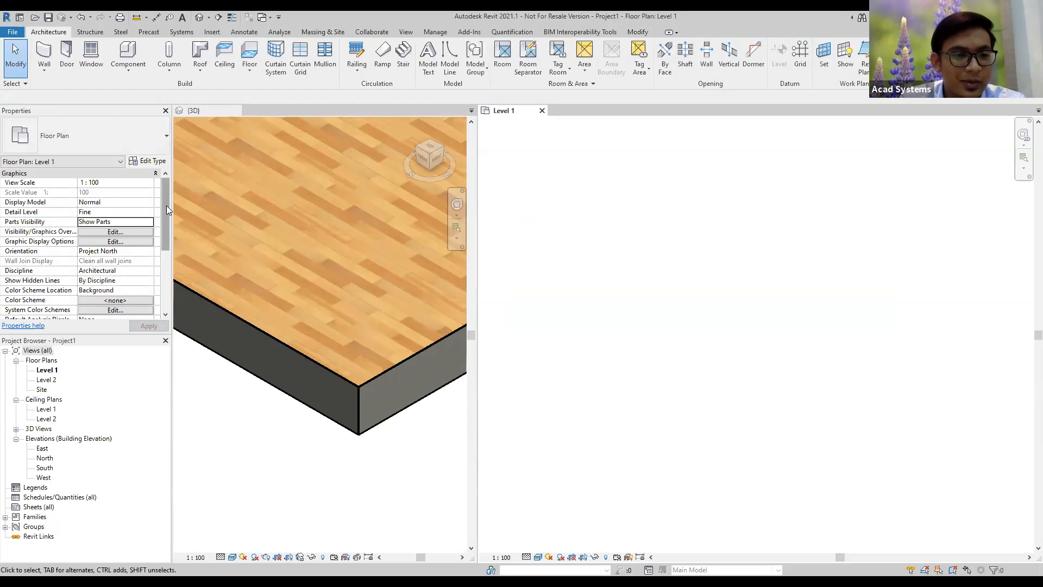
Step: Set the Level 1 view range's primary Bottom and View Depth level to Unlimited and apply it to the plan
scroll(163, 191, "down", 4)
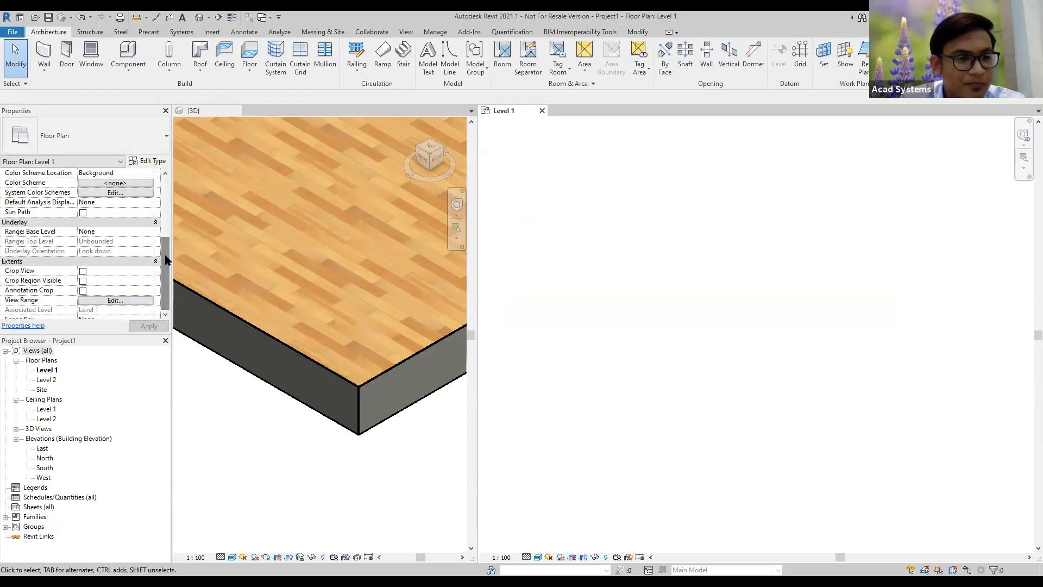
left_click(111, 301)
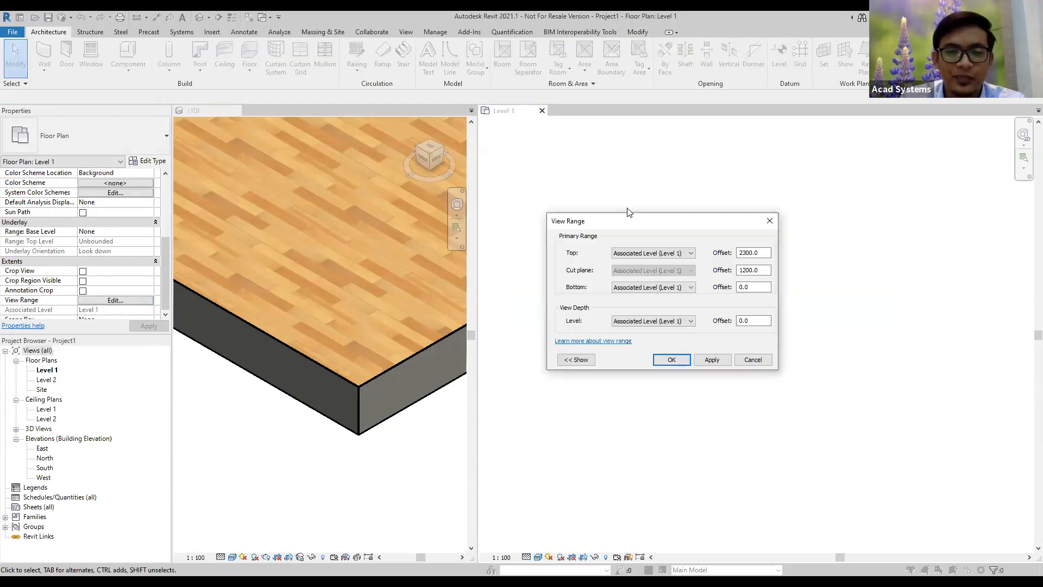
left_click_drag(627, 217, 617, 166)
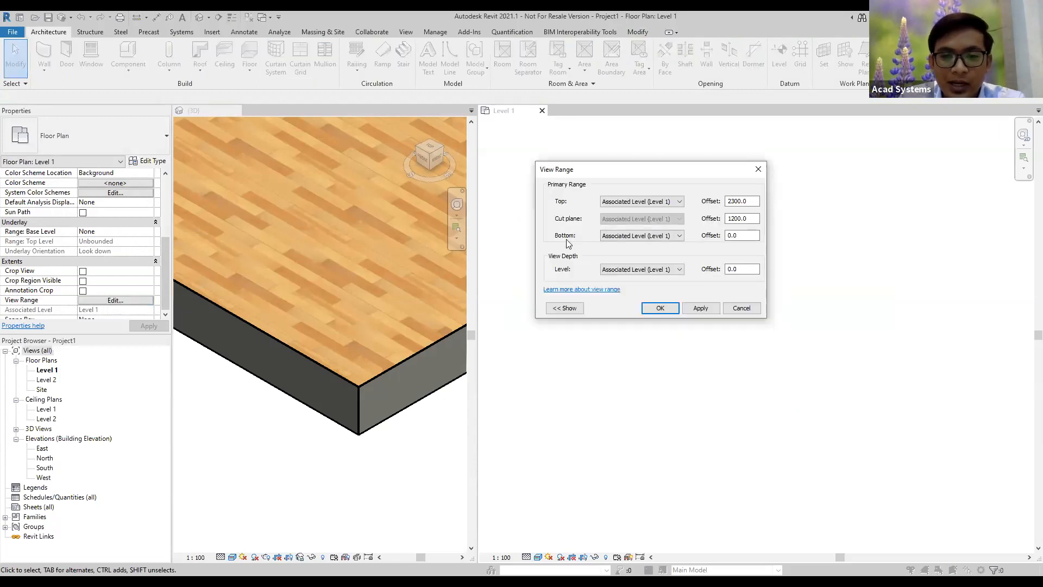
left_click(642, 236)
left_click(620, 260)
left_click(642, 270)
left_click(618, 293)
left_click(565, 308)
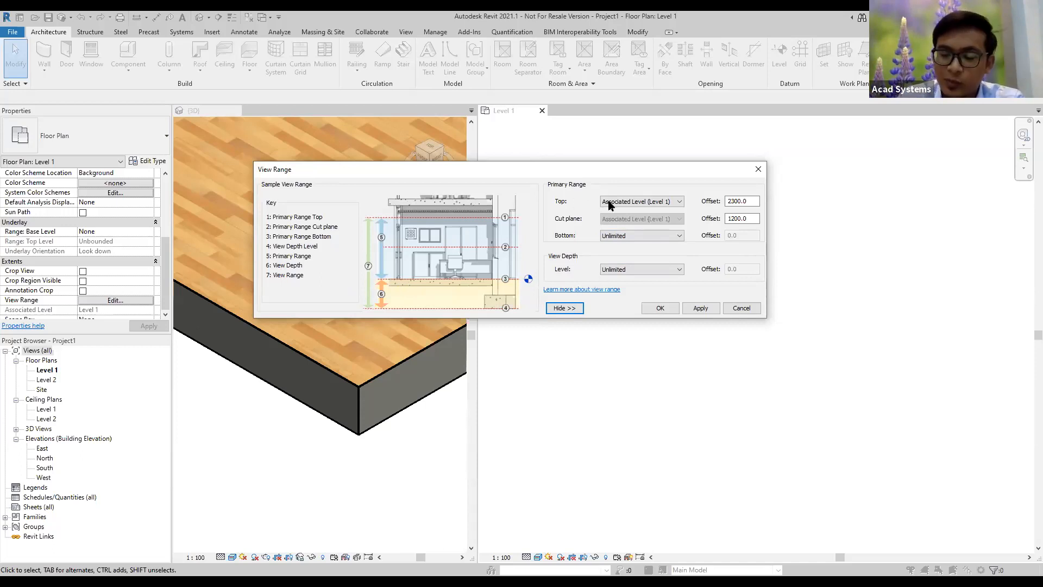
left_click(706, 312)
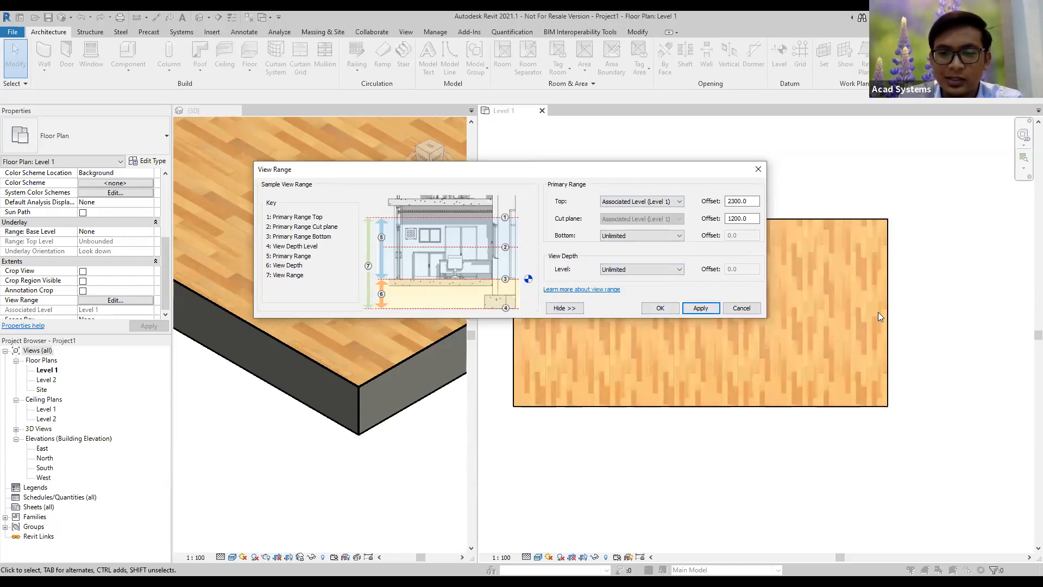
left_click(660, 308)
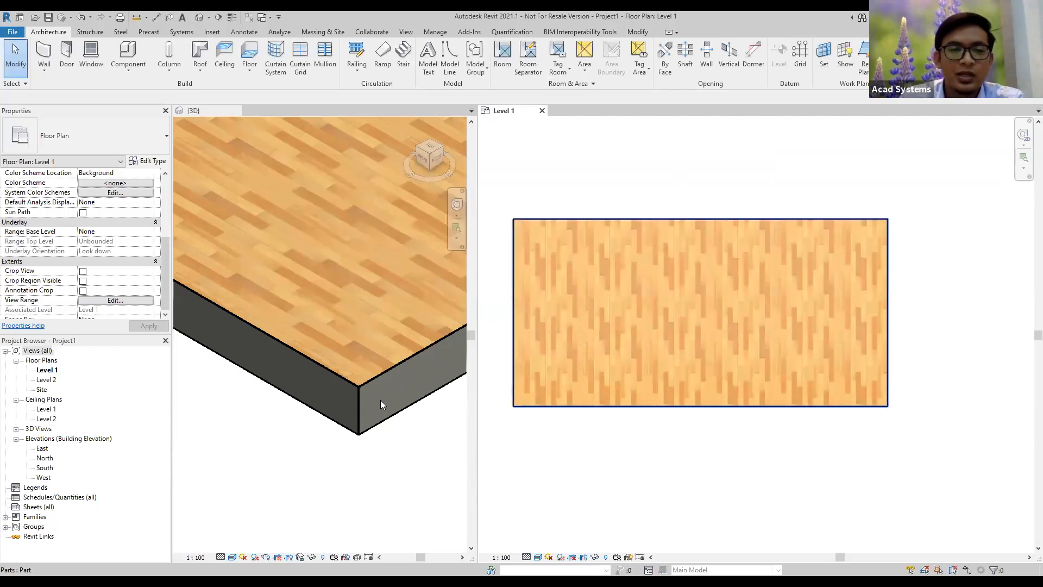
mouse_move(722, 271)
middle_mouse_down()
mouse_move(702, 265)
mouse_move(717, 265)
middle_mouse_up()
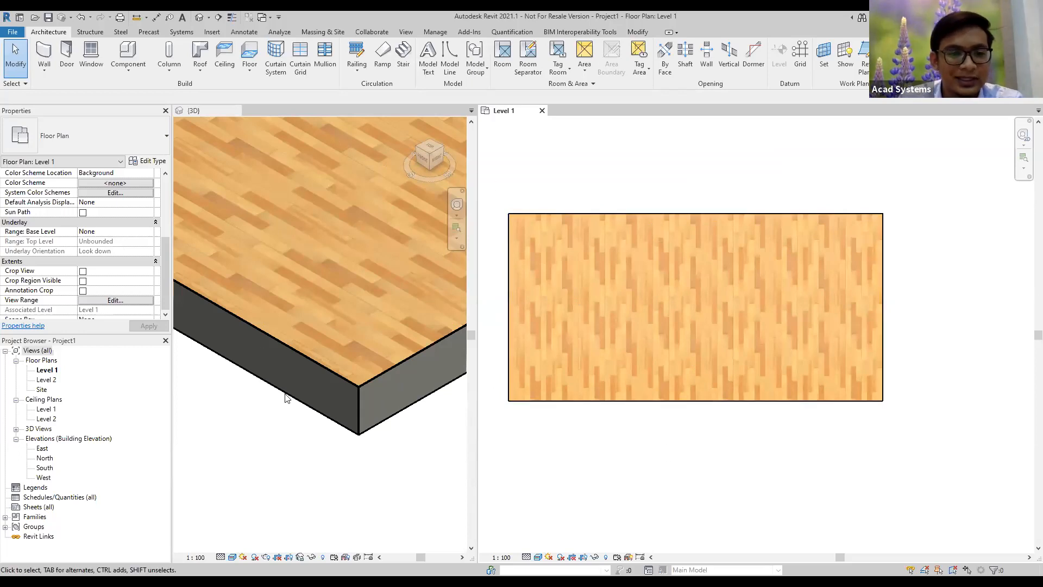
Step: Set the 3D view's Parts Visibility to Show Parts and get a close view of the layers at the floor corner
left_click(292, 329)
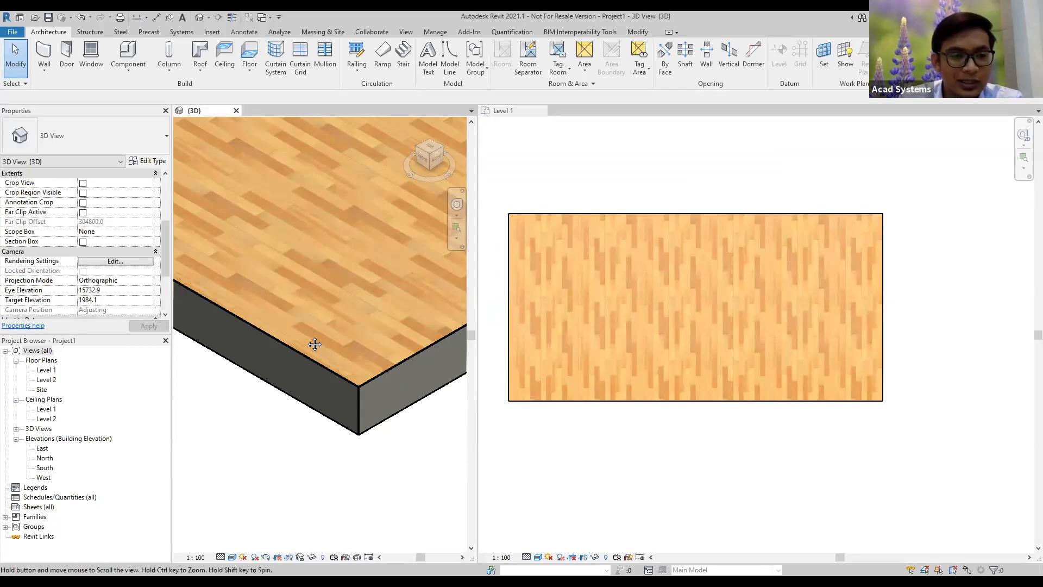
left_click_drag(165, 233, 165, 182)
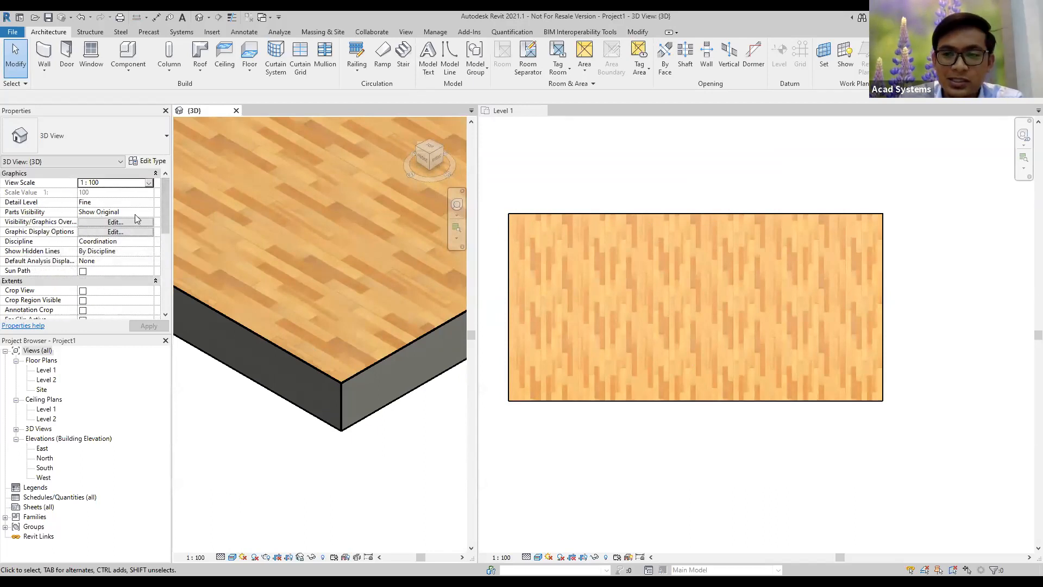
left_click(149, 212)
left_click(150, 212)
left_click(103, 223)
scroll(342, 397, "up", 3)
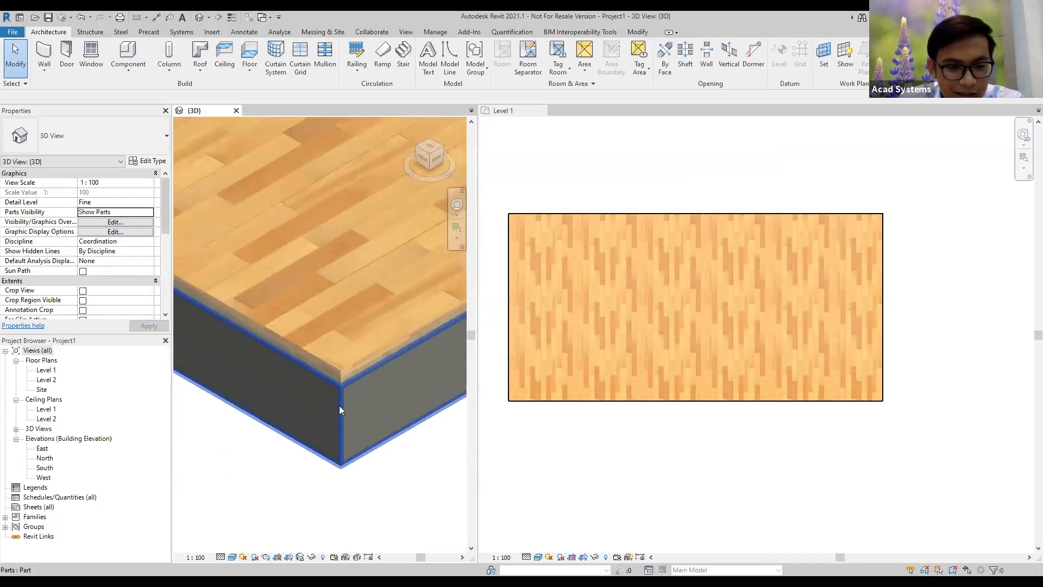
scroll(329, 446, "up", 2)
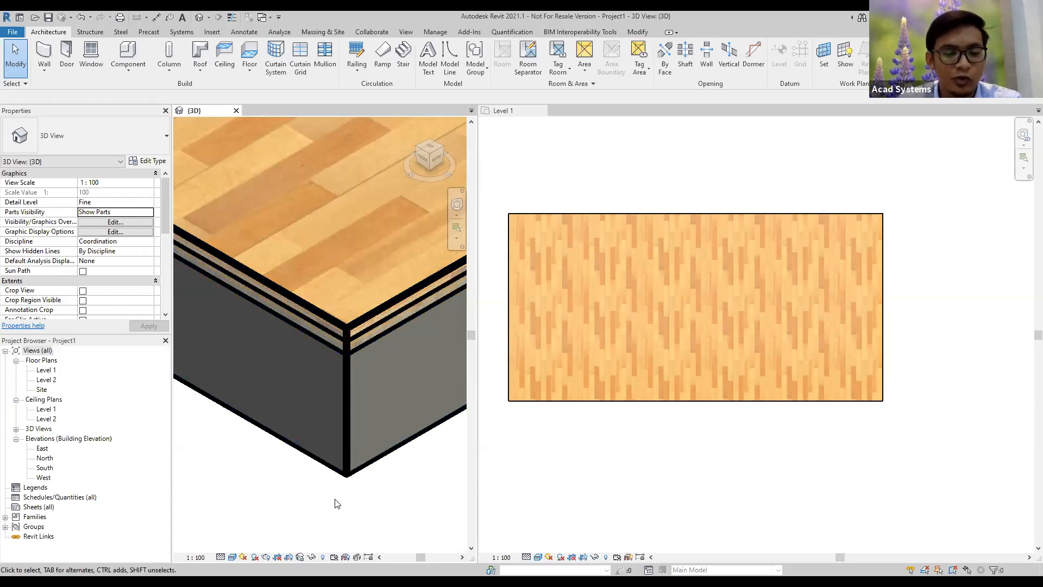
Step: Turn on Thin Lines so the floor's layer edges display with fine line weights
key("t")
key("l")
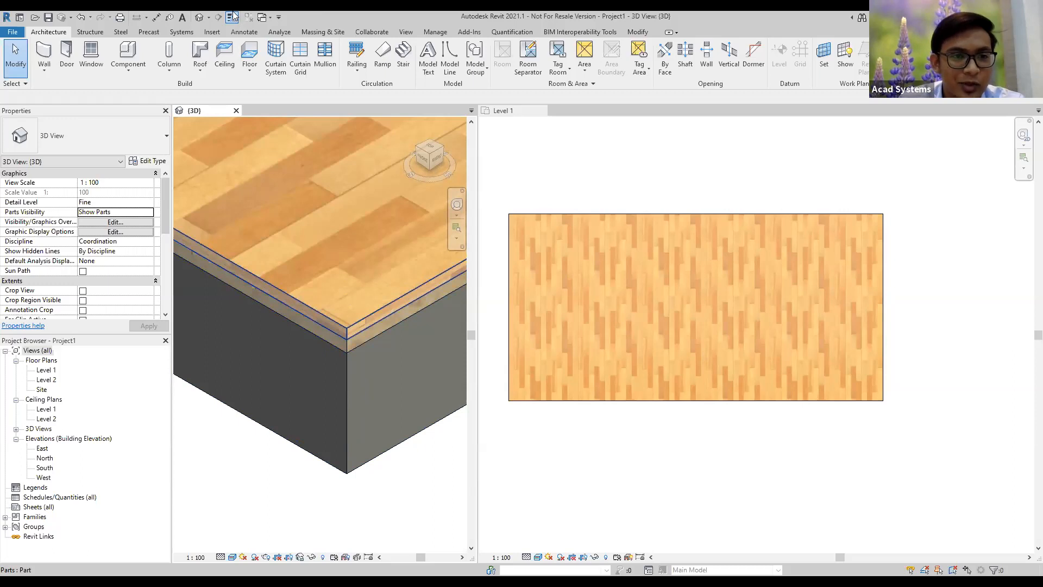
middle_click_drag(366, 508, 350, 496)
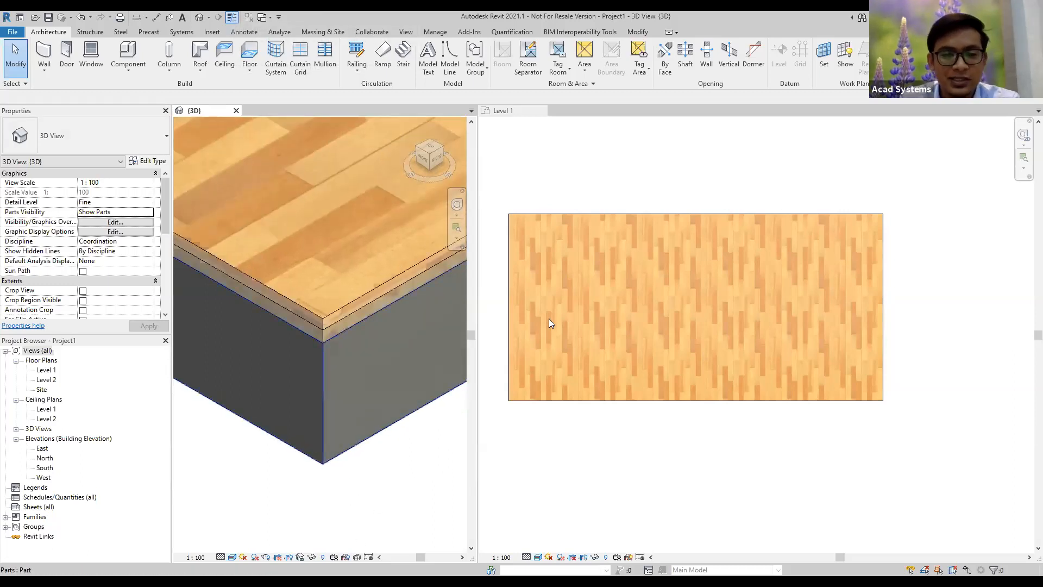
Step: Examine the floor's top finish, middle layer and thick base individually as separate parts in the 3D view
left_click(326, 310)
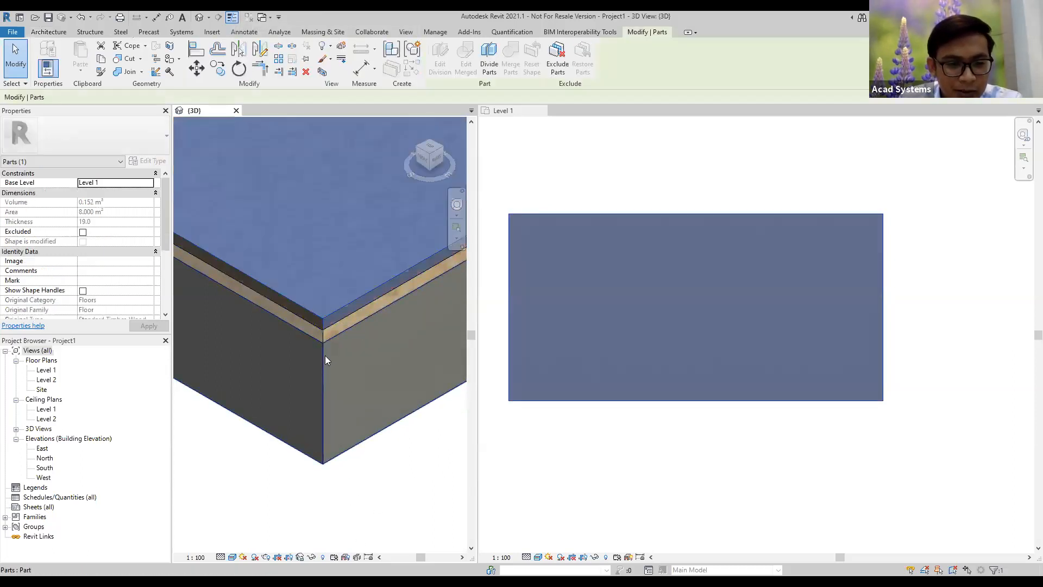
left_click(323, 339)
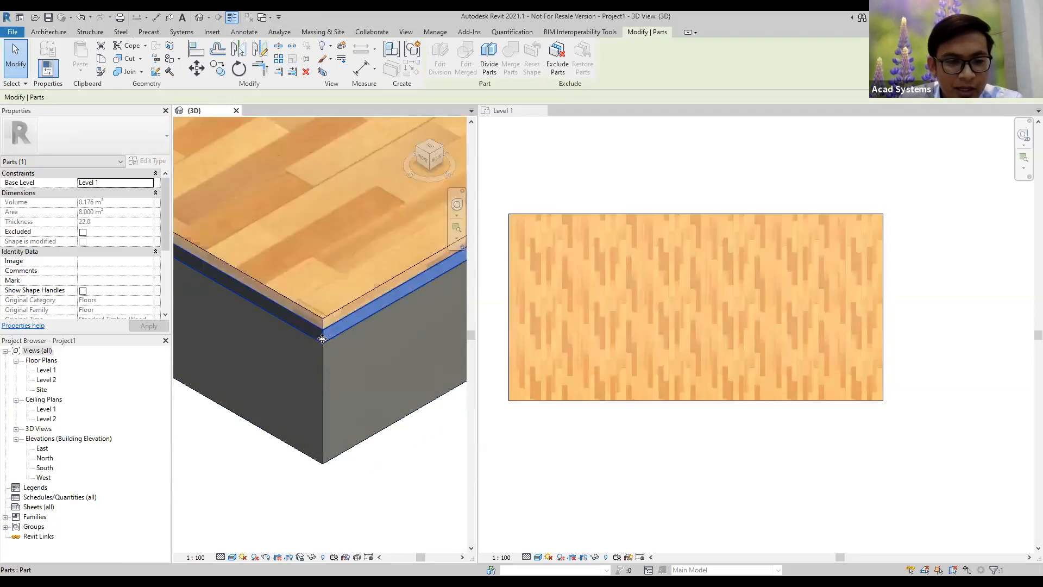
left_click(325, 389)
left_click(369, 485)
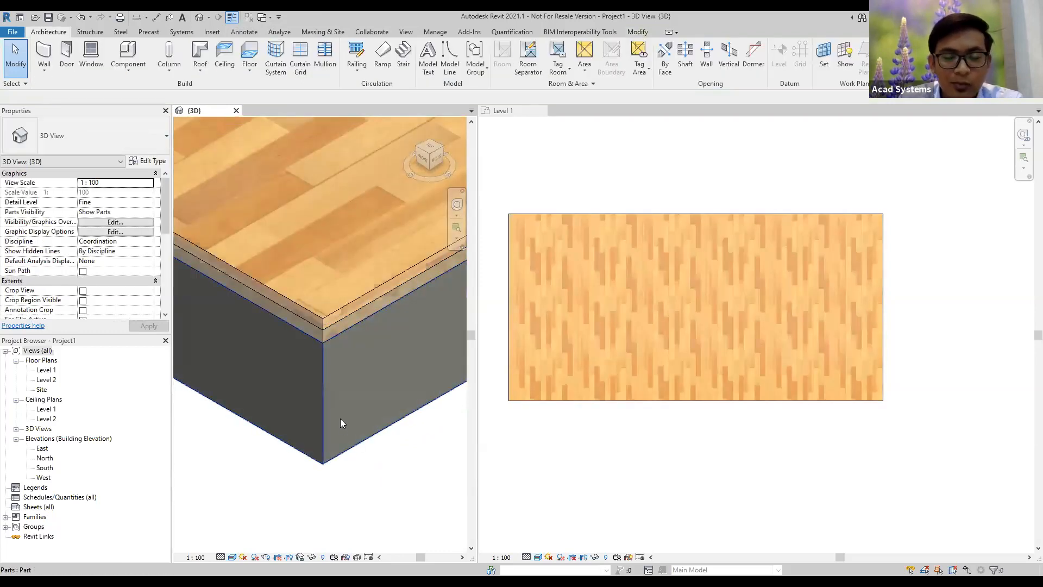
left_click(340, 419)
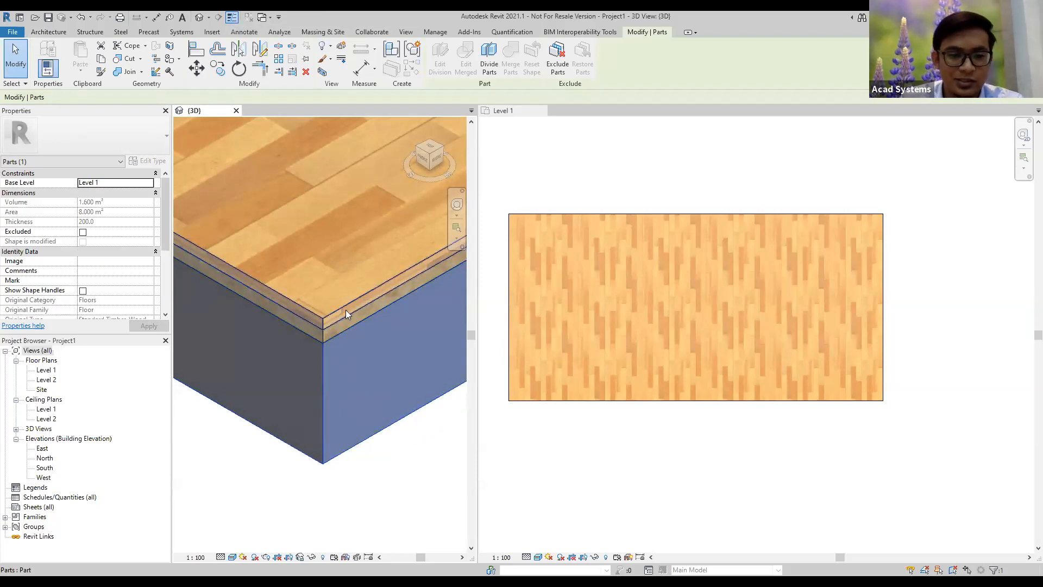
left_click(379, 472)
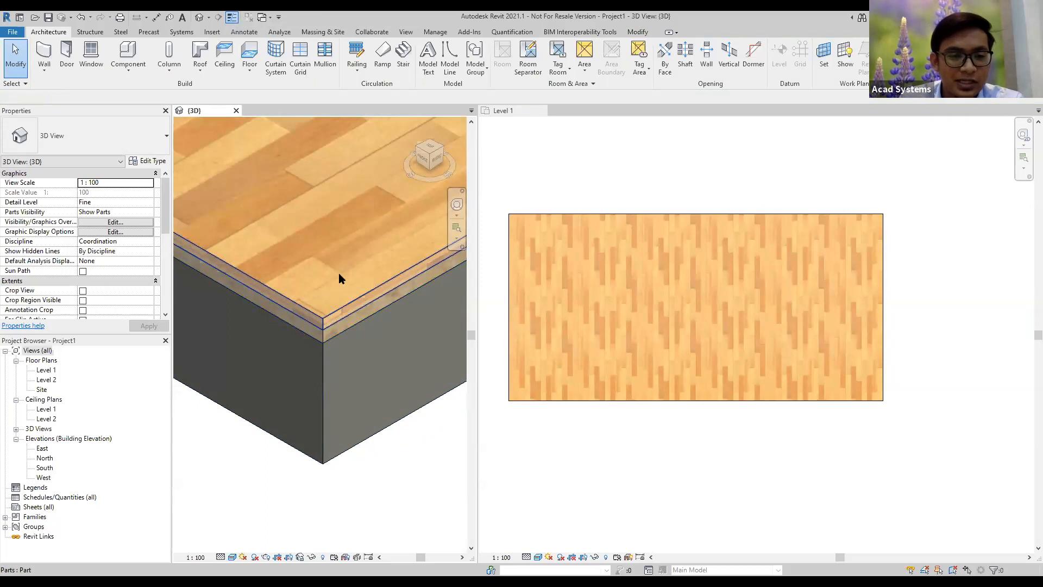
Step: Select the floor's top finish part, then activate and widen the Level 1 plan with the whole floor in view
left_click(337, 303)
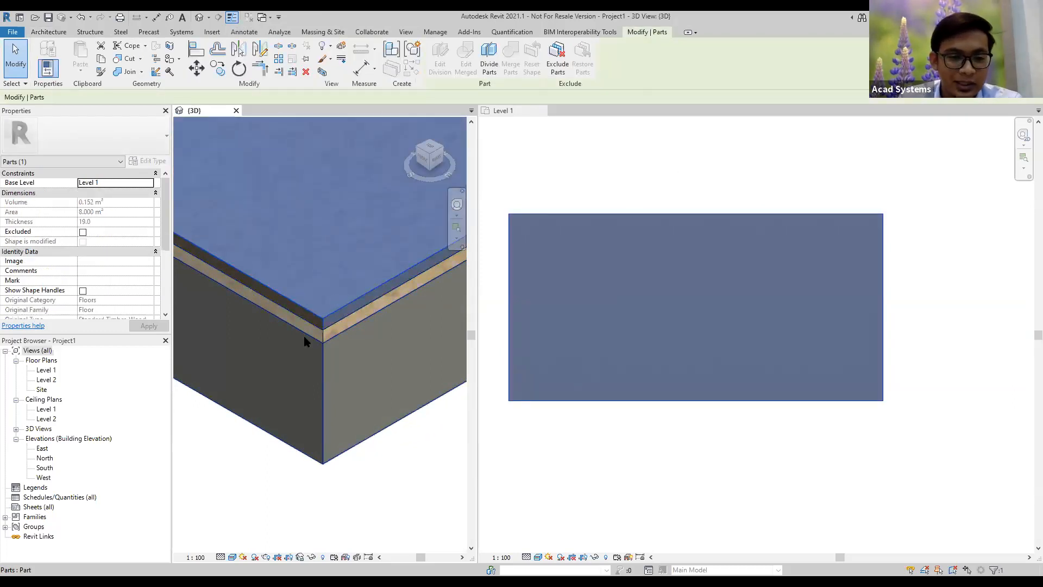
left_click(761, 180)
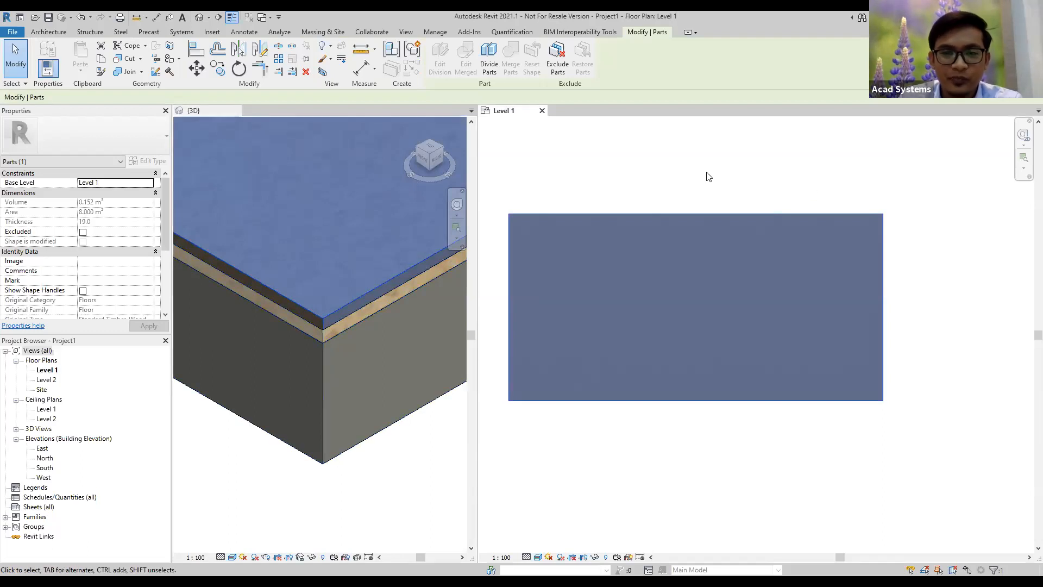
middle_click_drag(813, 204, 747, 201)
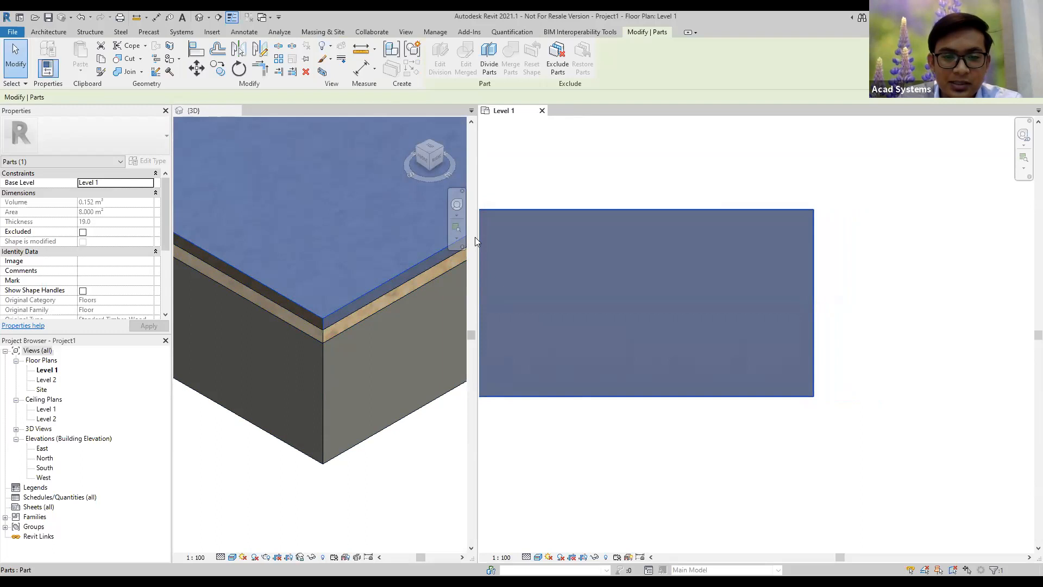
left_click_drag(476, 241, 385, 249)
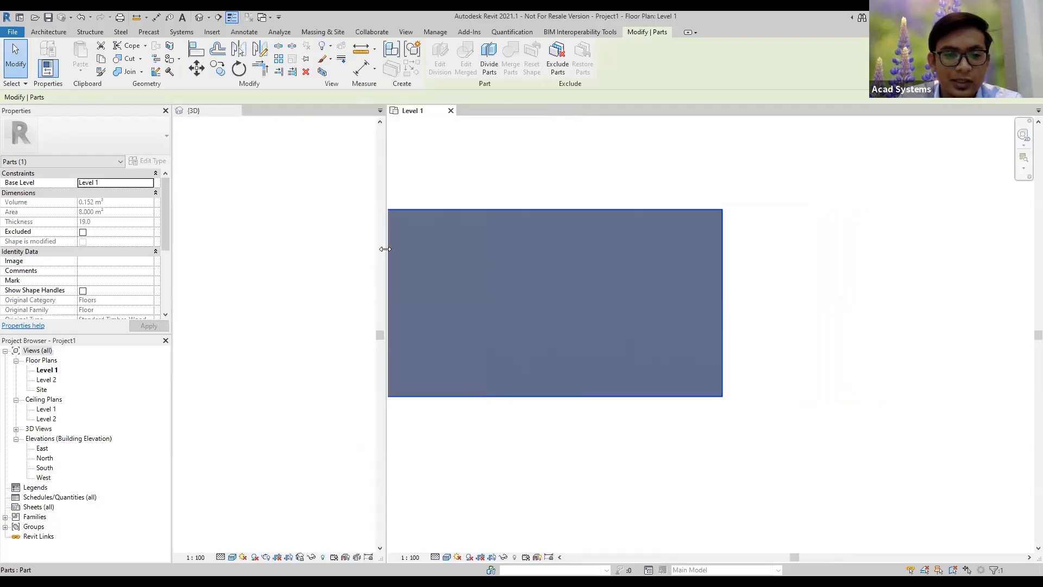
middle_click_drag(562, 205, 631, 212)
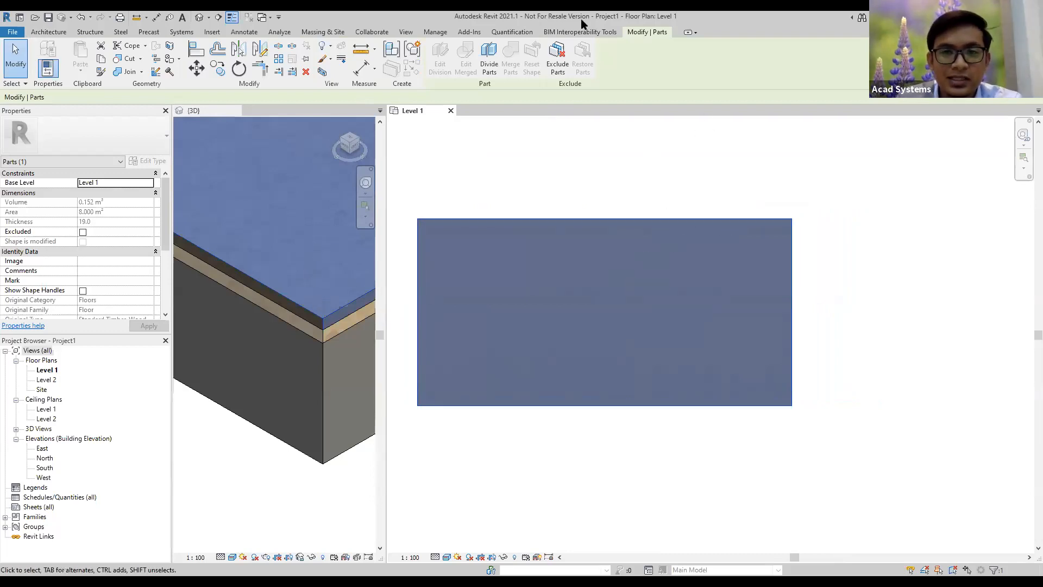
Step: Divide the top finish part with a vertical sketch line through the right-hand portion of the floor, extending past both long edges
left_click(488, 65)
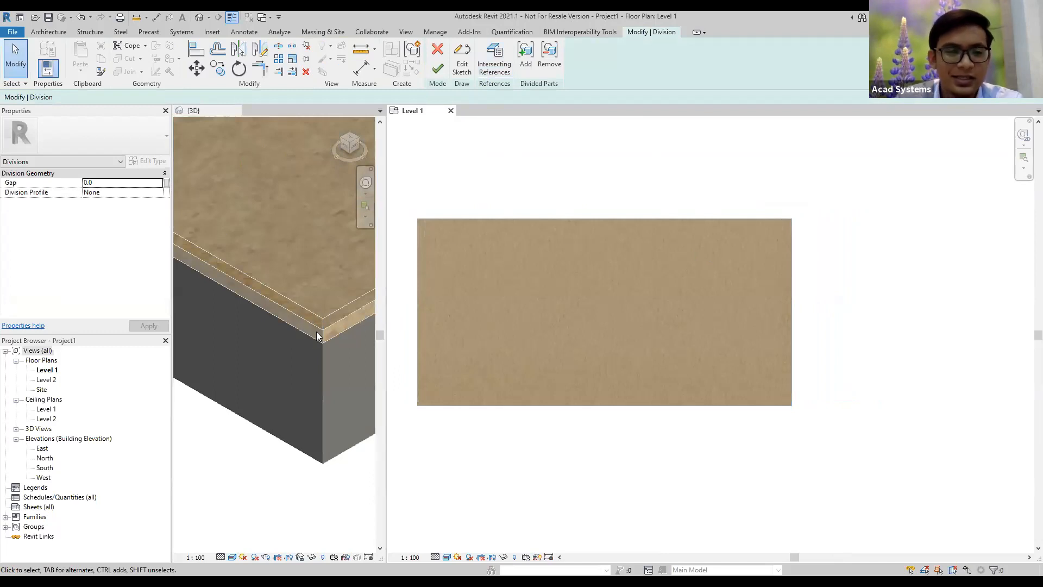
left_click(464, 71)
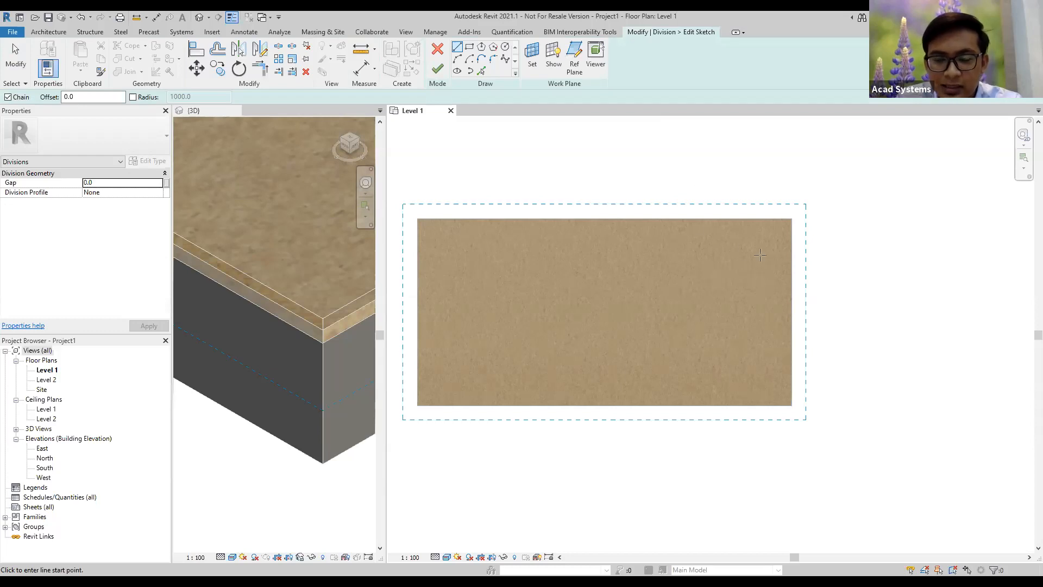
left_click(704, 178)
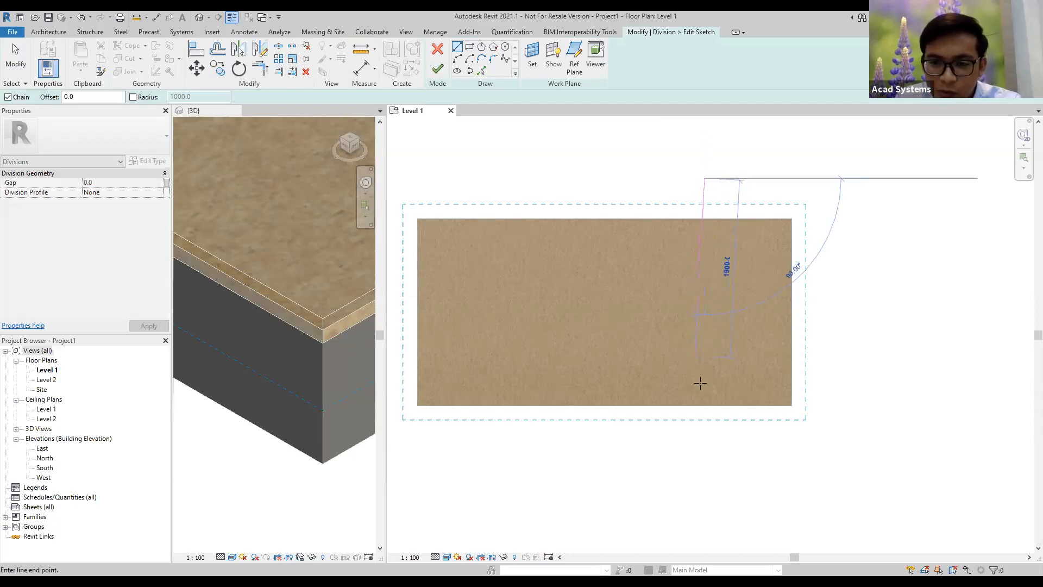
left_click(705, 449)
key("Escape")
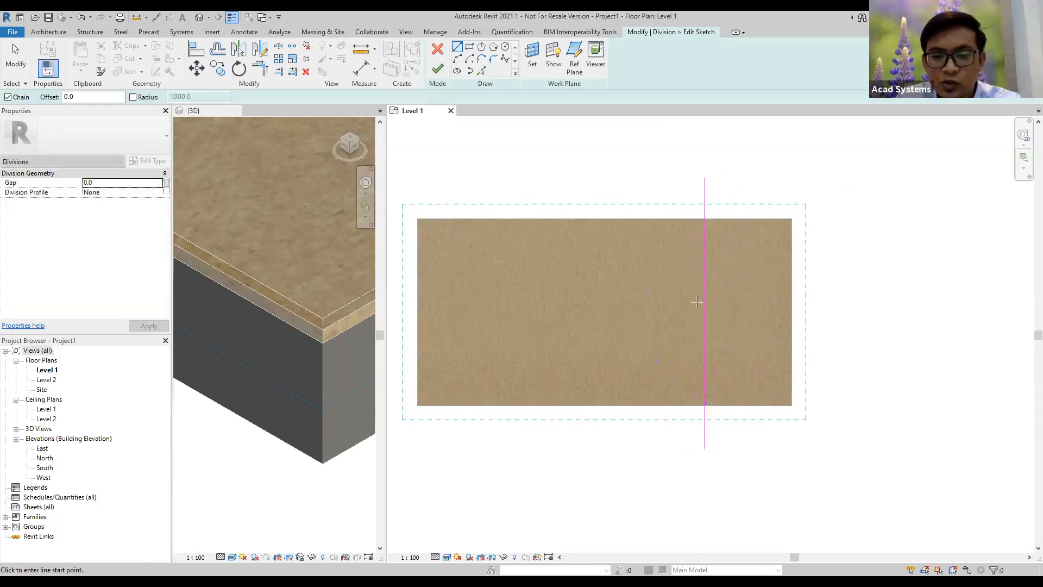
key("Escape")
scroll(710, 198, "up", 2)
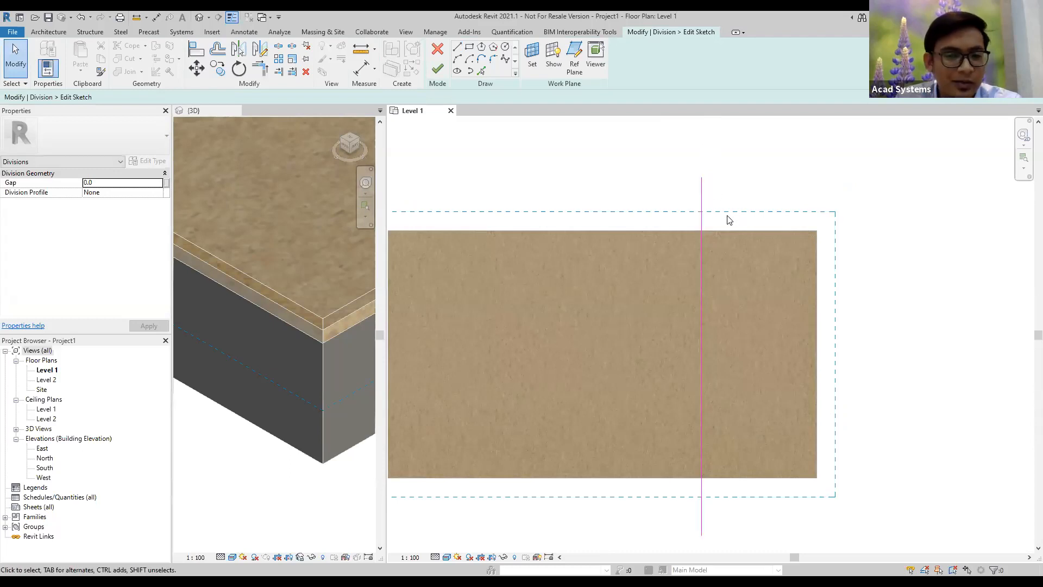
middle_click_drag(715, 205, 668, 196)
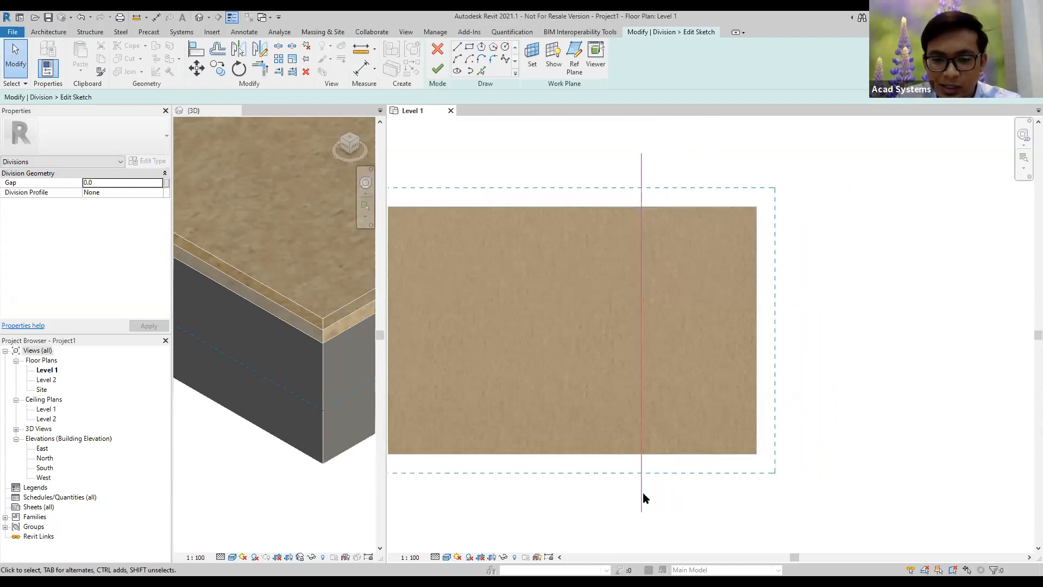
left_click(440, 69)
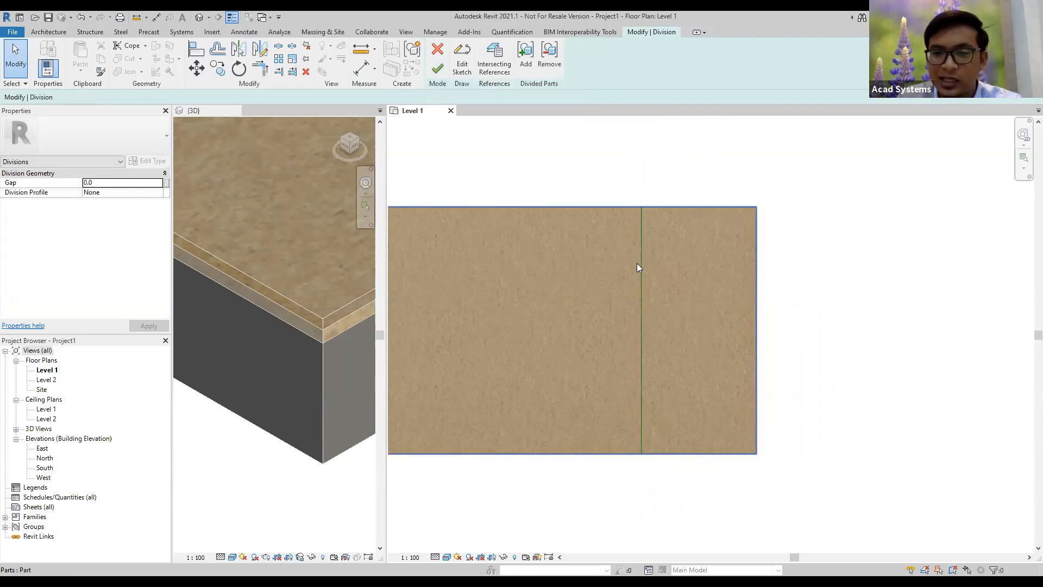
left_click(440, 67)
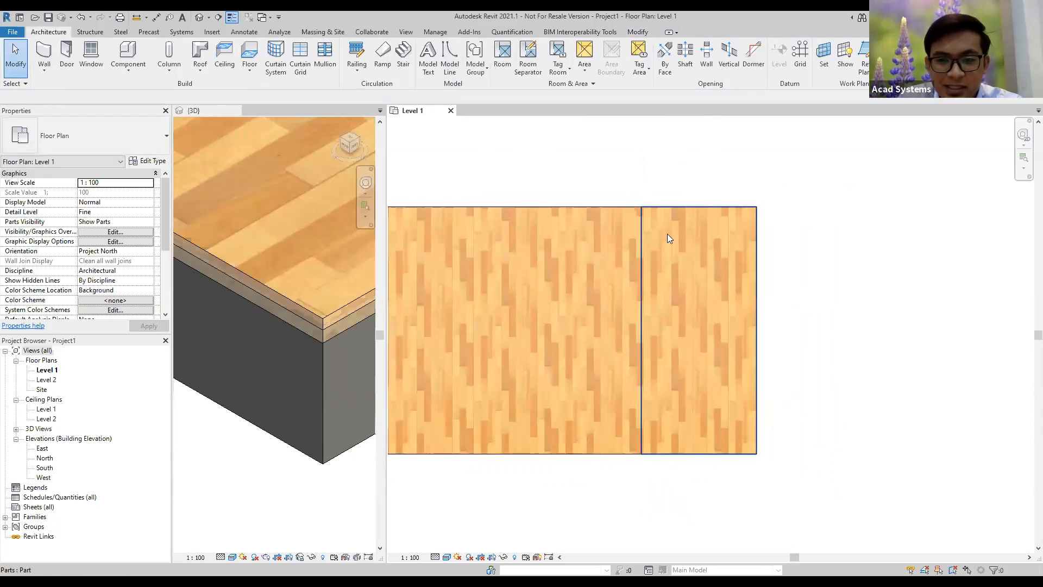
Step: Check the two divided pieces of the top finish by selecting each one in the Level 1 plan
left_click(718, 213)
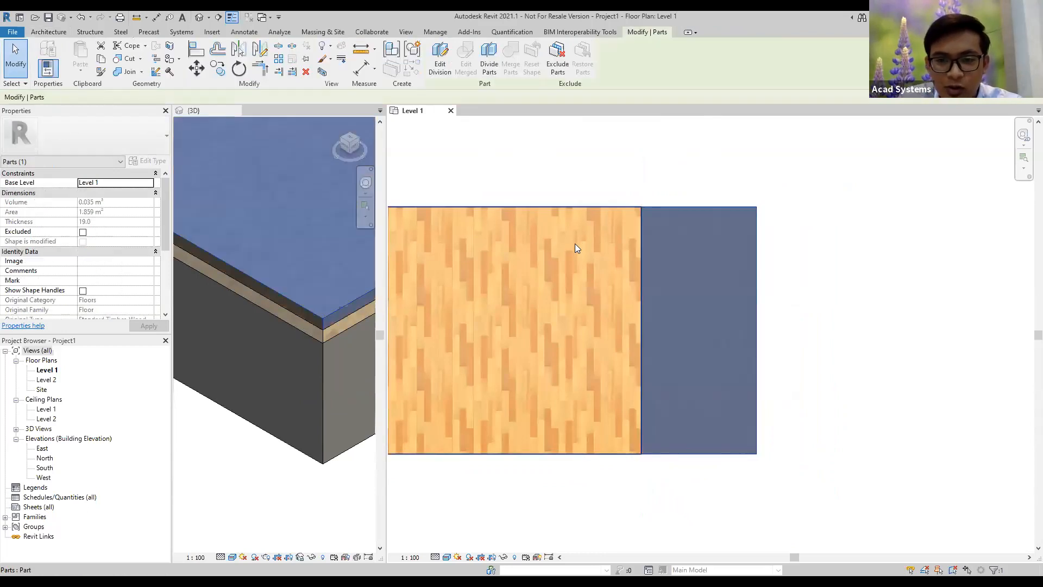
left_click(549, 249)
left_click(698, 261)
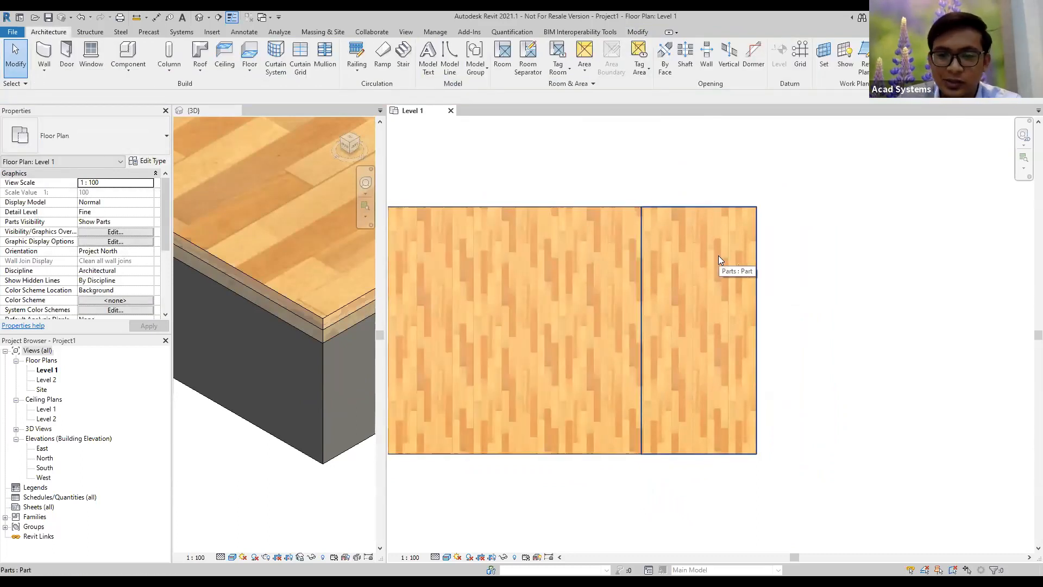
Step: Turn off Material By Original for the narrower right-hand piece of the top finish and open its material for editing
left_click(734, 294)
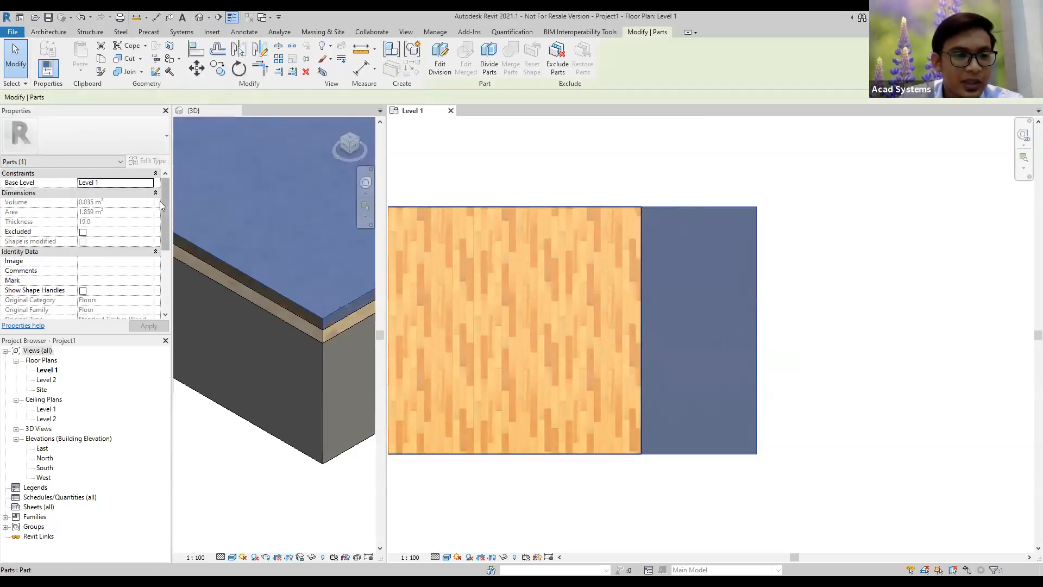
left_click_drag(163, 193, 161, 251)
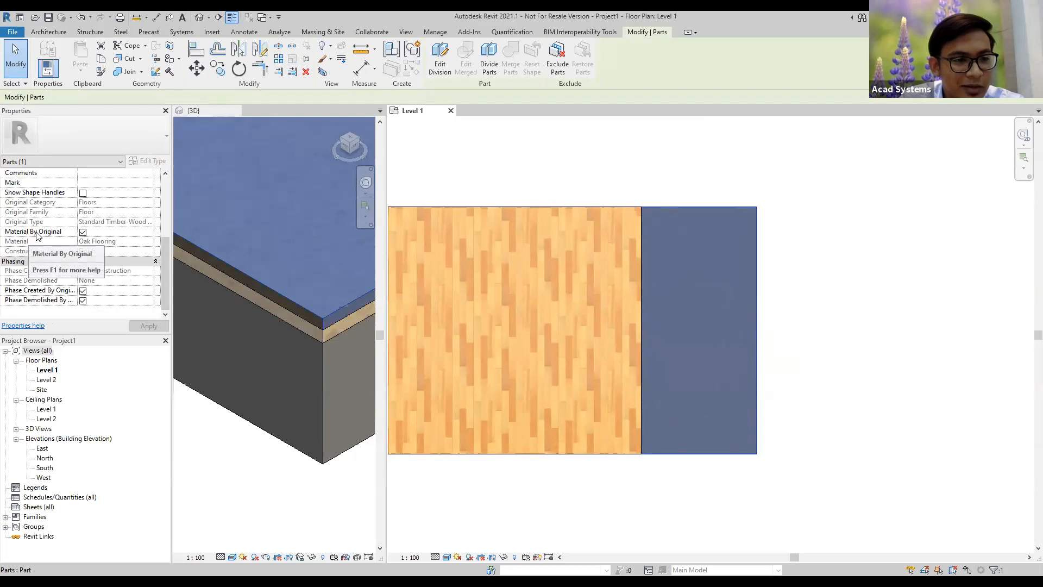
left_click(82, 232)
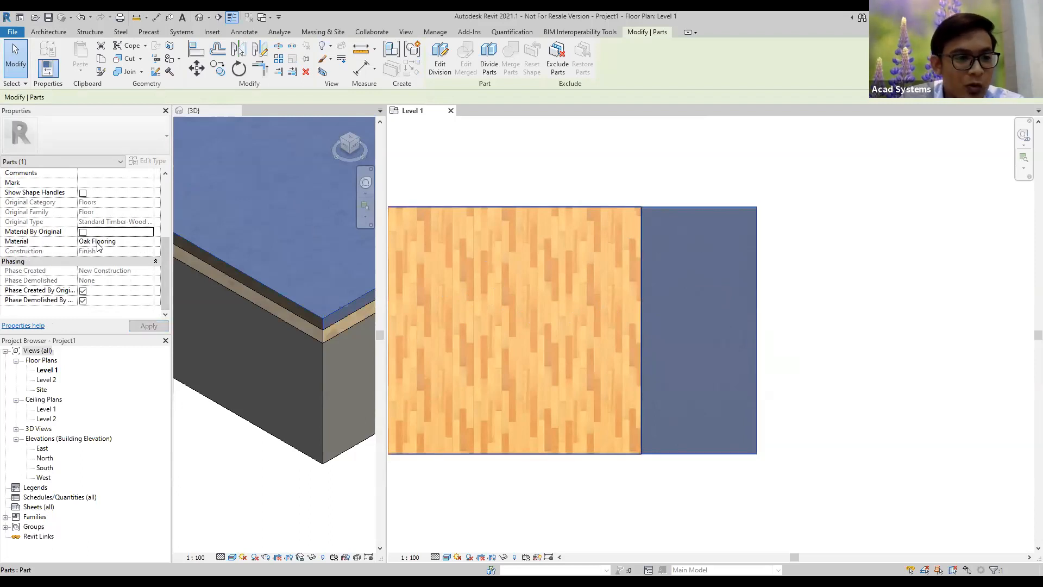
left_click(152, 244)
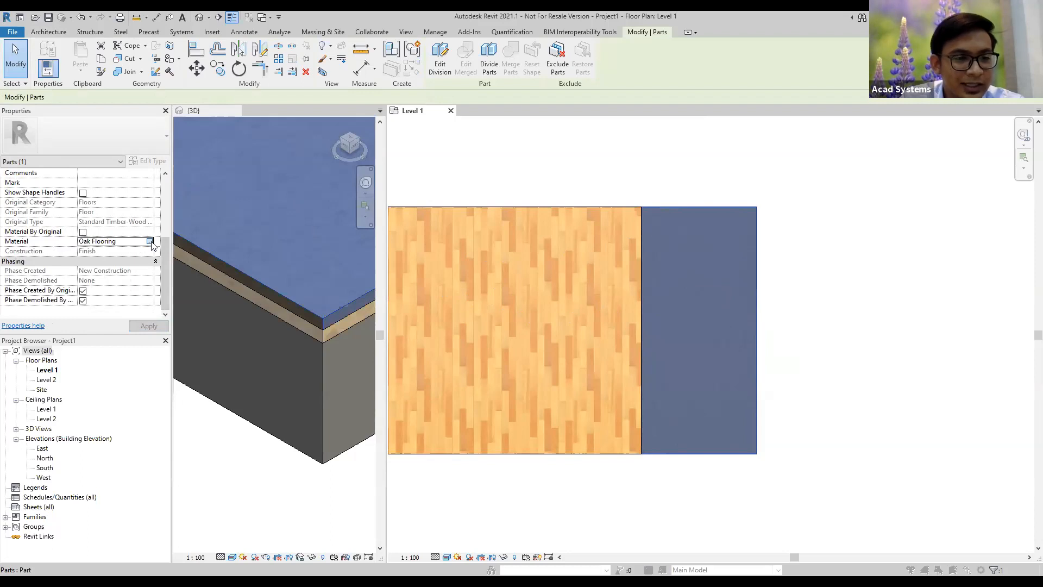
left_click(151, 243)
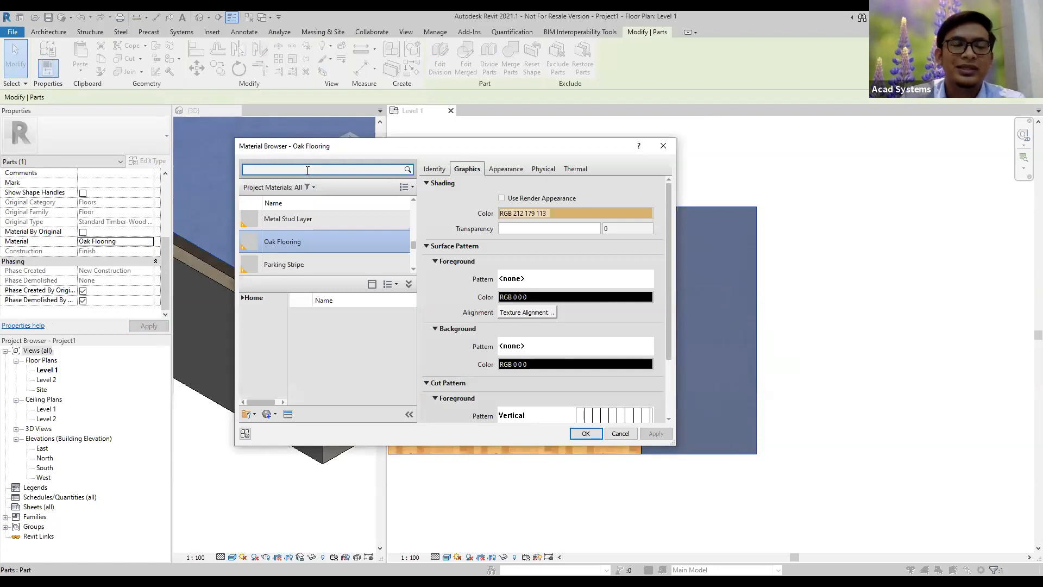
Step: Search the materials for "tiles" and add Tile, Stone and Ceramic mix from the library to the project materials
type("tiles")
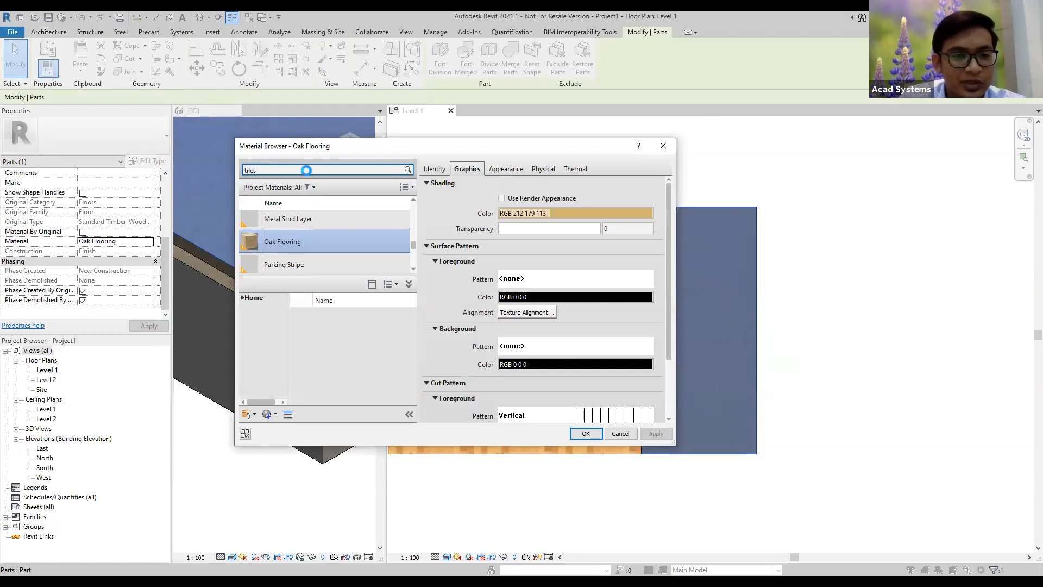
key("Return")
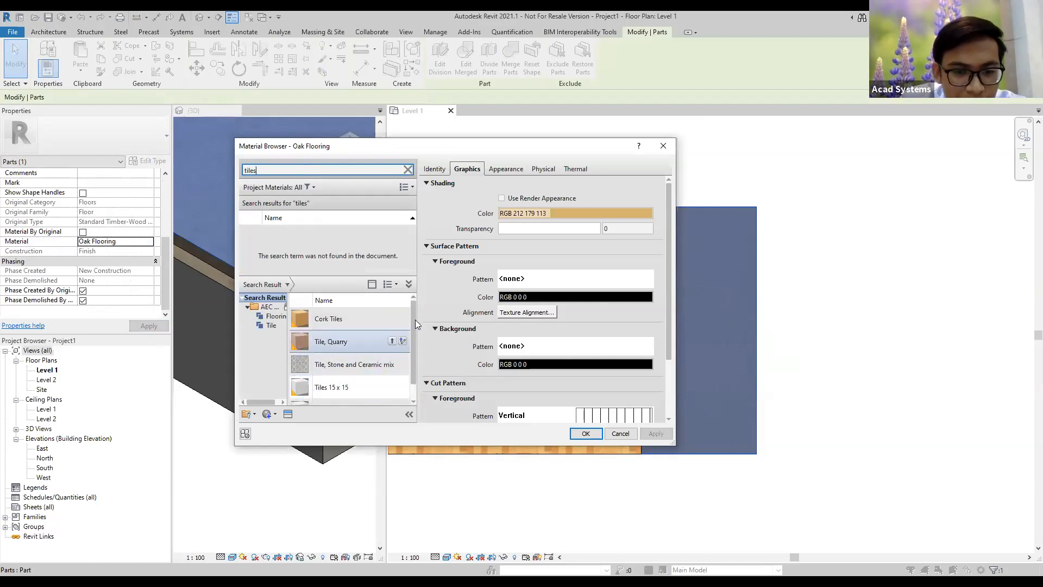
scroll(413, 320, "down", 1)
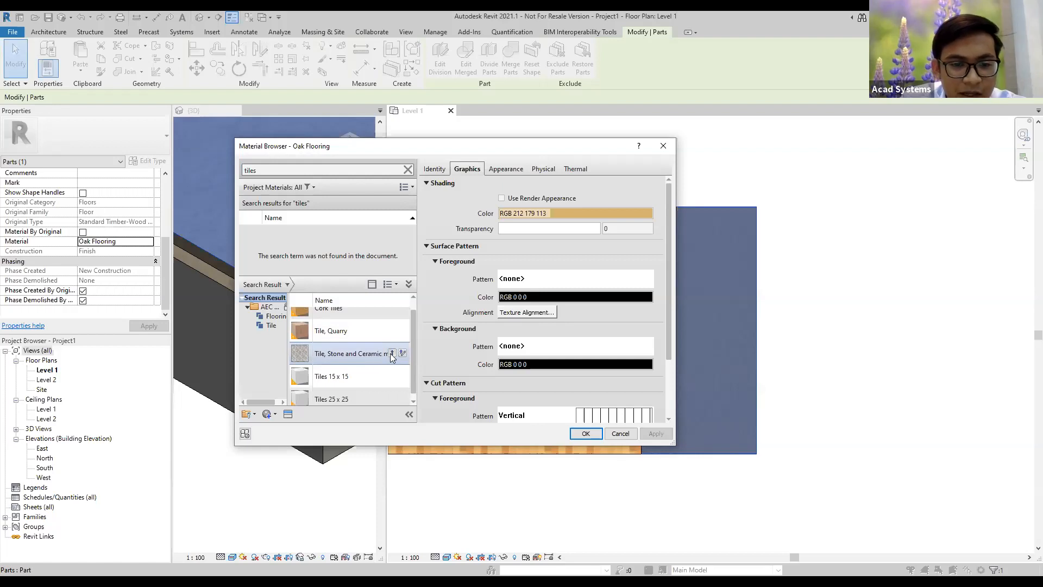
left_click(391, 353)
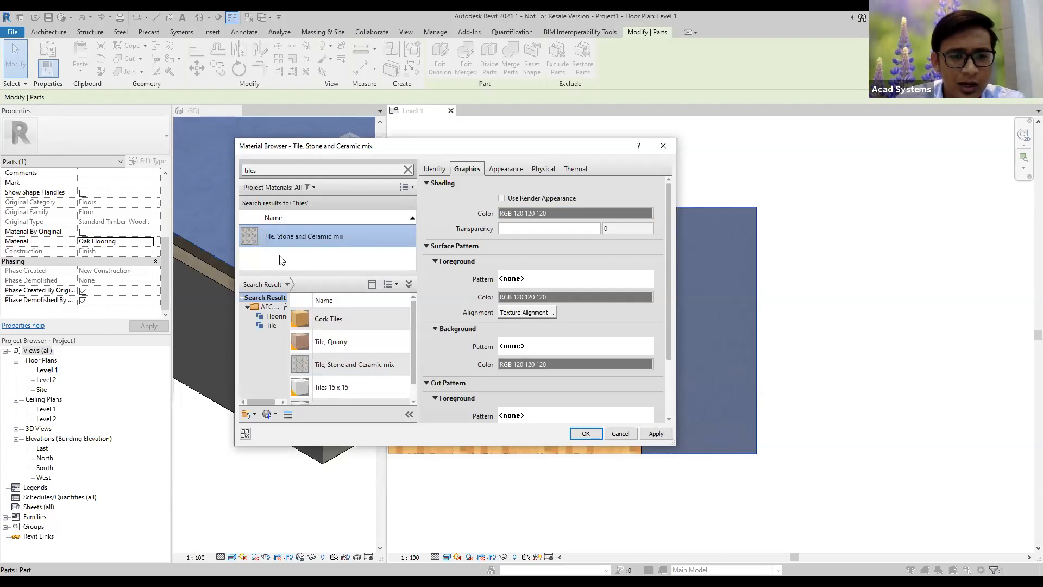
Step: Duplicate the Tile, Stone and Ceramic mix material, name the copy "Tile - Hexagon" and select it
right_click(304, 235)
left_click(324, 253)
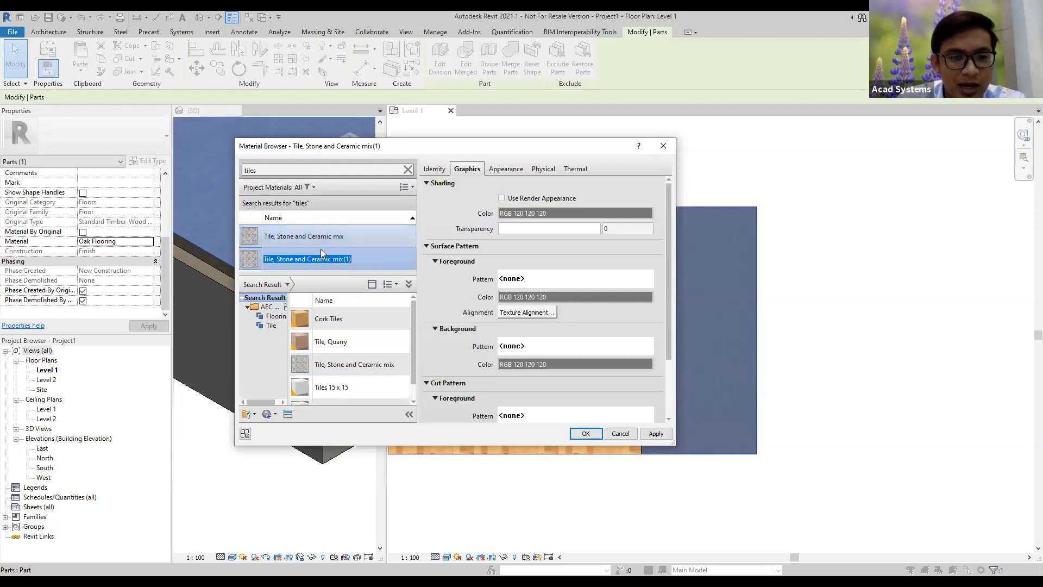
left_click(353, 259)
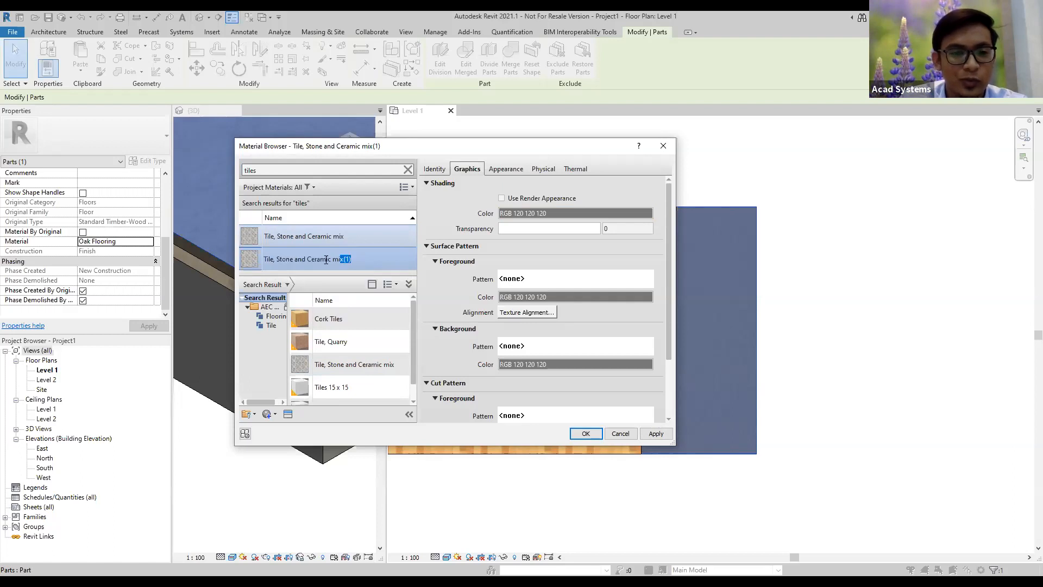
left_click_drag(353, 258, 275, 263)
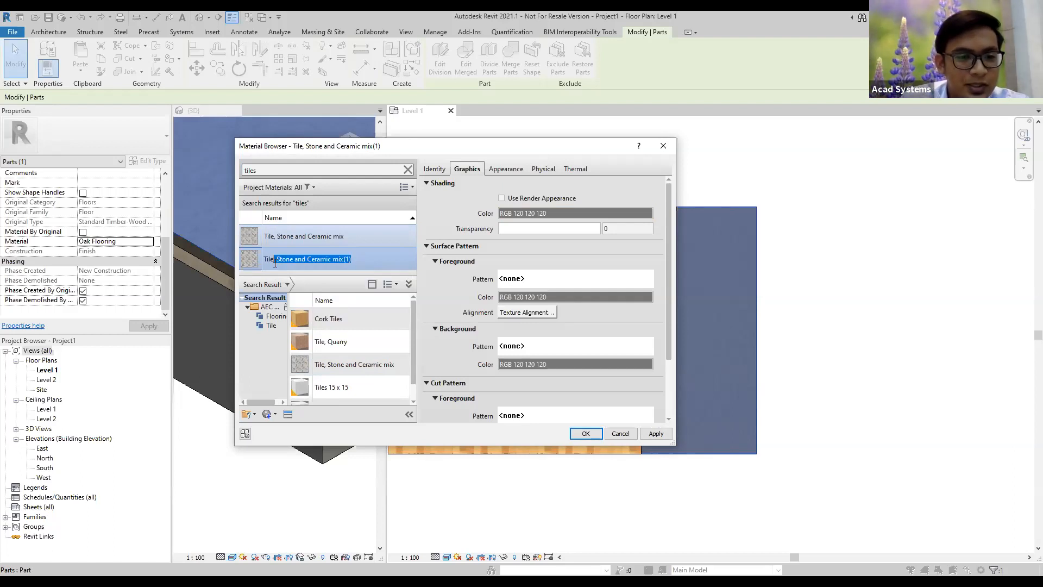
key("BackSpace")
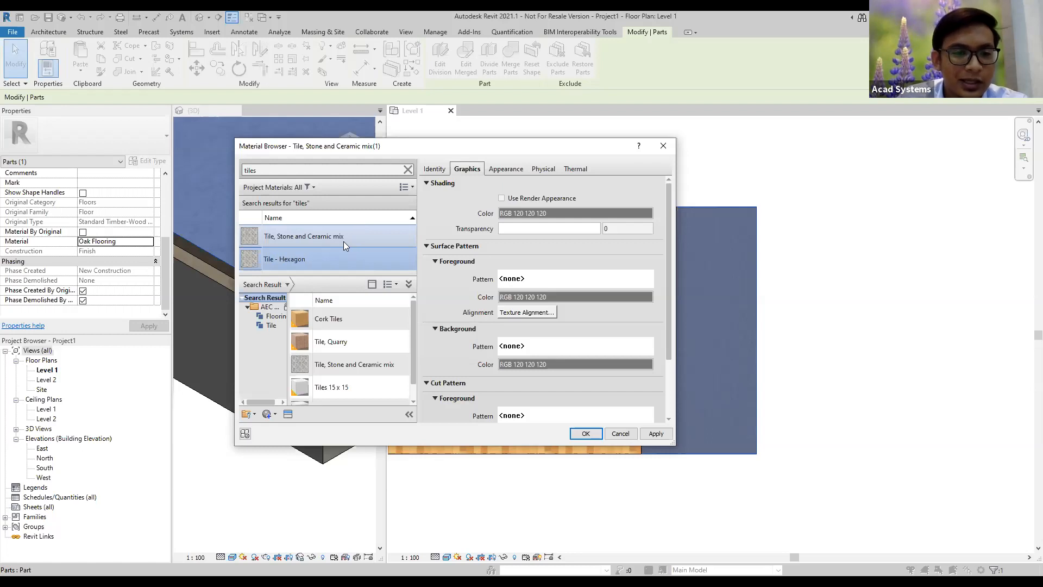
key("Return")
left_click(291, 262)
left_click(283, 238)
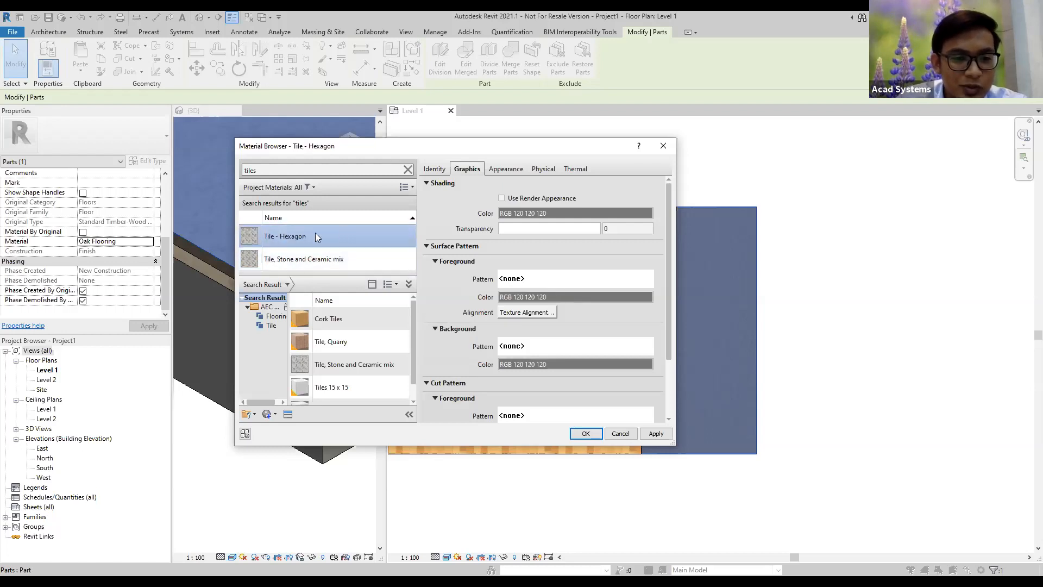
Step: Duplicate the appearance asset of Tile - Hexagon and expand its Relief Pattern (Bump) settings
left_click(505, 169)
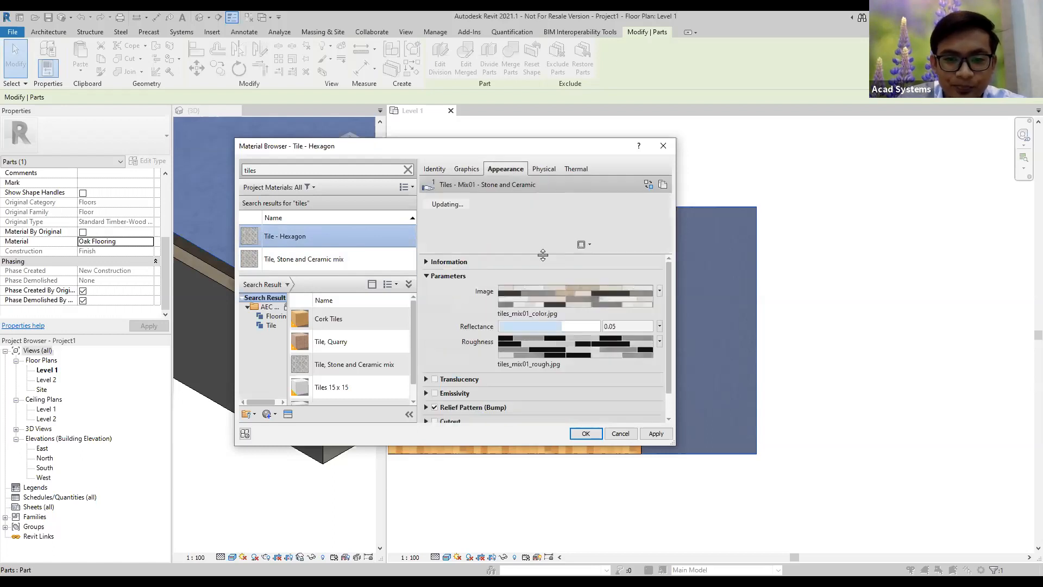
left_click_drag(543, 254, 538, 359)
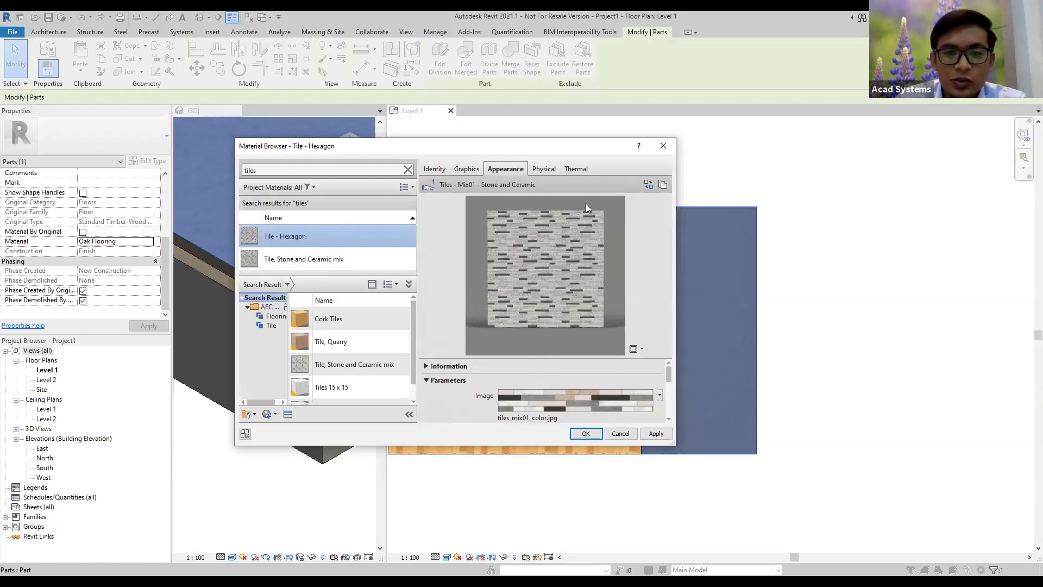
left_click(663, 185)
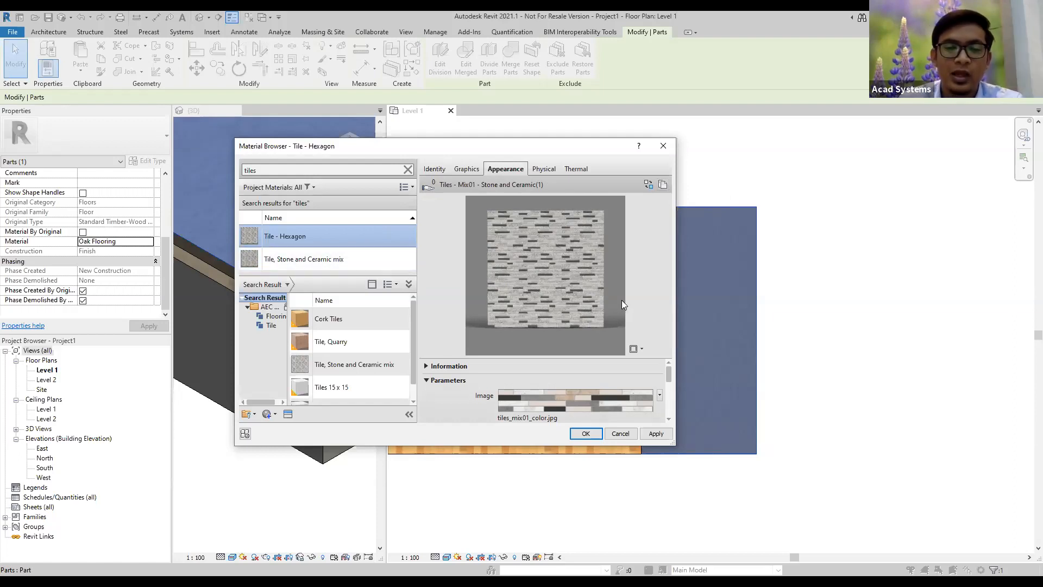
left_click_drag(653, 358, 652, 302)
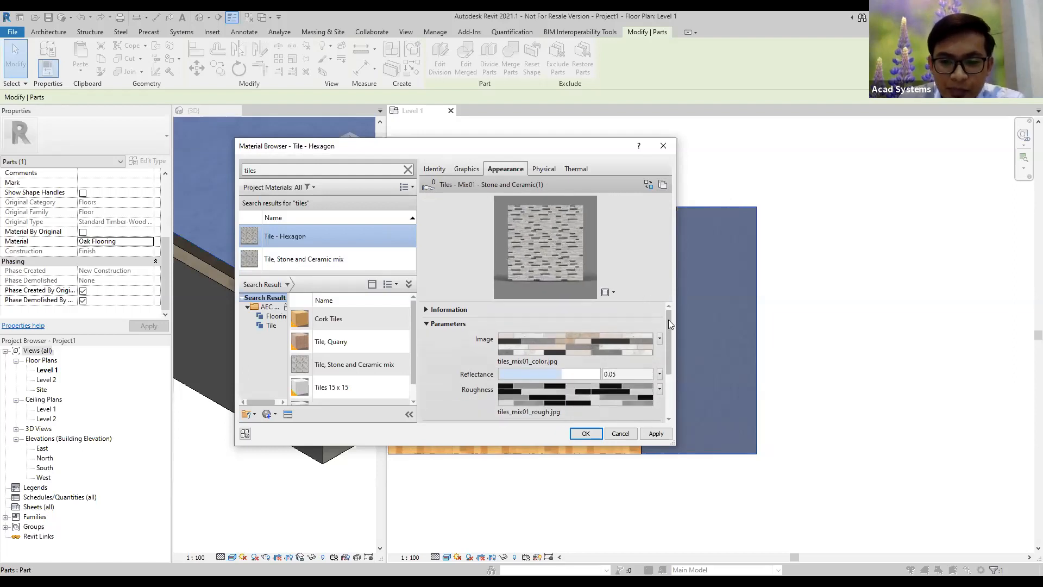
scroll(669, 321, "down", 3)
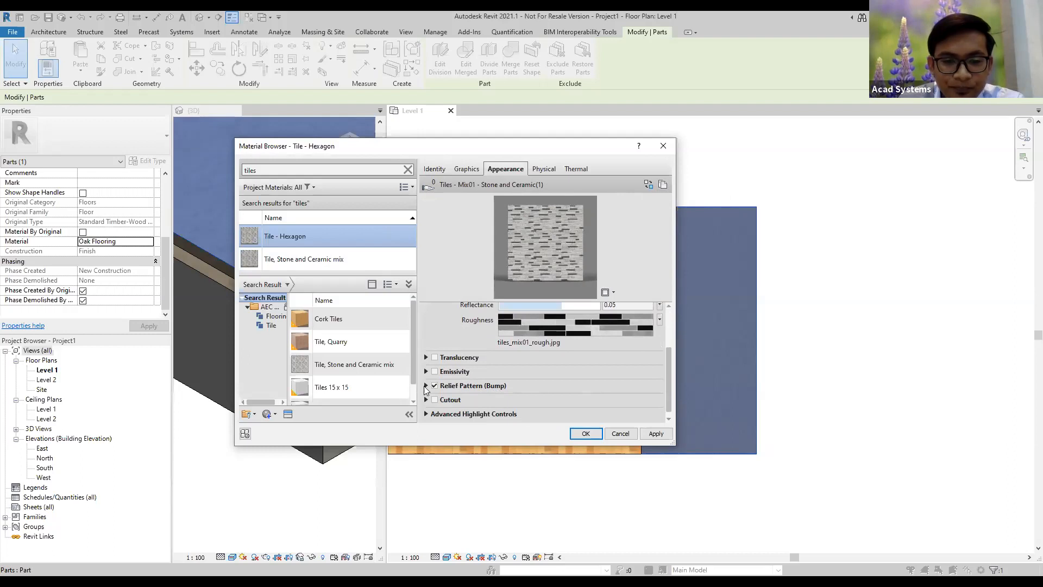
left_click(426, 386)
scroll(668, 362, "up", 4)
scroll(672, 334, "up", 4)
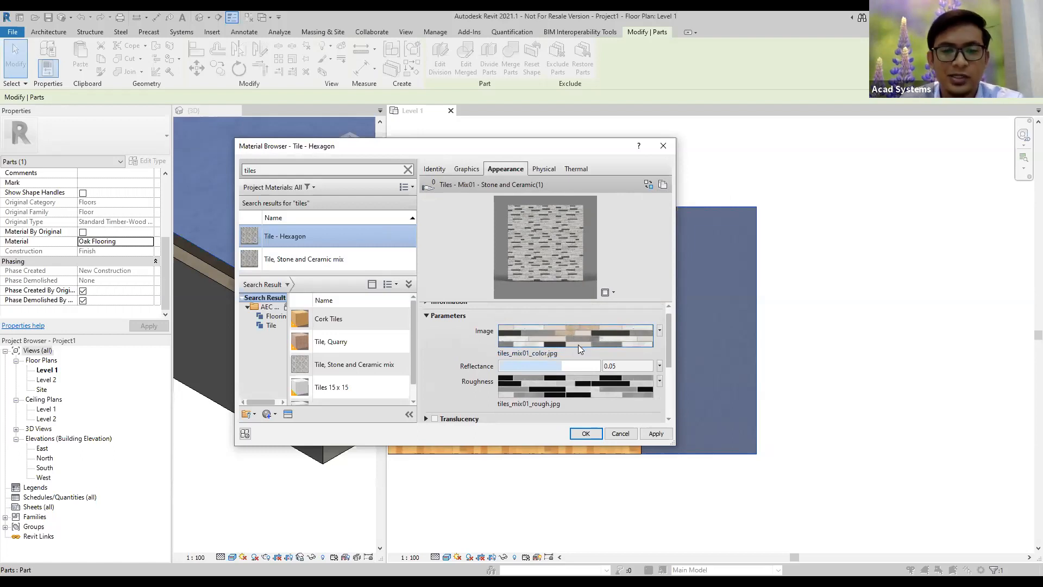
Step: Start replacing the main image of the Tile - Hexagon appearance and go up to the Windows (C:) drive
left_click(523, 354)
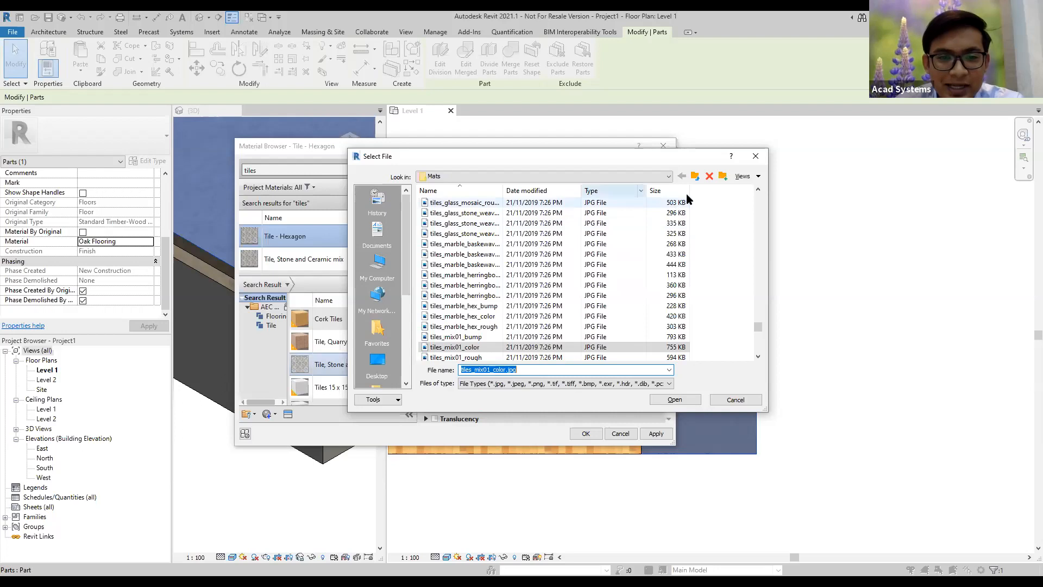
left_click(695, 176)
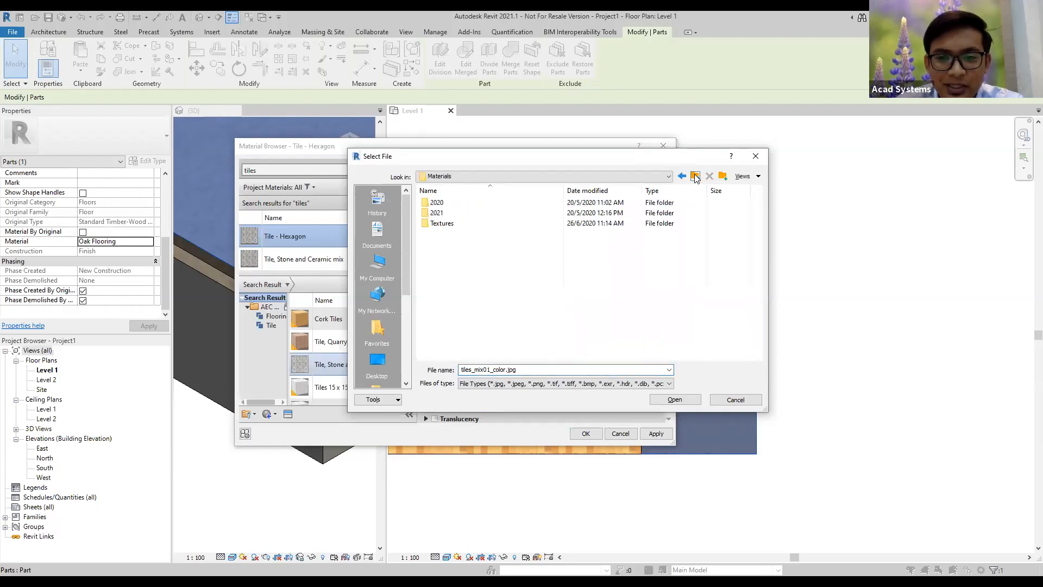
left_click(696, 177)
left_click(696, 176)
left_click(695, 177)
left_click(695, 177)
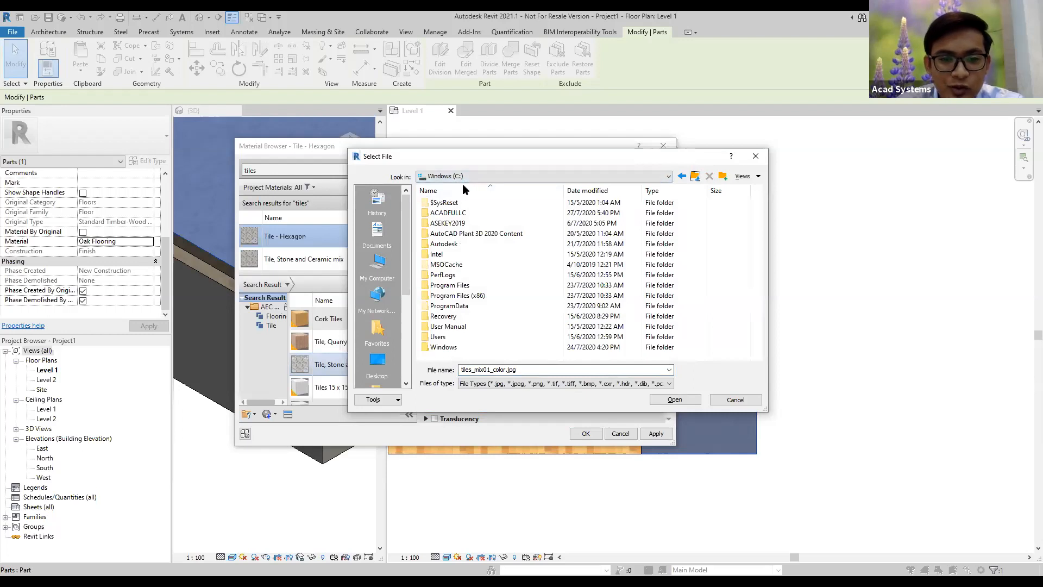
Step: Browse to the texture folder Program Files (x86)\Common Files\Autodesk Shared\Materials\Textures\3\Mats
double_click(479, 295)
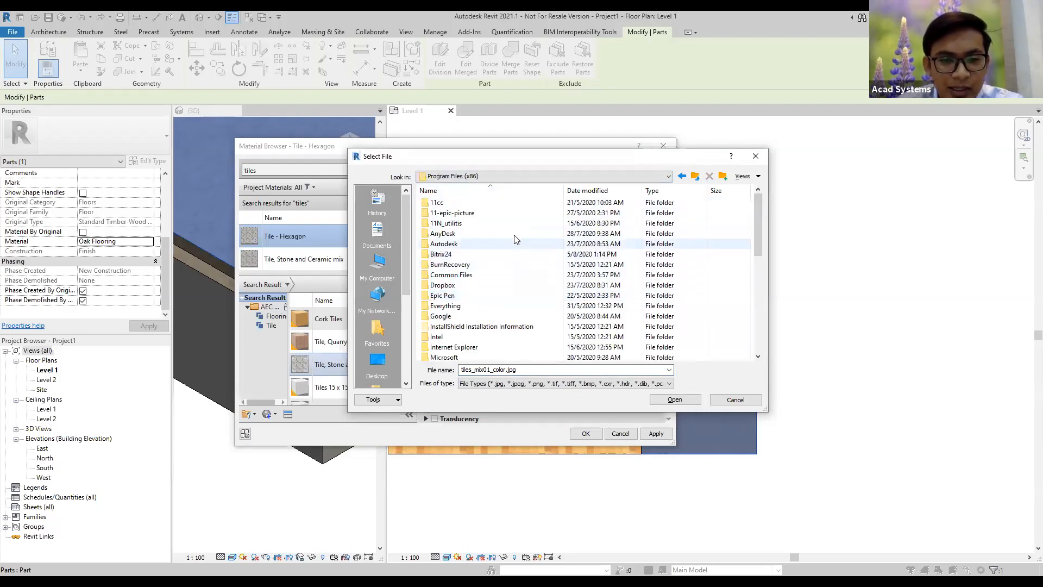
double_click(466, 275)
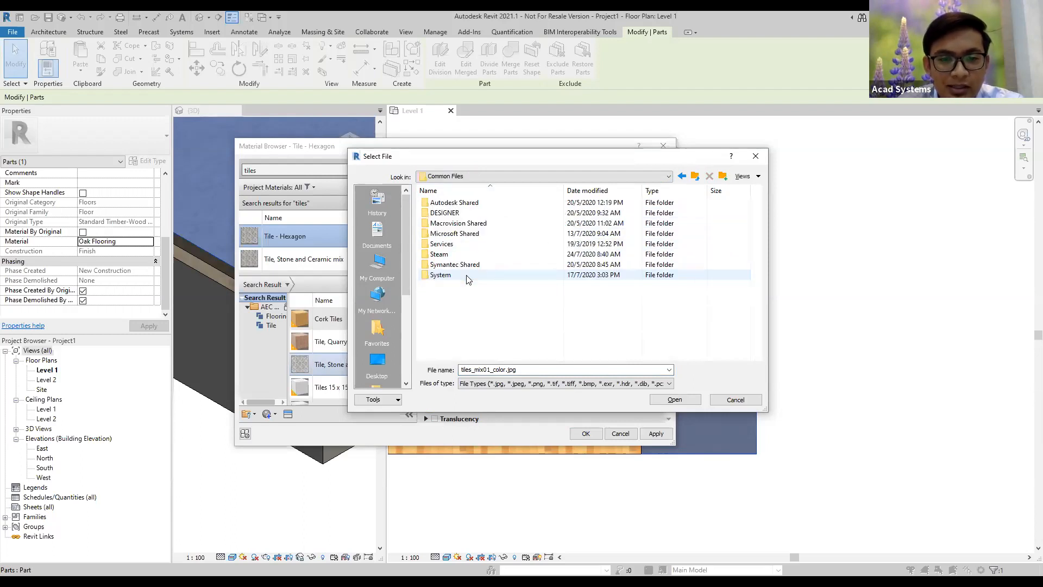
double_click(461, 203)
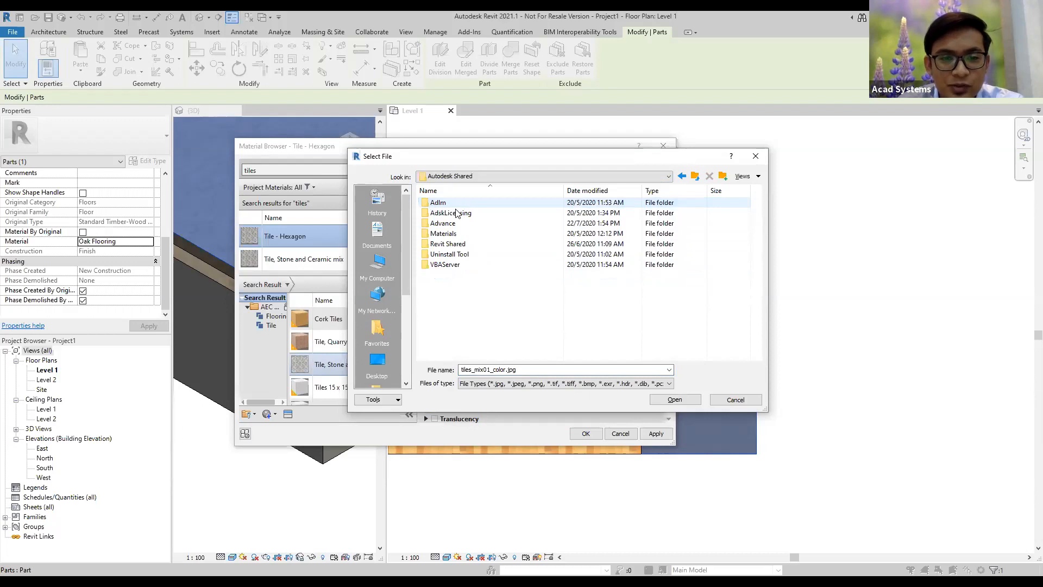
double_click(455, 234)
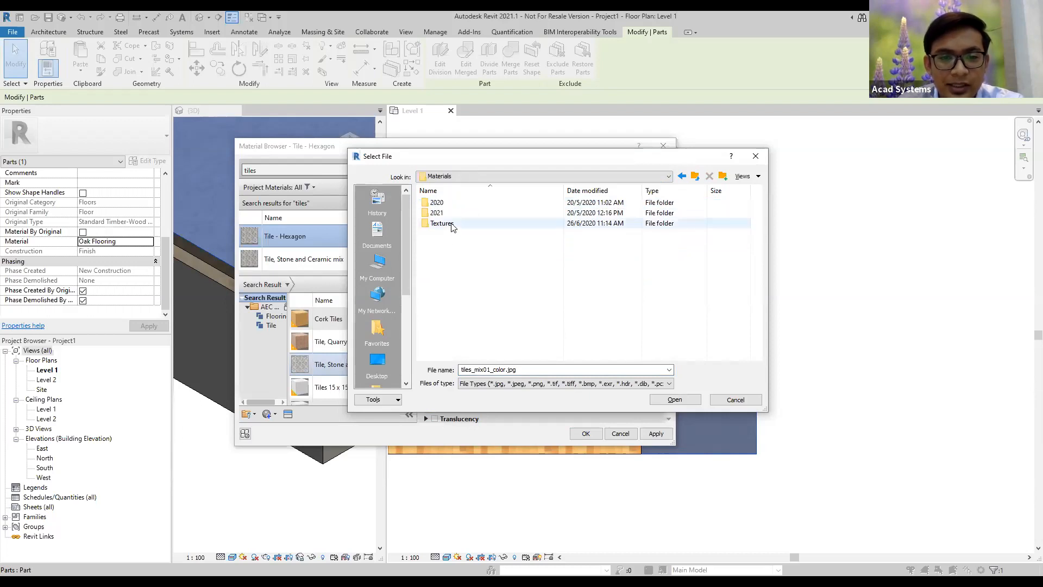
double_click(451, 222)
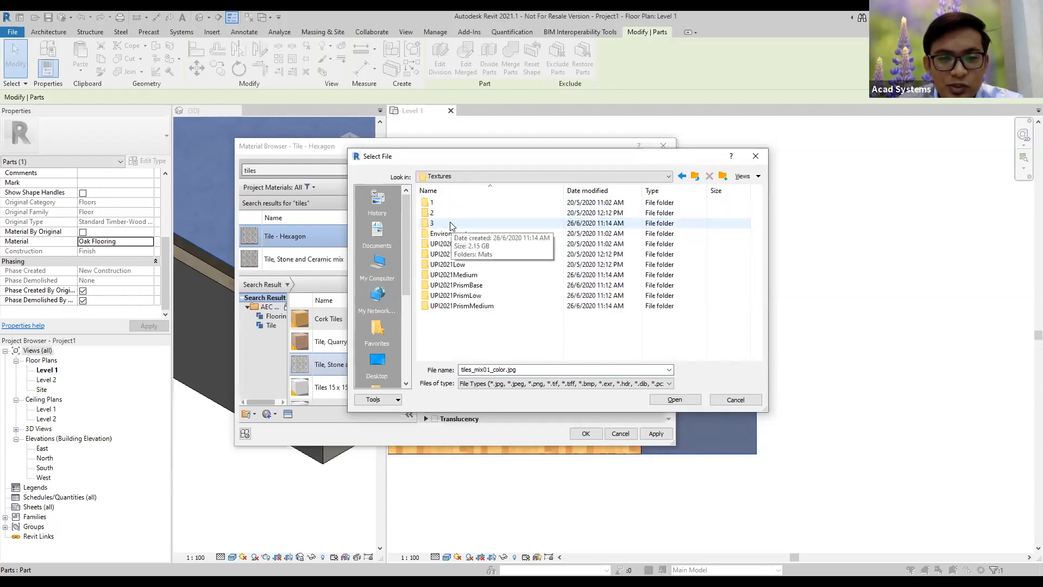
double_click(449, 224)
left_click(444, 207)
double_click(444, 207)
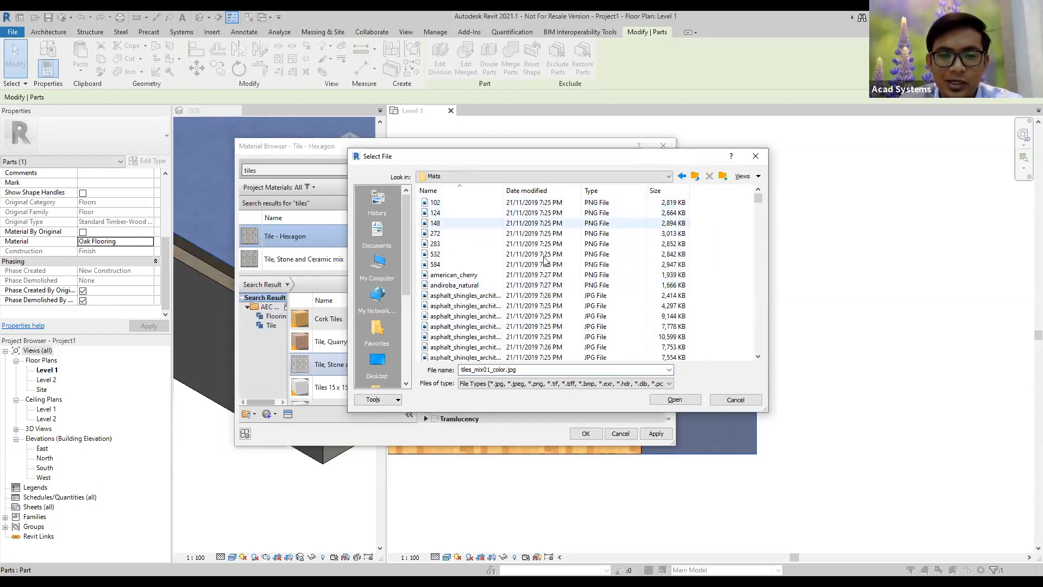
Step: Load tileHexagonBump.png as the main image of the Tile - Hexagon appearance and check the pattern in an enlarged preview
double_click(545, 369)
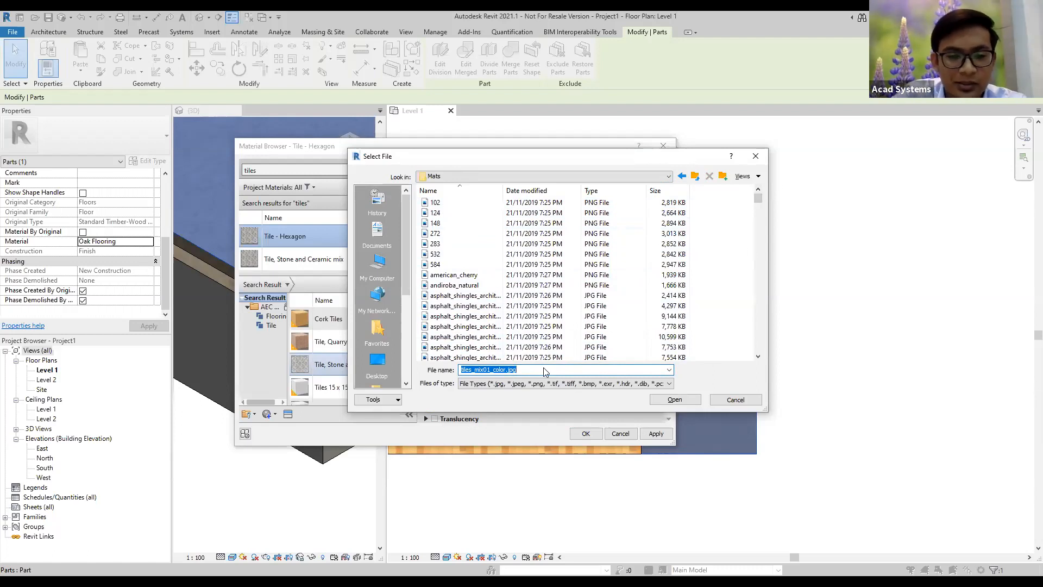
type("tileHexagonBump.png")
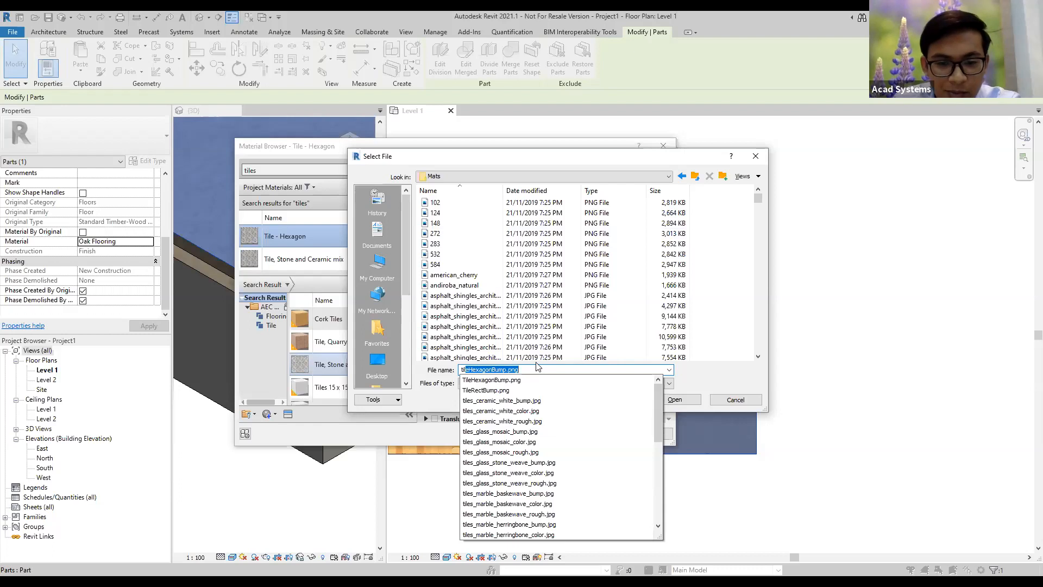
left_click(544, 369)
left_click(703, 374)
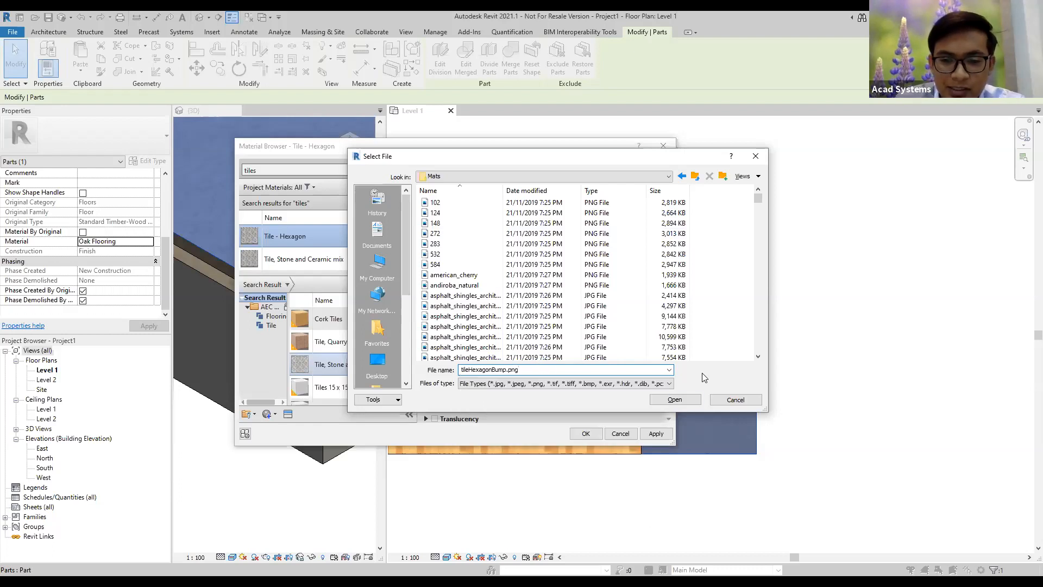
left_click(684, 401)
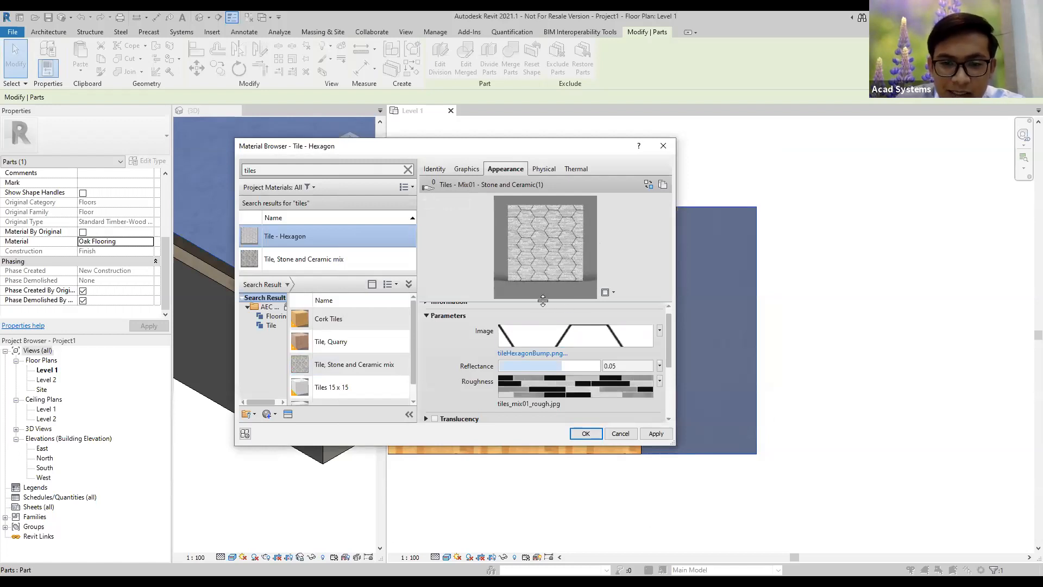
left_click_drag(545, 305, 539, 390)
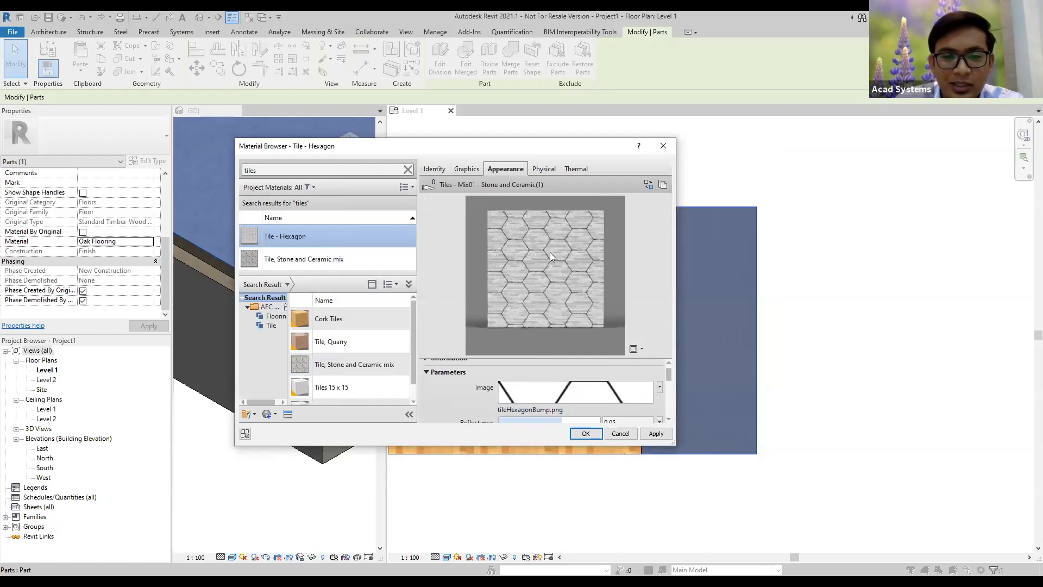
left_click_drag(540, 359, 545, 274)
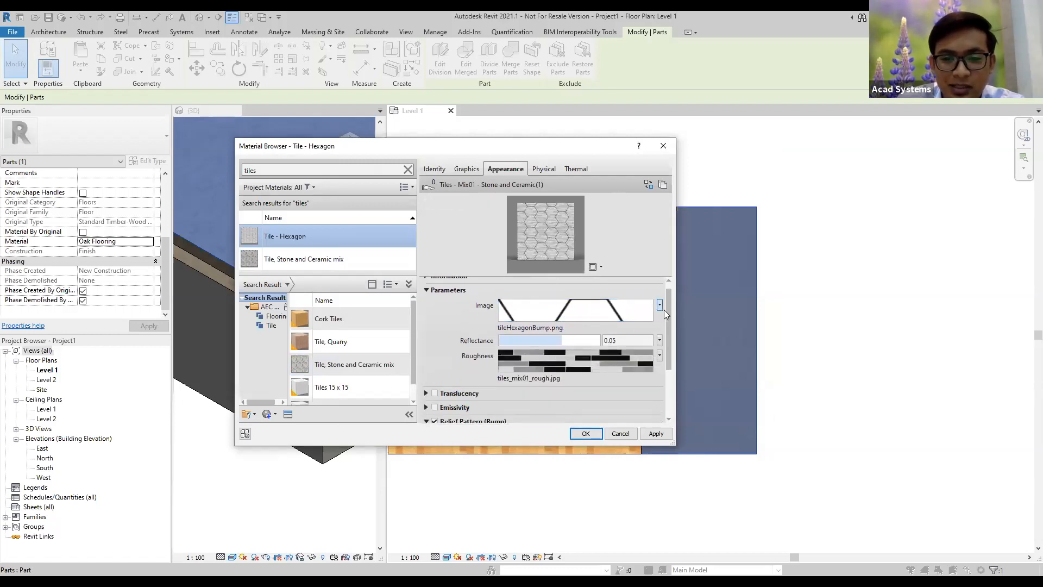
Step: Load tileHexagonBump.png as the Roughness image of the Tile - Hexagon appearance
left_click_drag(669, 303, 669, 332)
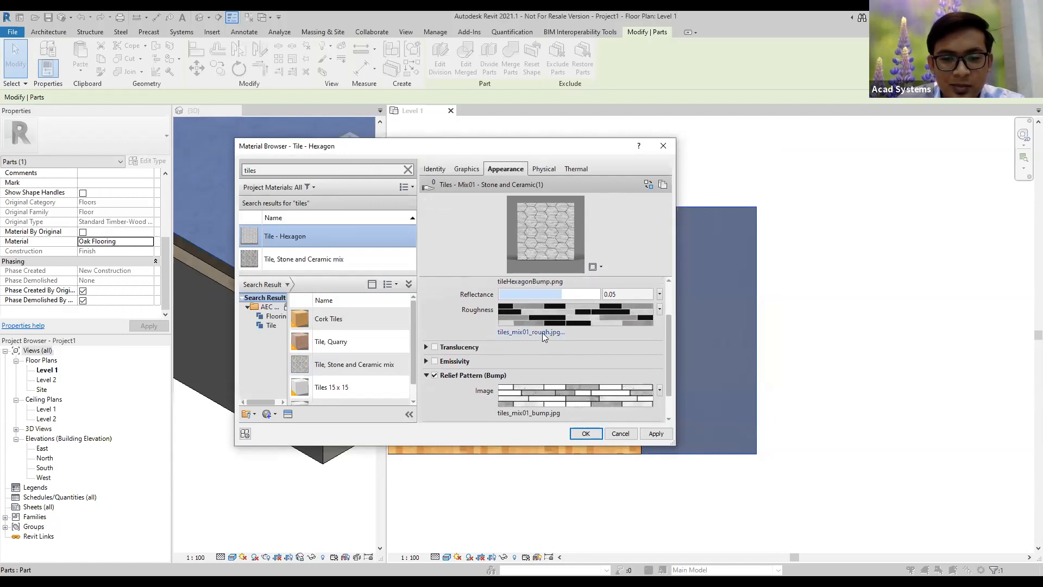
left_click(543, 332)
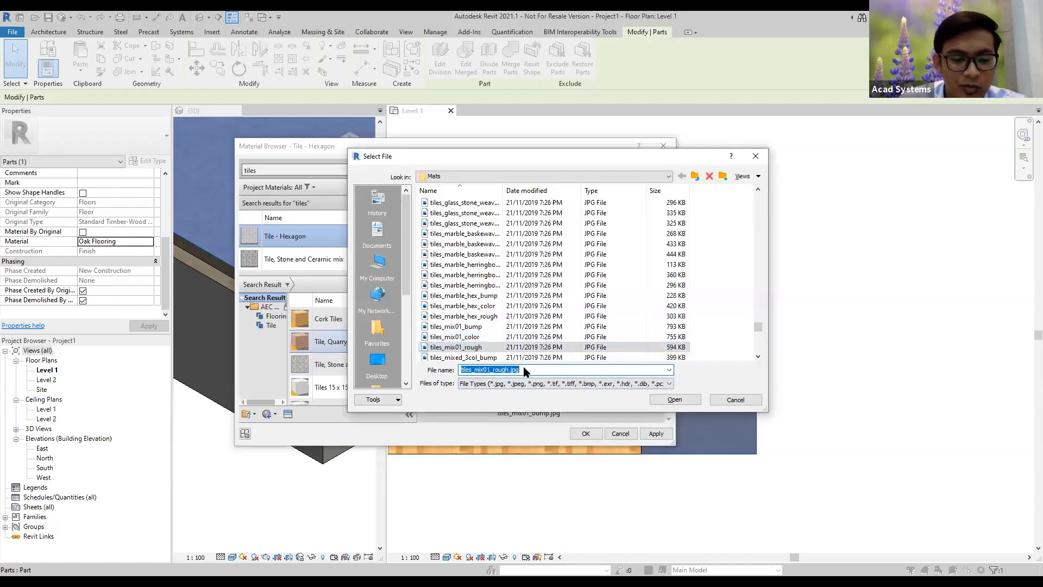
type("tileHexagonBump.png")
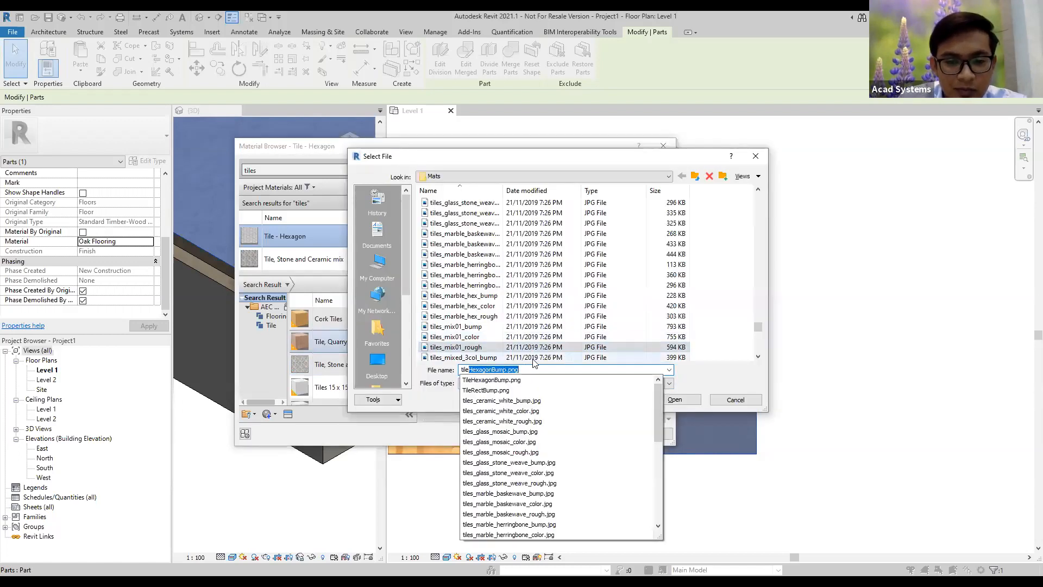
left_click(713, 375)
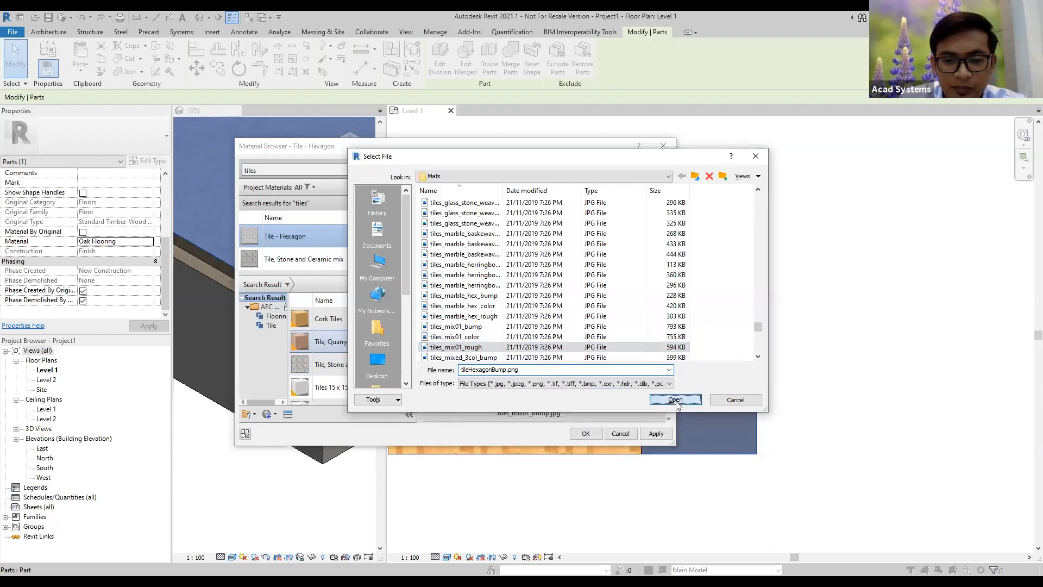
left_click(675, 399)
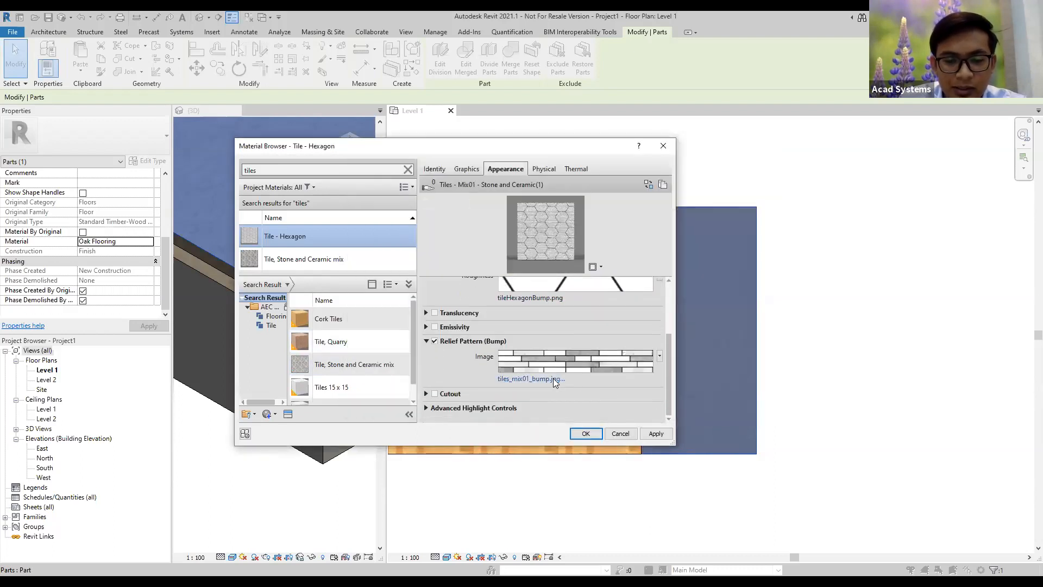
Step: Load TileHexagonBump.png as the Relief Pattern (Bump) image of Tile - Hexagon and enlarge the material preview
left_click(554, 379)
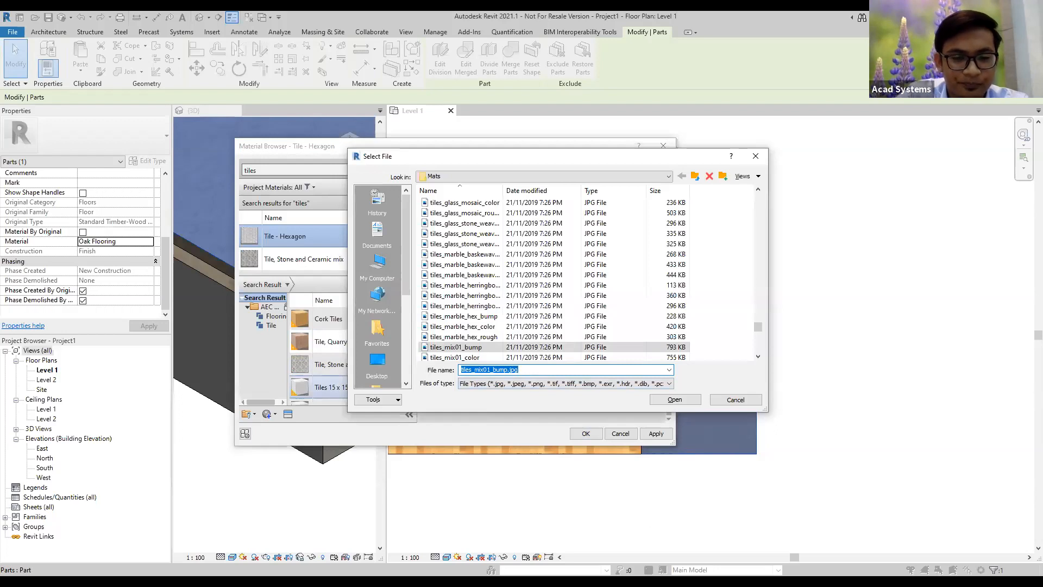
type("tiles")
key("BackSpace")
key("BackSpace")
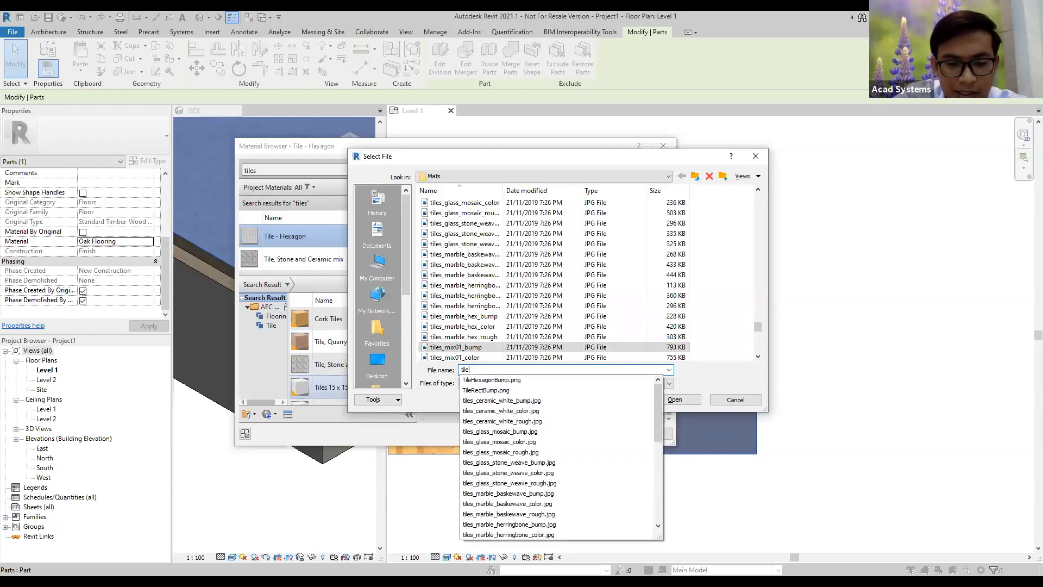
left_click(502, 381)
left_click(681, 399)
left_click_drag(578, 276, 567, 395)
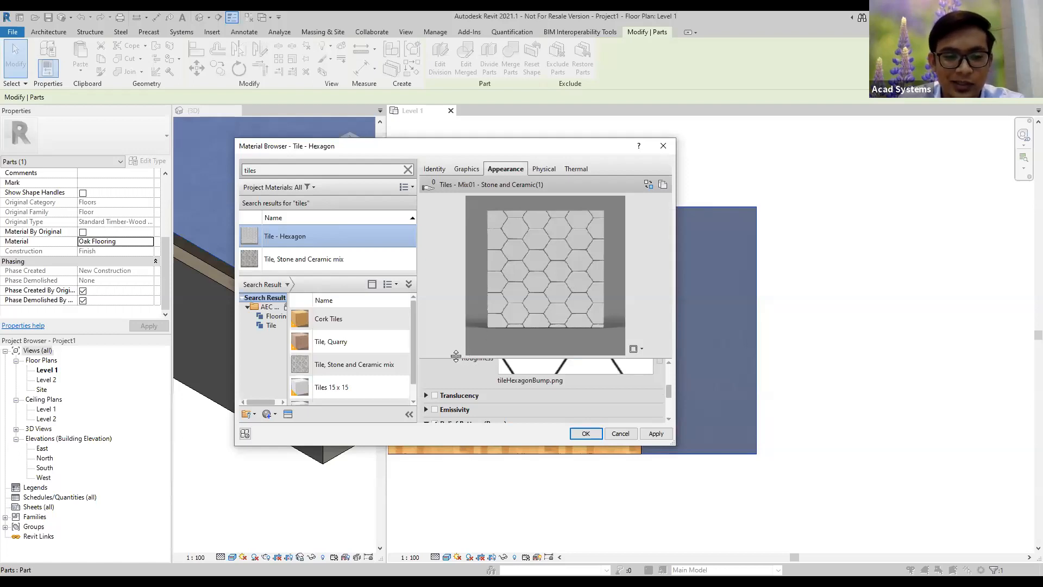
Step: Shrink the preview again, apply the Tile - Hexagon material to the selected part, and inspect the tiled part in the floor plan
left_click_drag(456, 356, 466, 283)
mouse_move(669, 352)
left_mouse_down()
mouse_move(670, 300)
mouse_move(667, 355)
left_mouse_up()
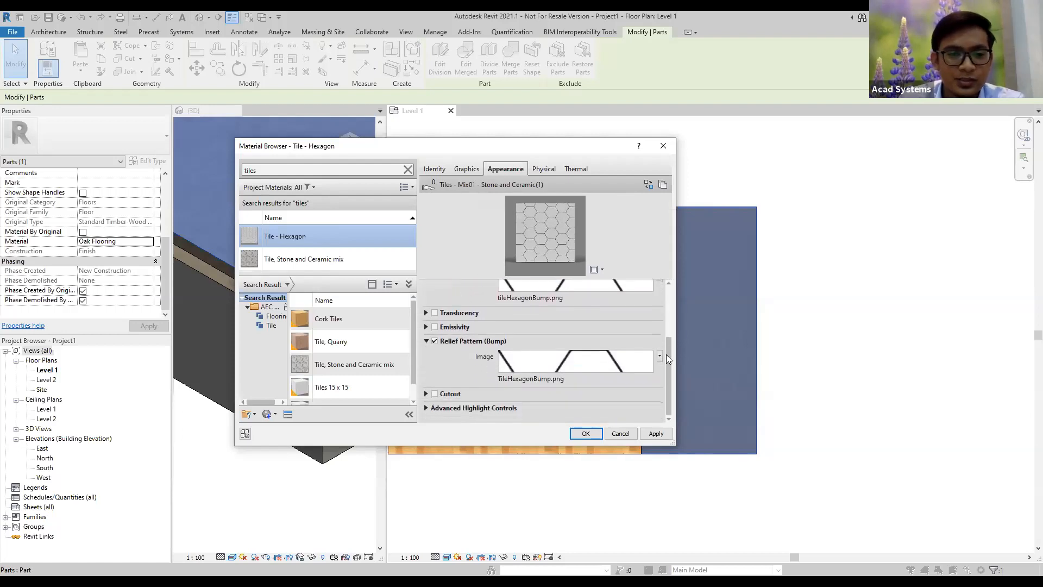
left_click(657, 435)
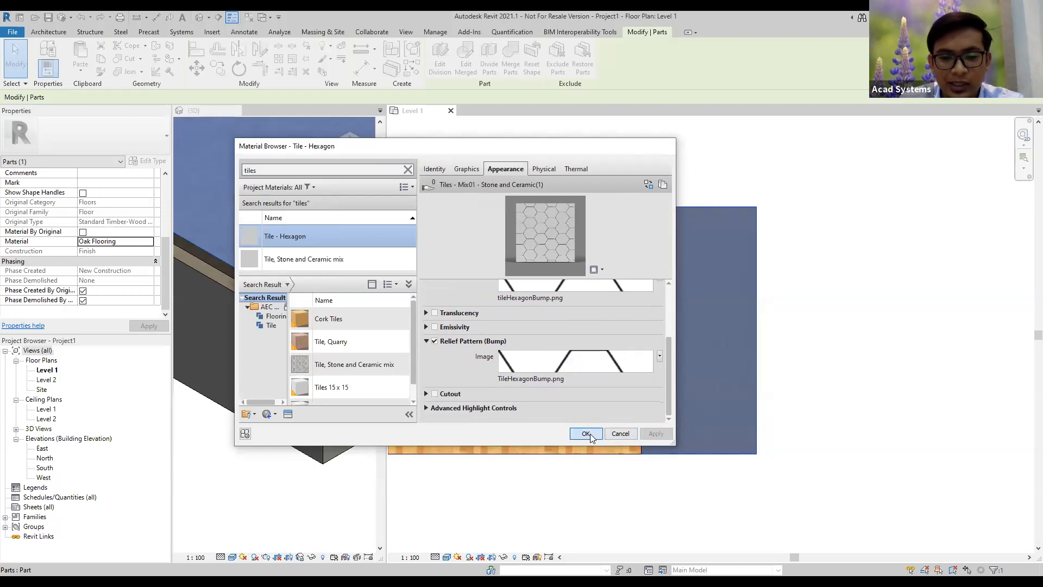
left_click(587, 434)
left_click(601, 486)
mouse_move(643, 326)
middle_mouse_down()
mouse_move(752, 314)
mouse_move(654, 325)
middle_mouse_up()
scroll(699, 315, "down", 2)
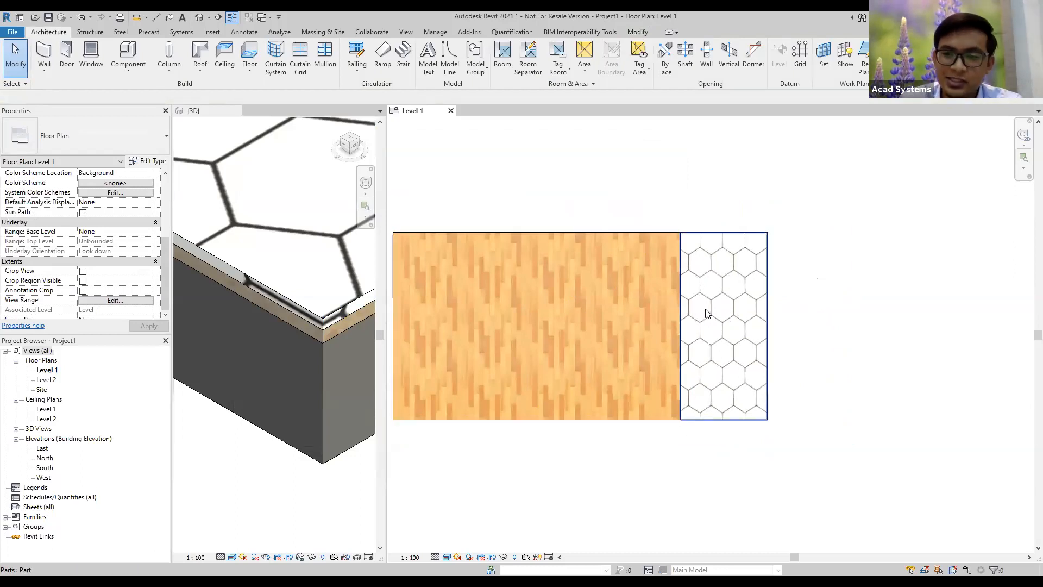
middle_click_drag(747, 296, 729, 296)
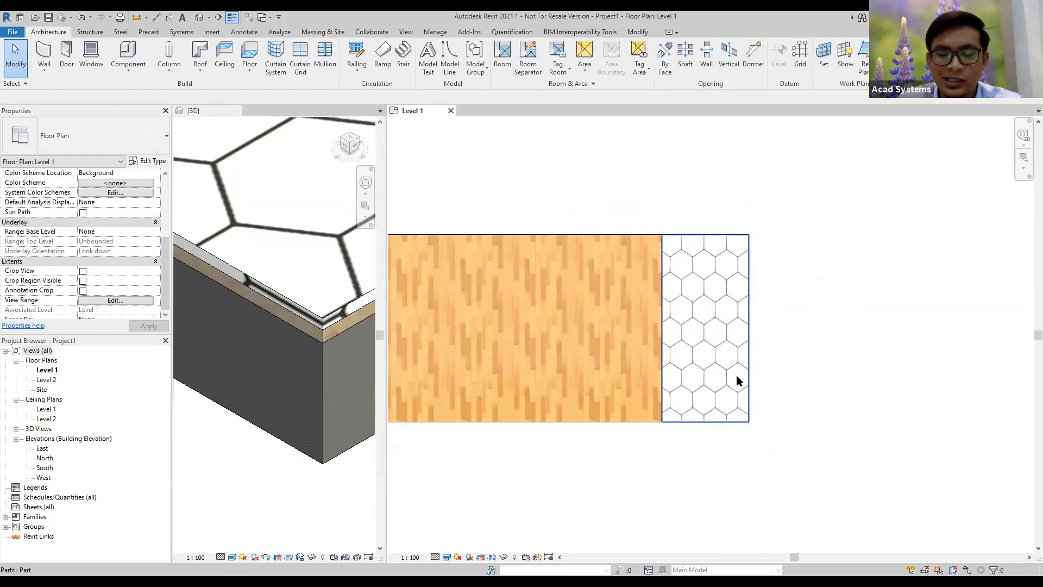
scroll(720, 354, "up", 1)
middle_click_drag(720, 354, 698, 368)
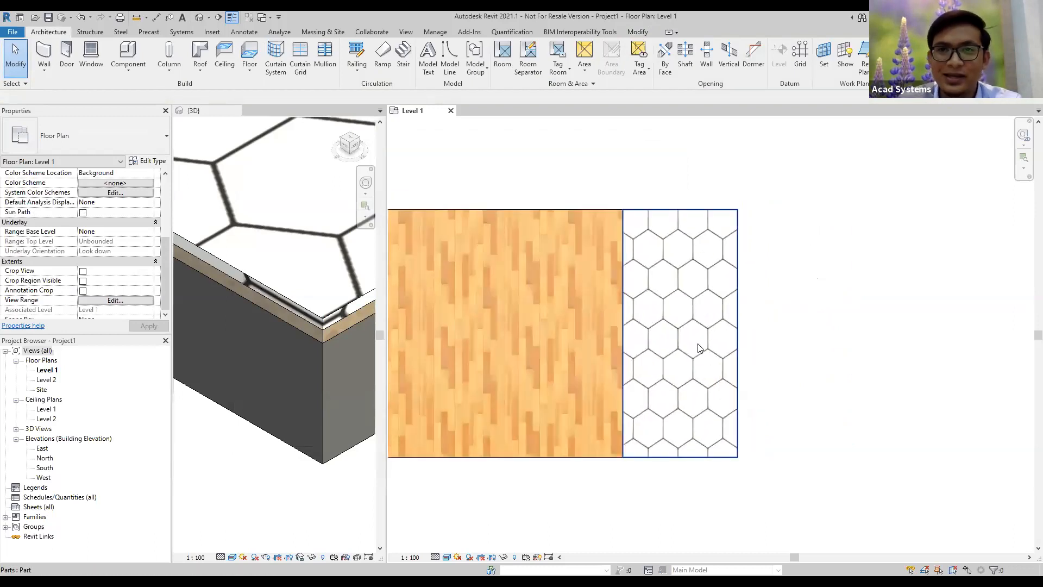
left_click(668, 215)
left_click(445, 73)
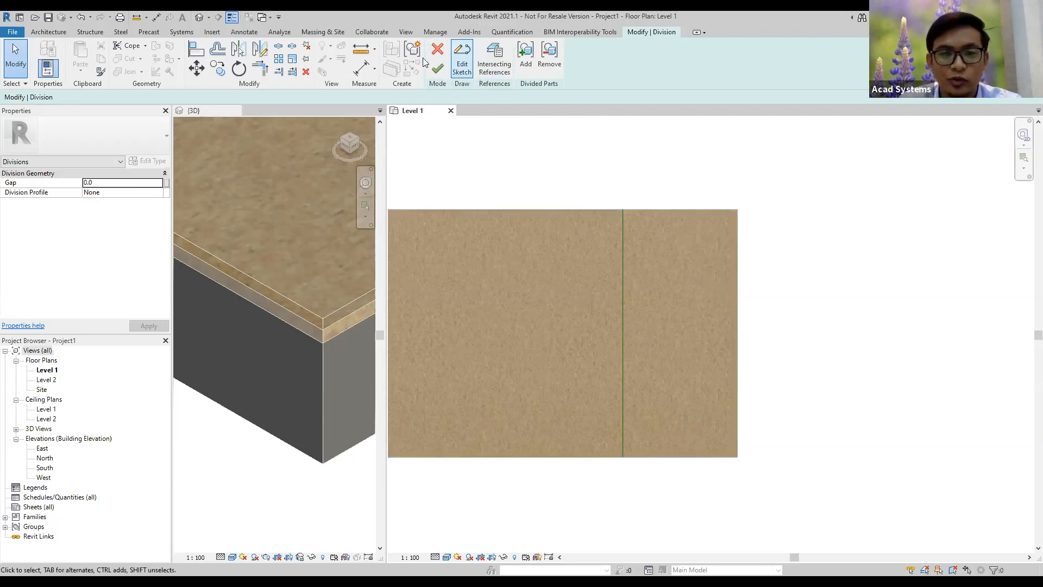
left_click(439, 50)
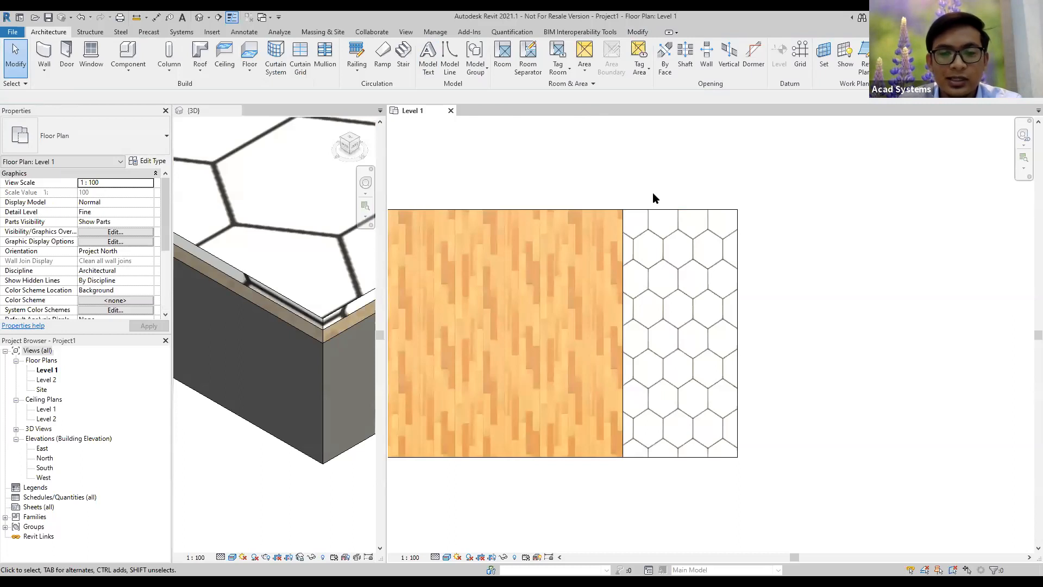
Step: Start placing detail lines over the hexagon-tiled part in the Level 1 plan
scroll(653, 198, "up", 3)
middle_click_drag(641, 311, 590, 292)
scroll(565, 242, "up", 2)
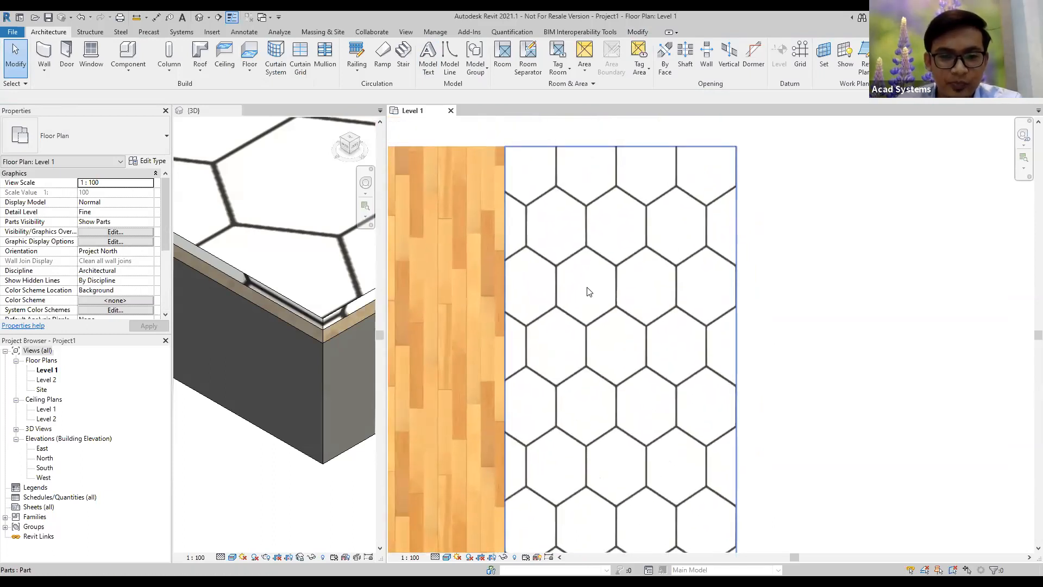
key("d")
key("l")
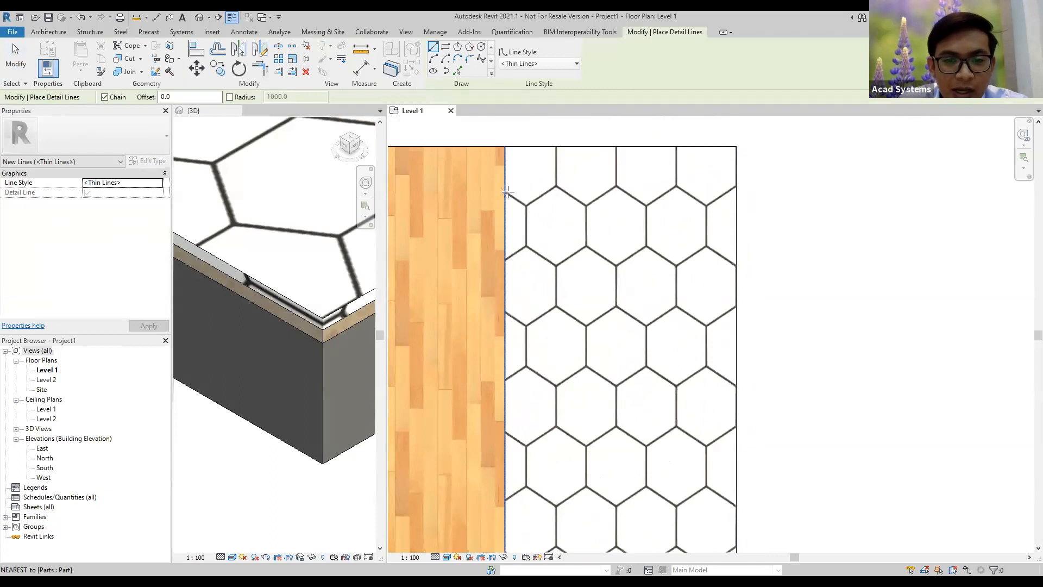
scroll(501, 190, "up", 4)
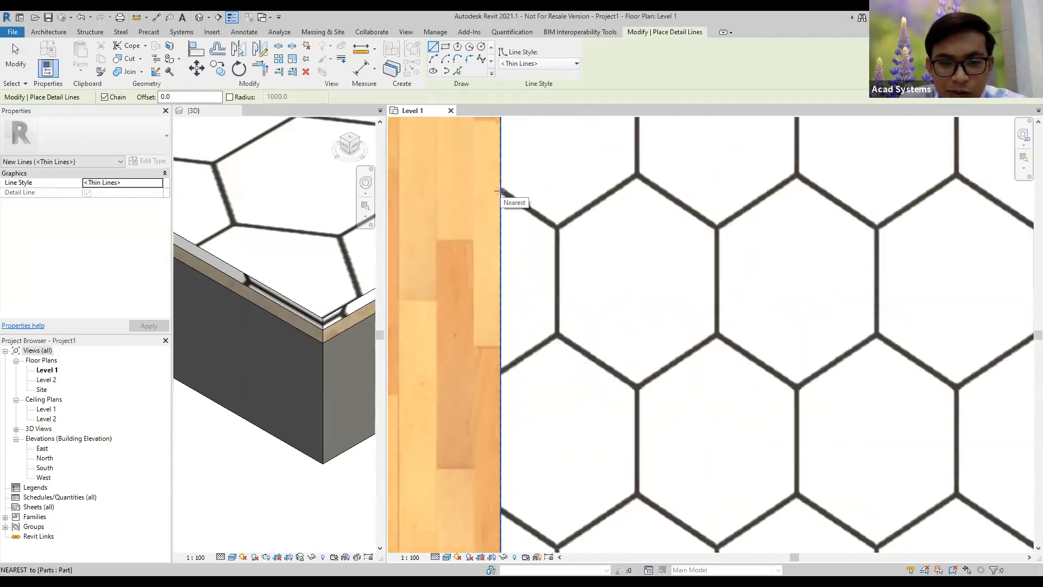
left_click(501, 191)
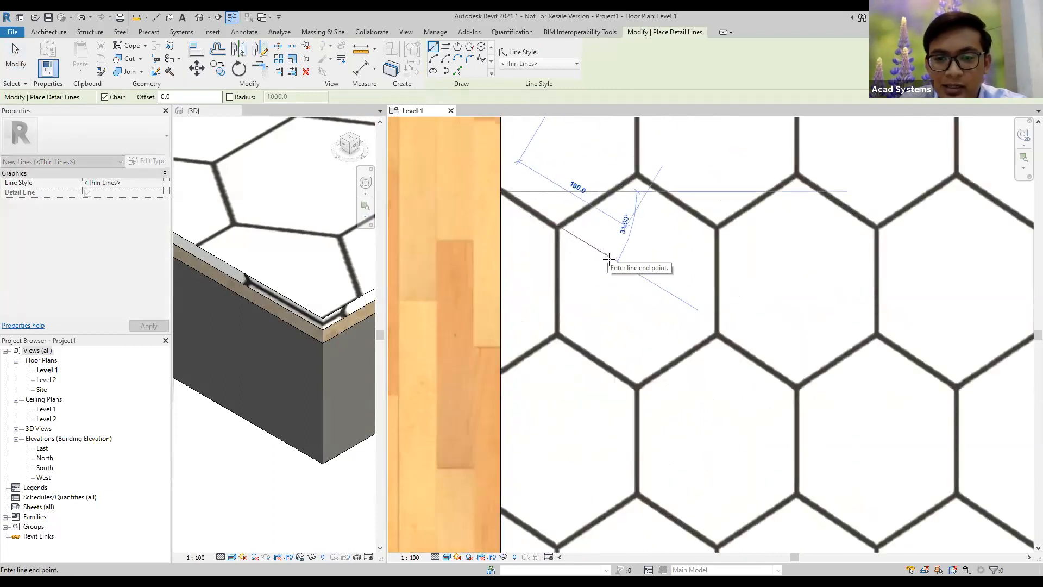
scroll(606, 261, "down", 1)
scroll(608, 262, "down", 3)
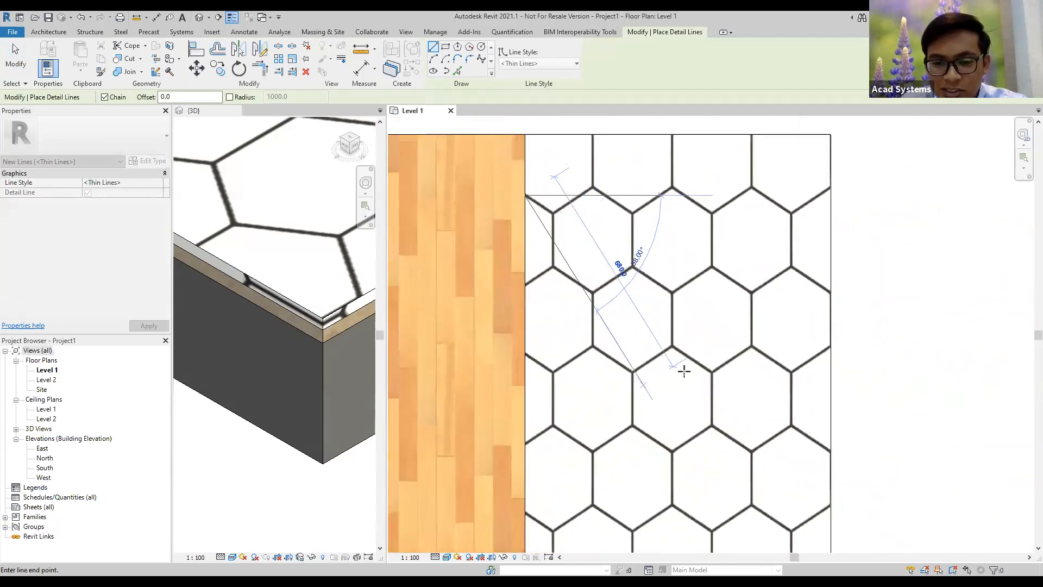
scroll(554, 213, "up", 4)
scroll(540, 207, "up", 2)
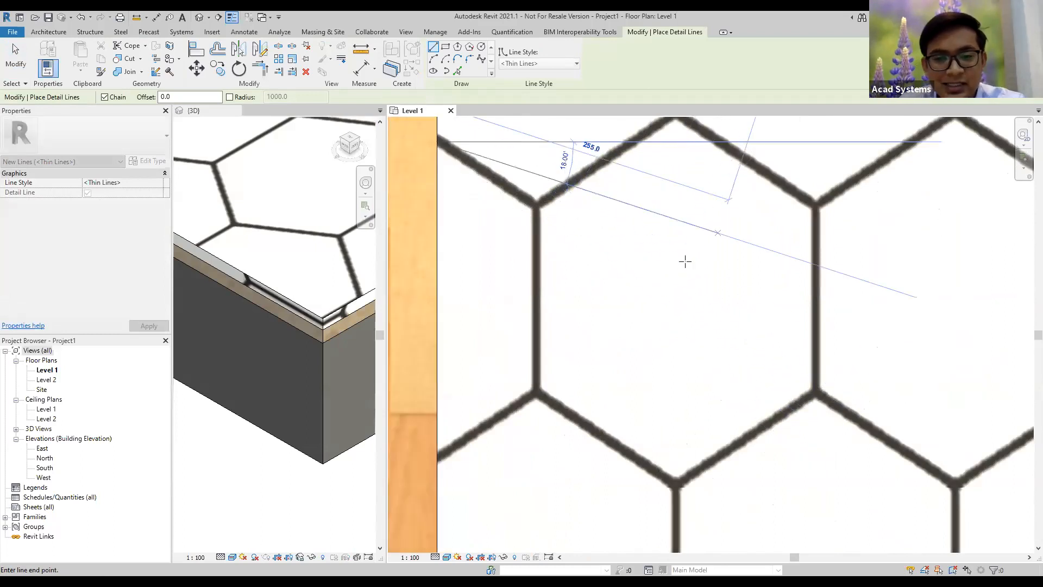
key("Escape")
Step: Trace the first two hexagon grout edges with chained detail lines, starting where the upper grout line meets the timber boundary and ending at the next peak
middle_click_drag(646, 256, 707, 316)
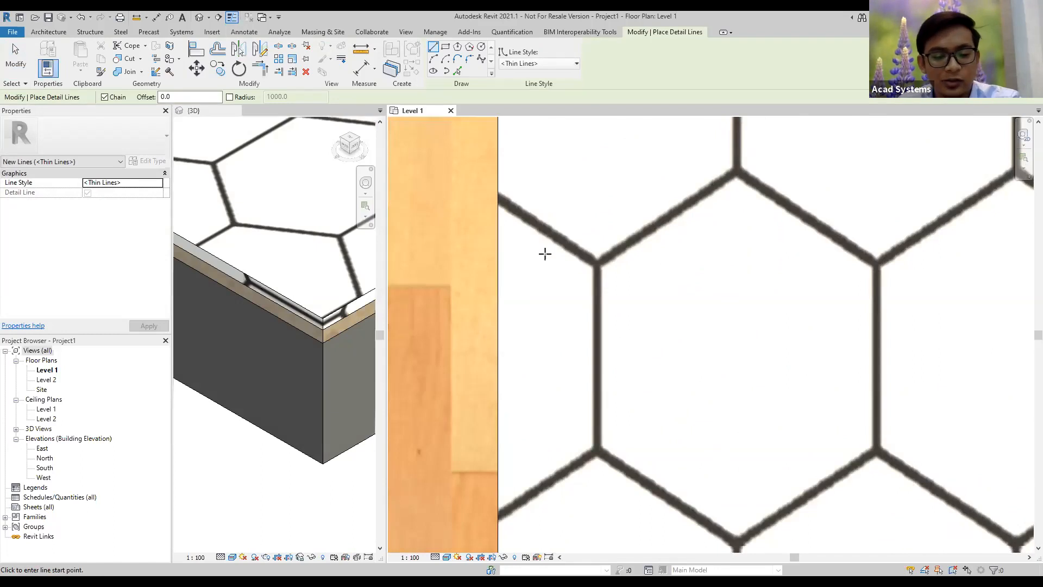
scroll(550, 252, "down", 1)
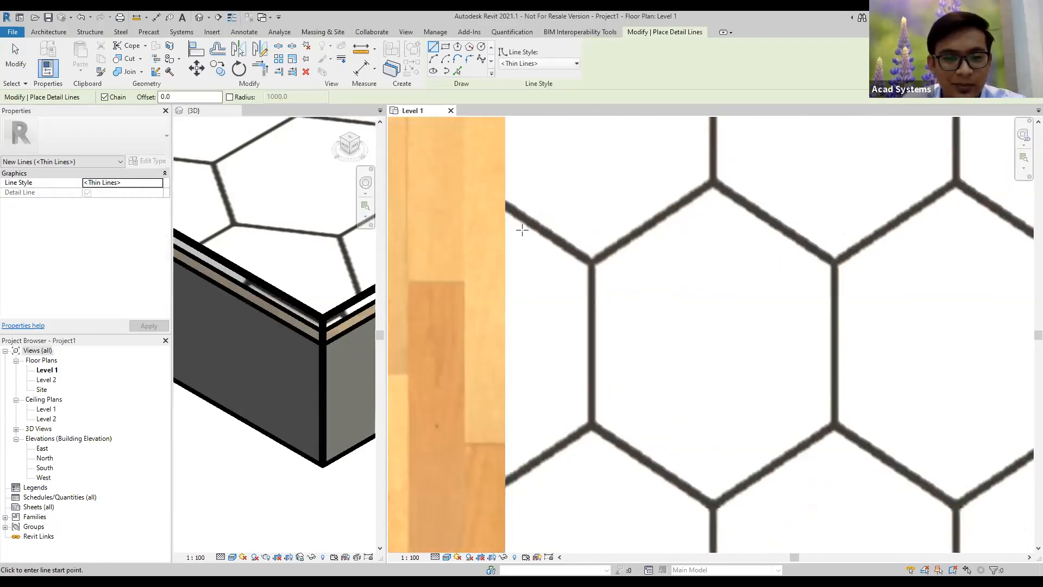
left_click(506, 207)
scroll(591, 264, "up", 1)
left_click(590, 264)
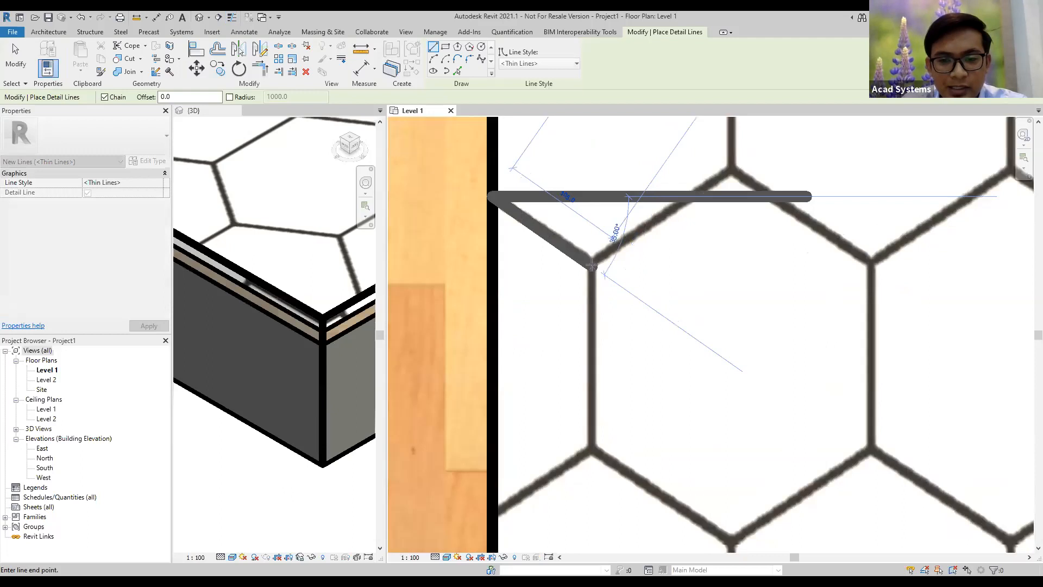
left_click(732, 170)
Step: Continue the detail line chain from the hexagon's peak down its sloping edge to the next grout corner, about 145 mm long
scroll(618, 214, "down", 2)
scroll(707, 239, "up", 3)
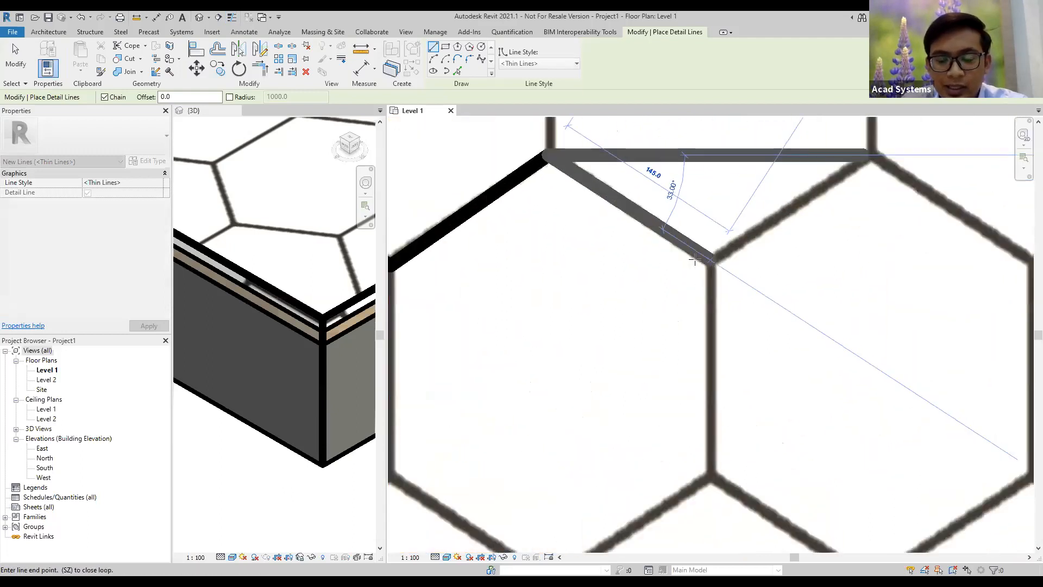
scroll(685, 261, "down", 1)
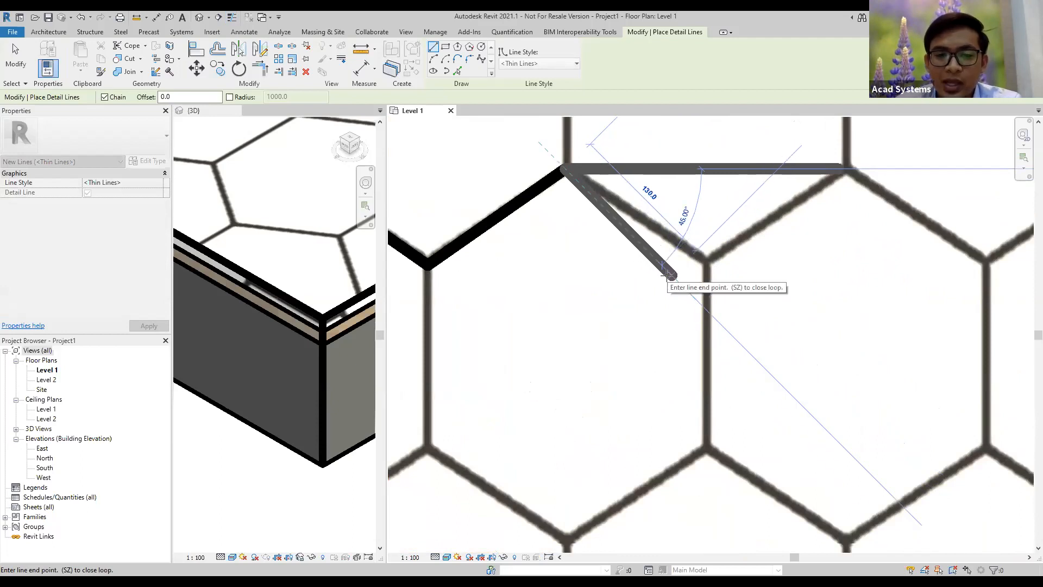
scroll(673, 279, "down", 5)
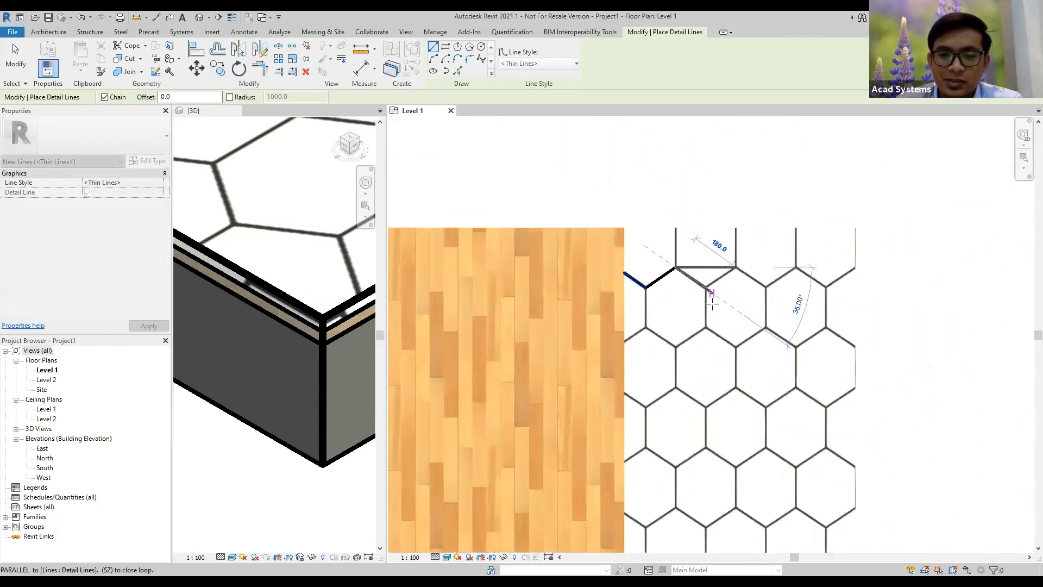
scroll(667, 253, "up", 1)
scroll(620, 182, "up", 4)
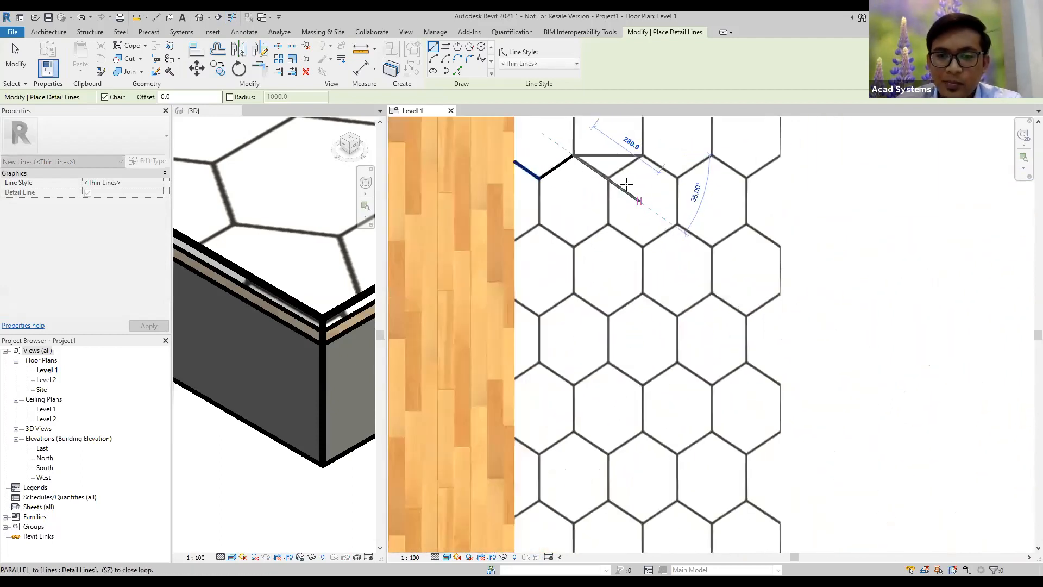
scroll(594, 171, "up", 5)
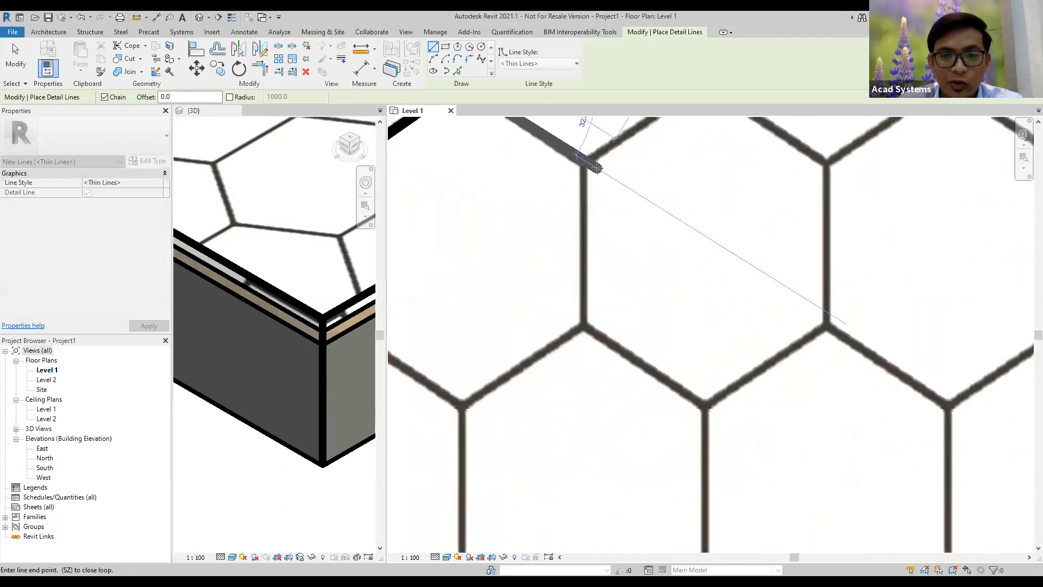
scroll(635, 333, "up", 4)
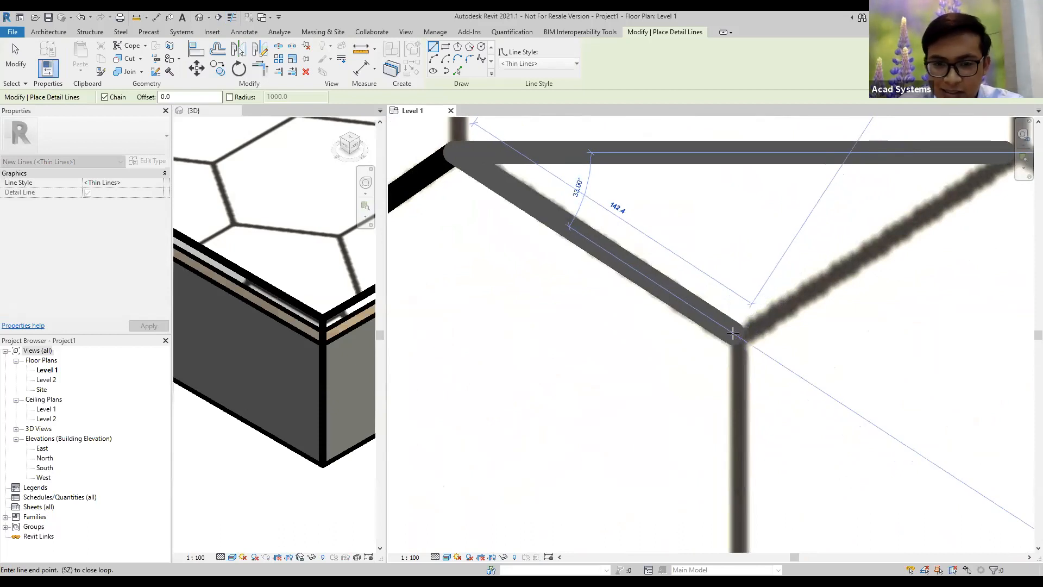
middle_click_drag(737, 340, 671, 326)
scroll(680, 327, "up", 2)
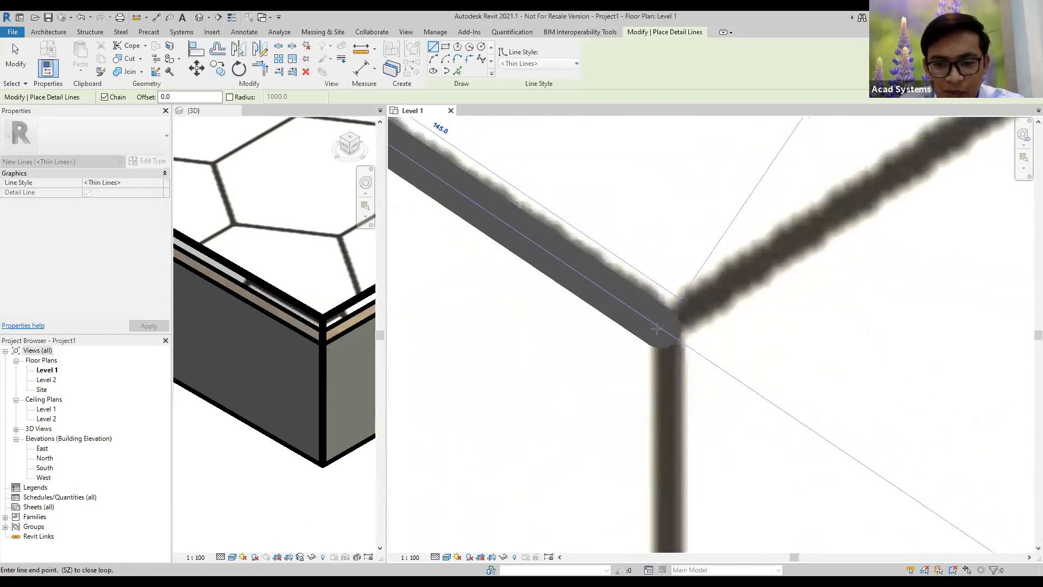
left_click(657, 329)
Step: Extend the detail line chain straight down the vertical hexagon edge, and along the following downward-sloping edge for about 145 mm
scroll(661, 326, "down", 4)
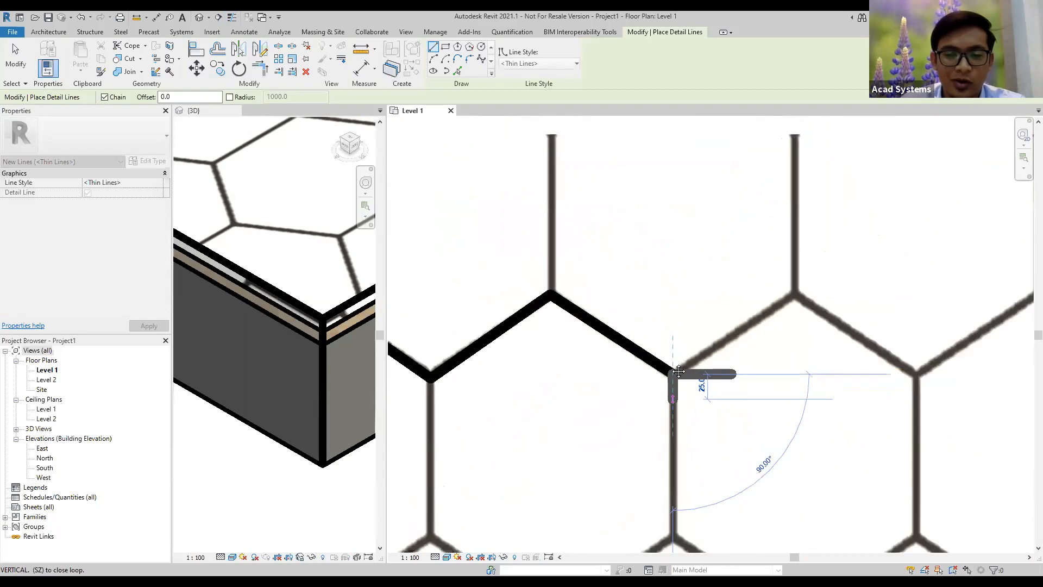
middle_click_drag(679, 371, 683, 213)
scroll(678, 368, "down", 1)
scroll(673, 376, "up", 3)
left_click(678, 343)
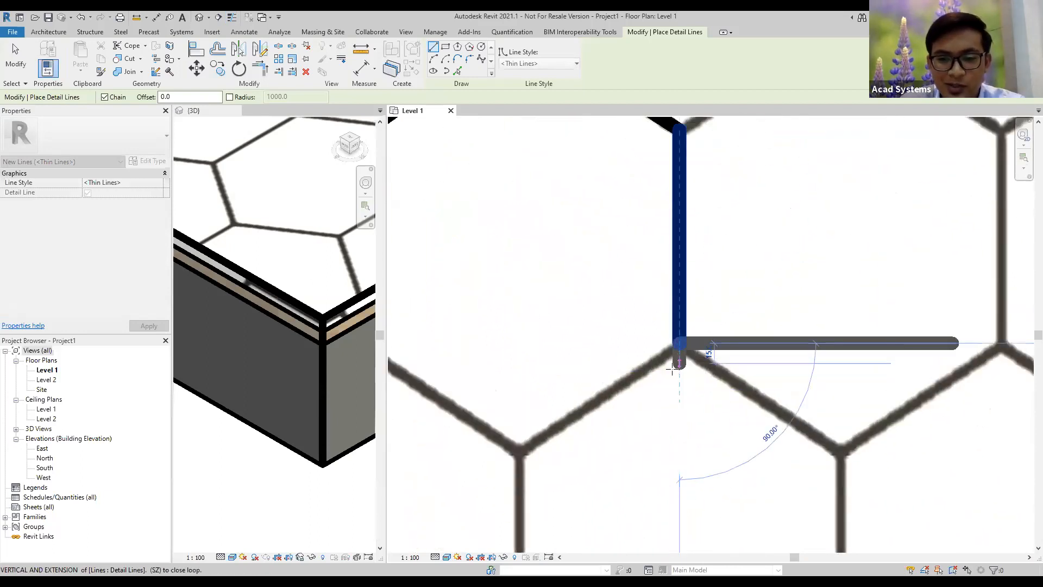
scroll(672, 370, "down", 5)
scroll(688, 429, "up", 5)
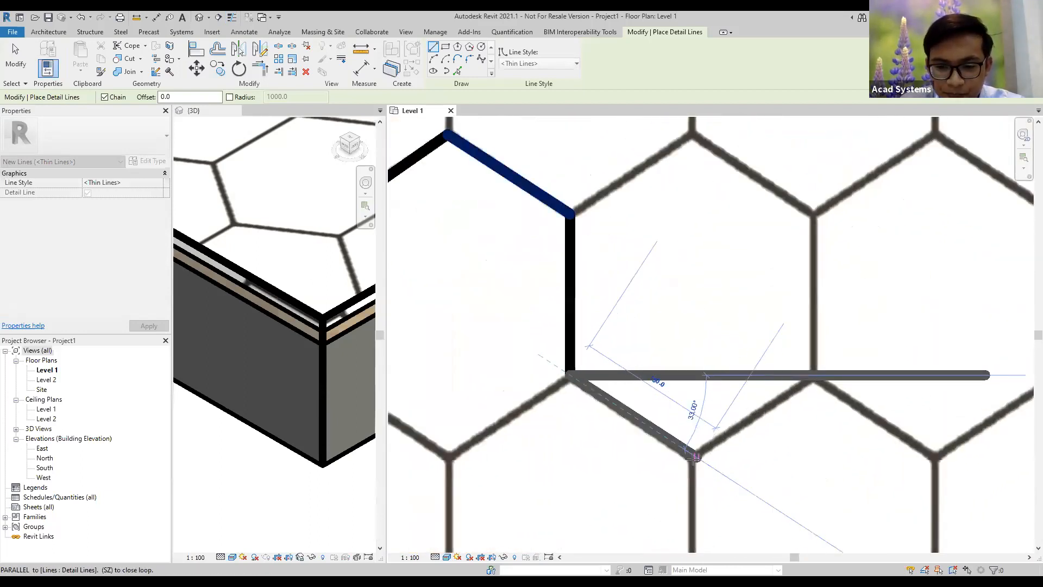
scroll(692, 460, "up", 4)
left_click(691, 459)
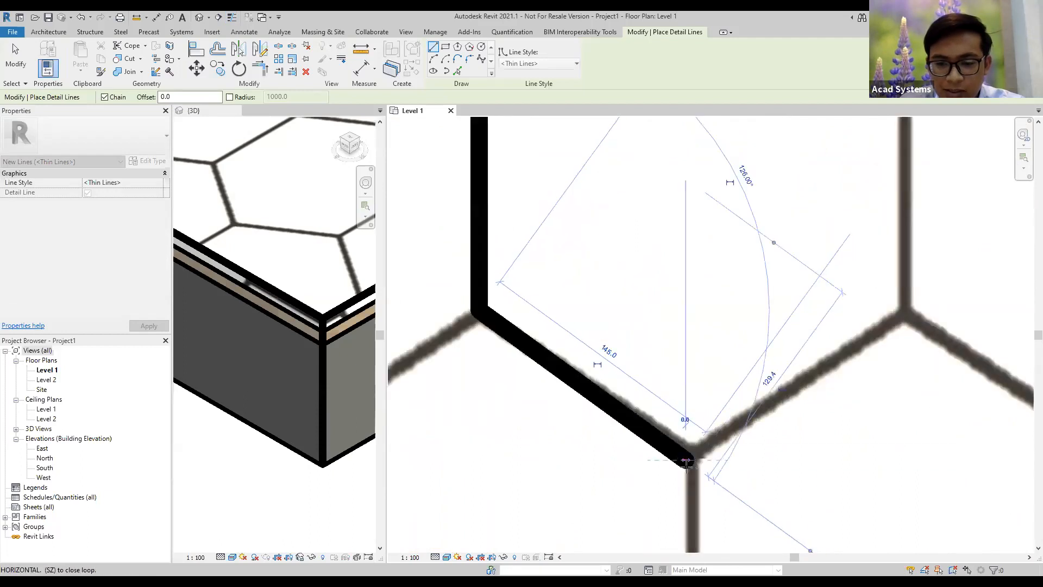
Step: Extend the detail line chain down a vertical grout edge about 155 mm, down-left along the sloping edge, and down the following vertical edge
middle_click_drag(686, 456, 588, 16)
scroll(564, 218, "down", 3)
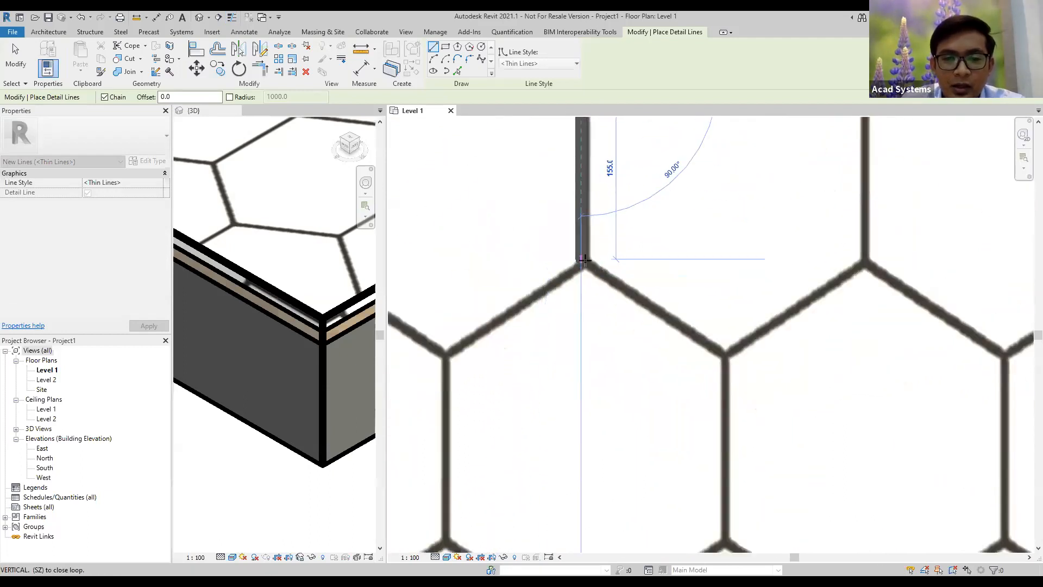
left_click(583, 259)
left_click(446, 356)
middle_click_drag(547, 370, 686, 287)
left_click(588, 460)
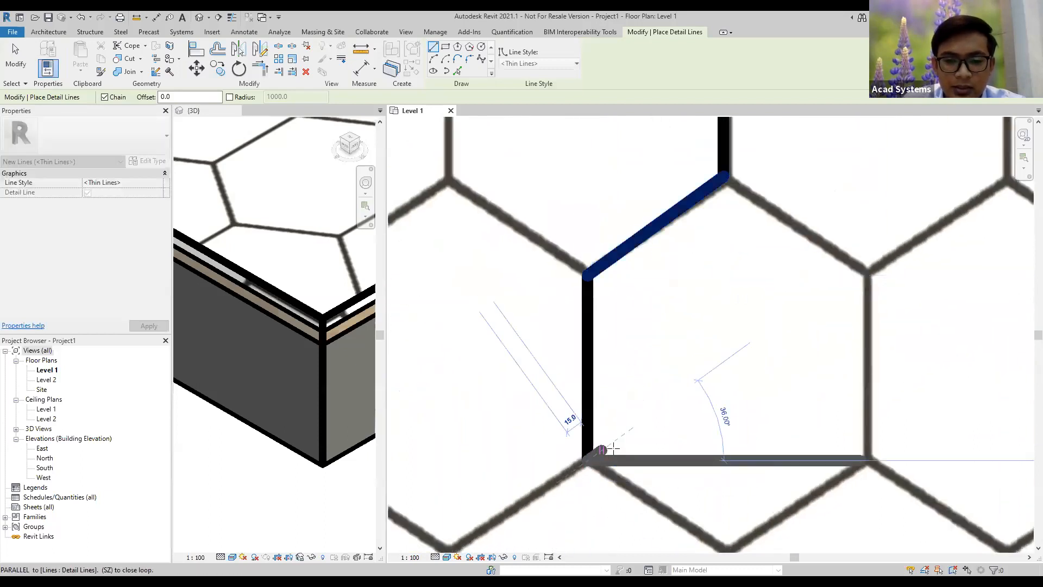
Step: Continue the detail line chain rightward in a zigzag over three sloping hexagon edges, down, up and down, about 145 to 150 mm each
scroll(612, 449, "down", 5)
scroll(659, 420, "up", 2)
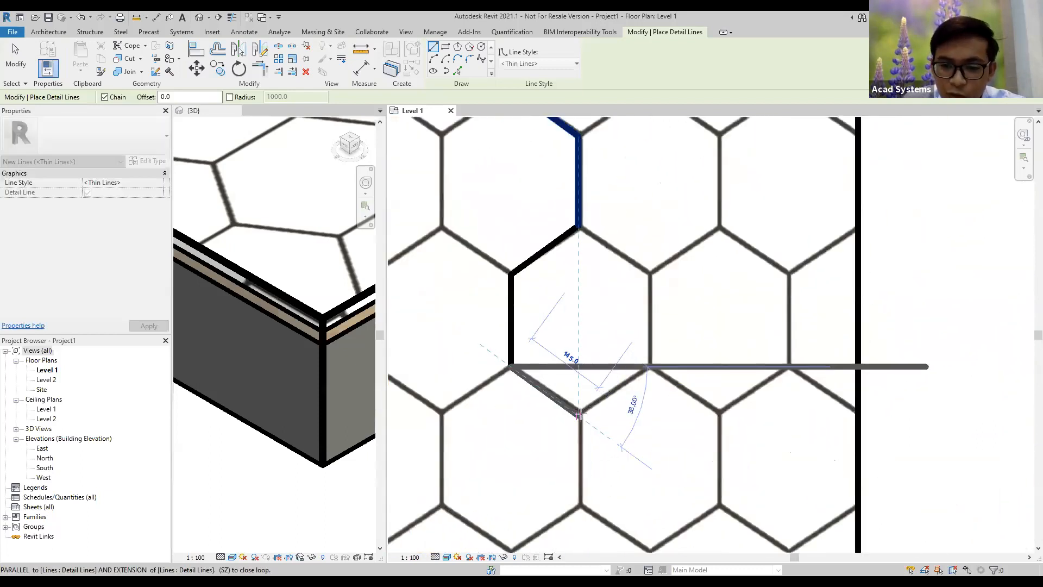
left_click(579, 414)
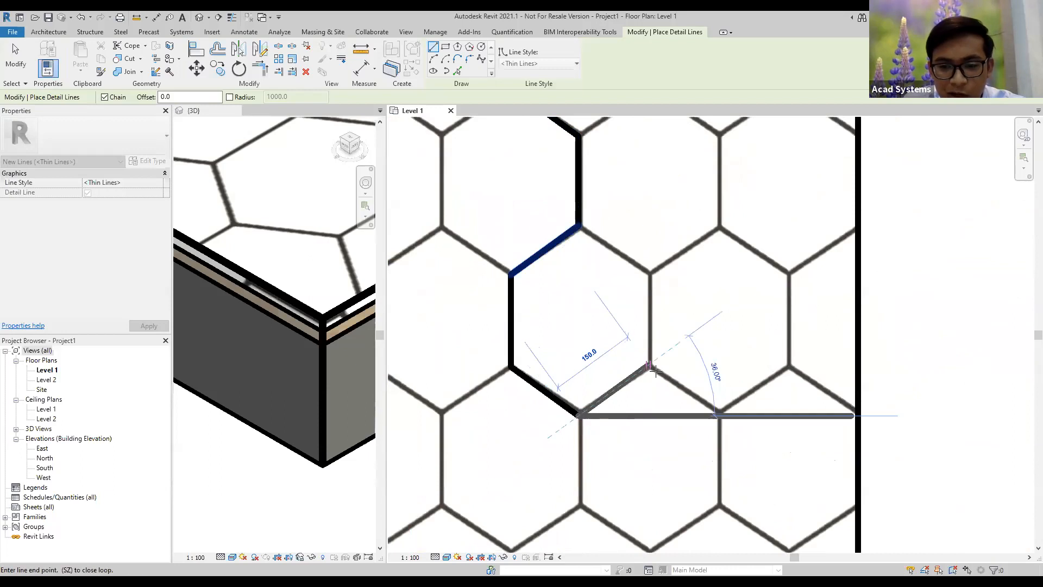
left_click(651, 366)
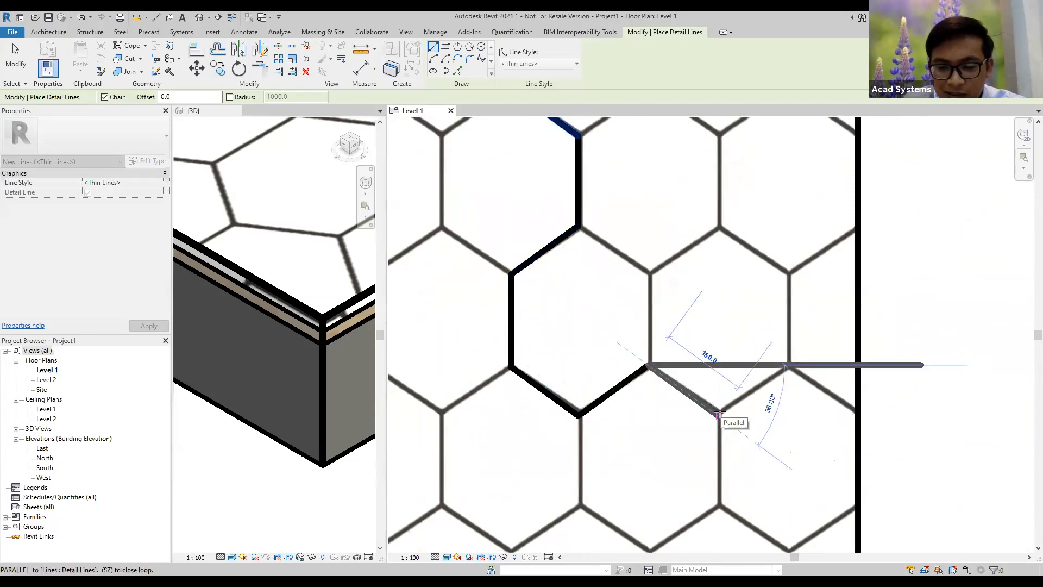
left_click(720, 413)
Step: Wrap the detail line chain around the hexagon's vertical right side, about 160 mm, and back along its two lower sloping sides
scroll(727, 433, "up", 3)
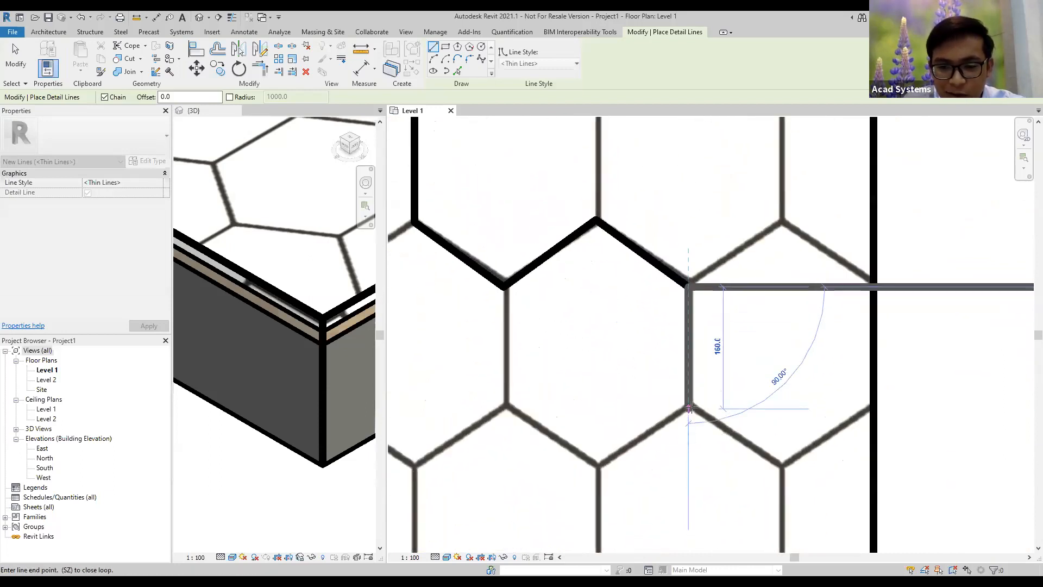
left_click(689, 407)
left_click(598, 463)
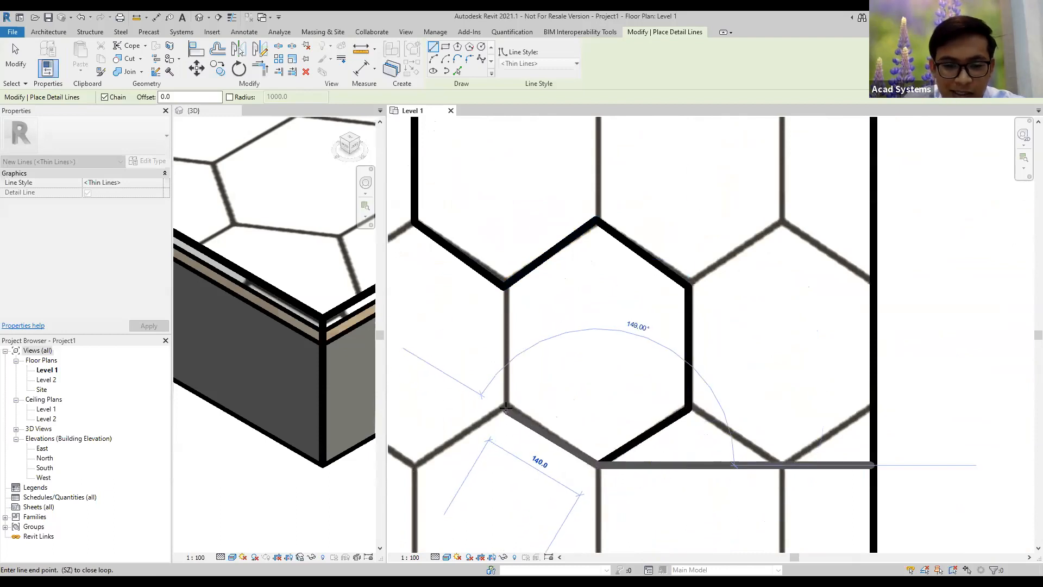
left_click(505, 409)
Step: Extend the detail line chain down-left along the next sloping grout edge for about 153 mm and straight down the vertical edge below it
scroll(597, 369, "down", 3)
scroll(560, 380, "up", 3)
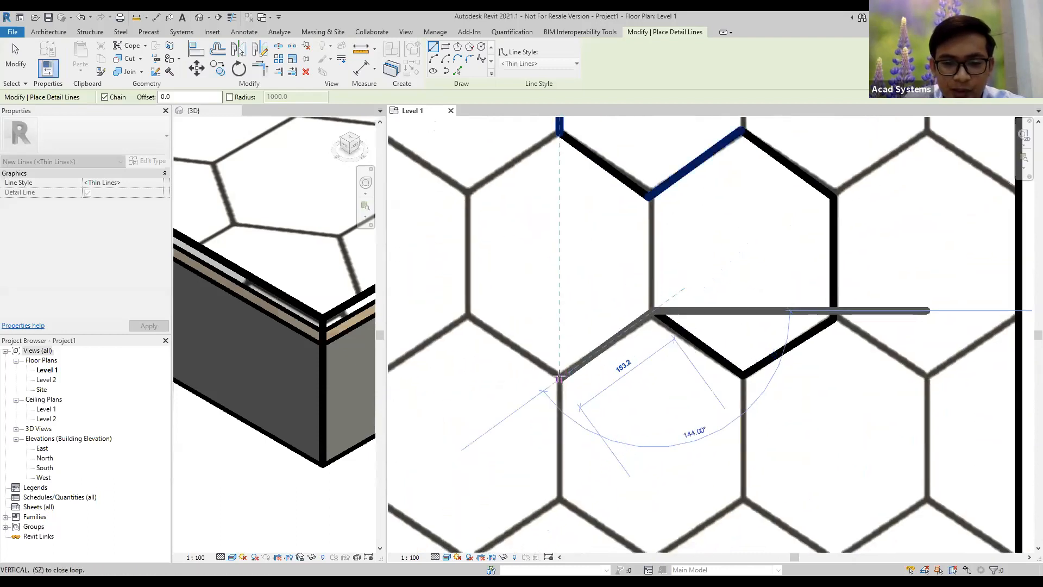
left_click(560, 375)
left_click(559, 497)
Step: Continue the detail line chain down-right about 140 mm, down the vertical grout edge, and down-left along the next sloping edge
scroll(562, 494, "down", 2)
scroll(552, 273, "down", 3)
scroll(562, 329, "up", 3)
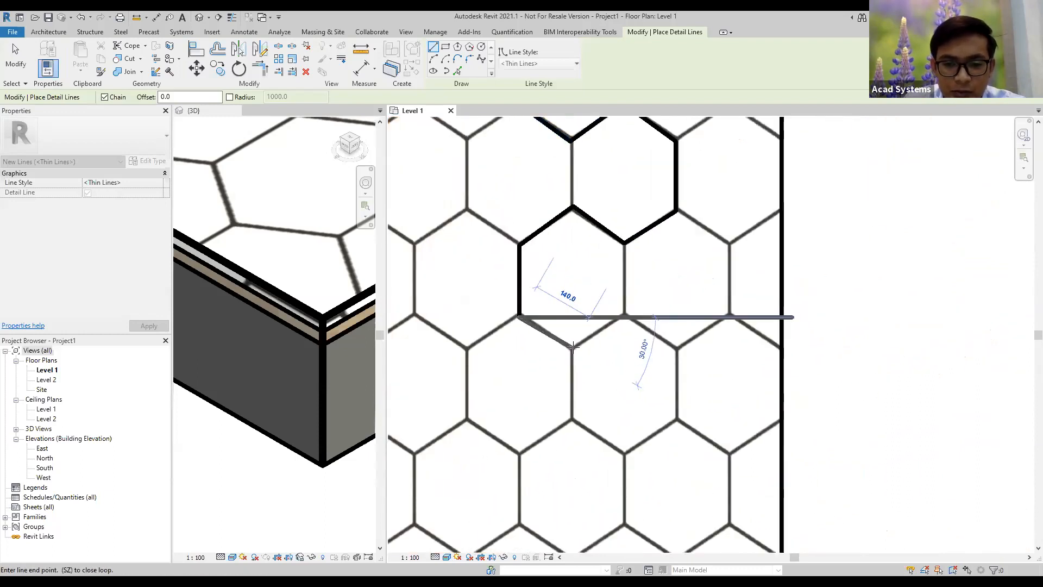
left_click(572, 347)
left_click(572, 418)
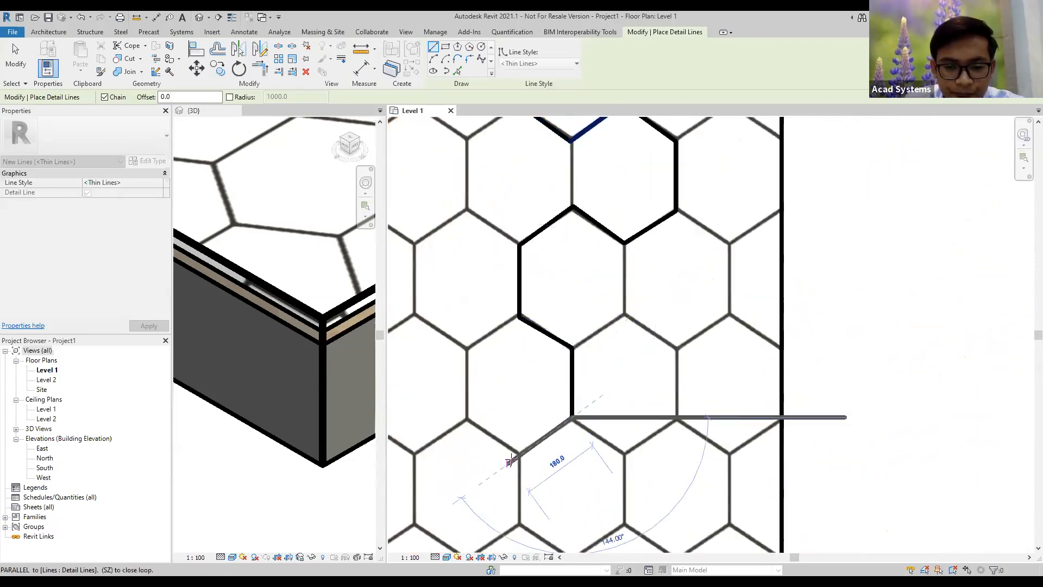
left_click(520, 453)
Step: Finish the detail line chain down a vertical edge, down-left about 140 mm, and straight down about 74.5 mm to the part's lower boundary
scroll(525, 456, "down", 2)
scroll(523, 421, "up", 2)
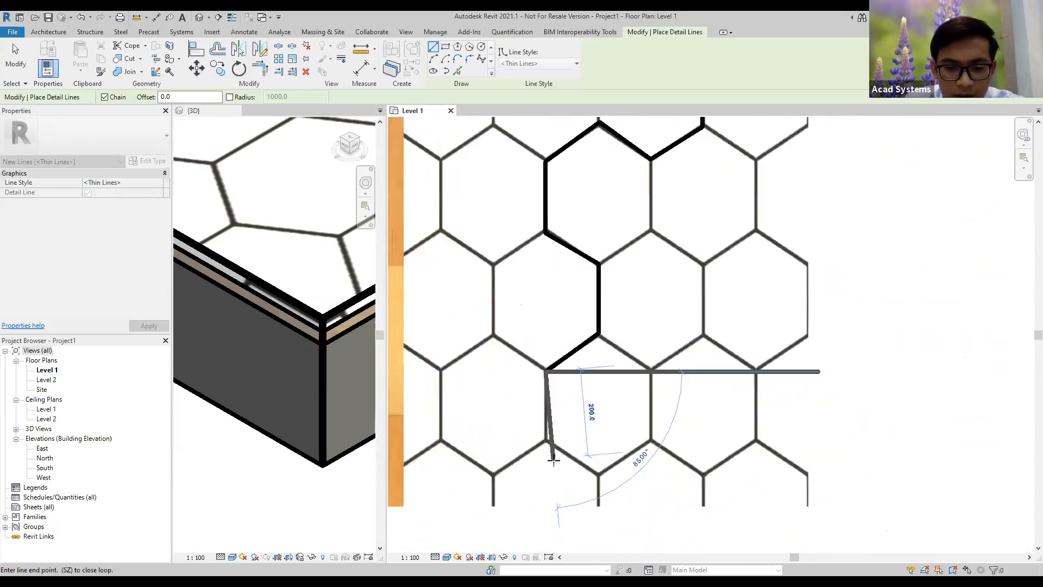
left_click(506, 466)
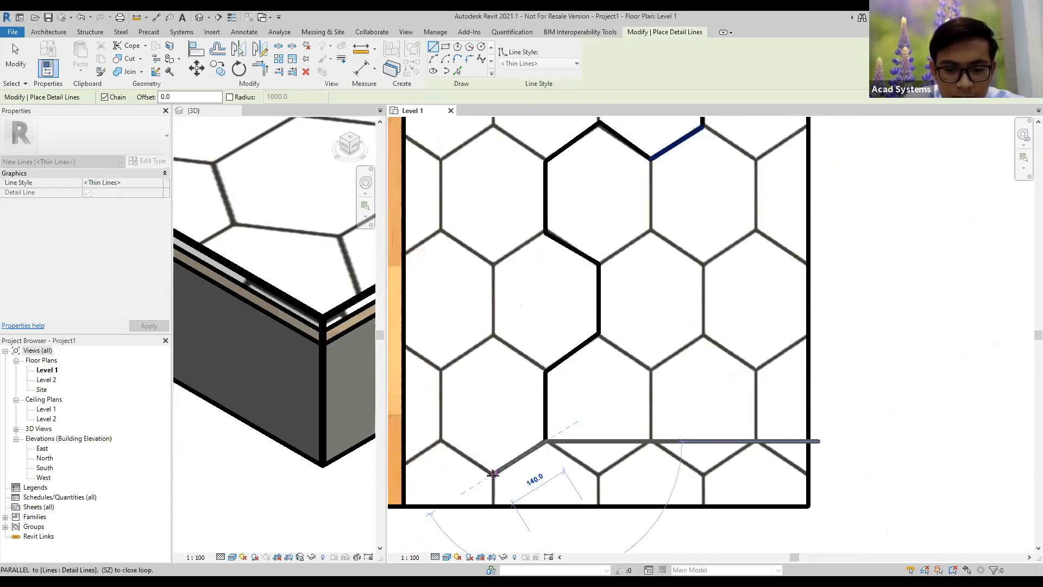
left_click(493, 473)
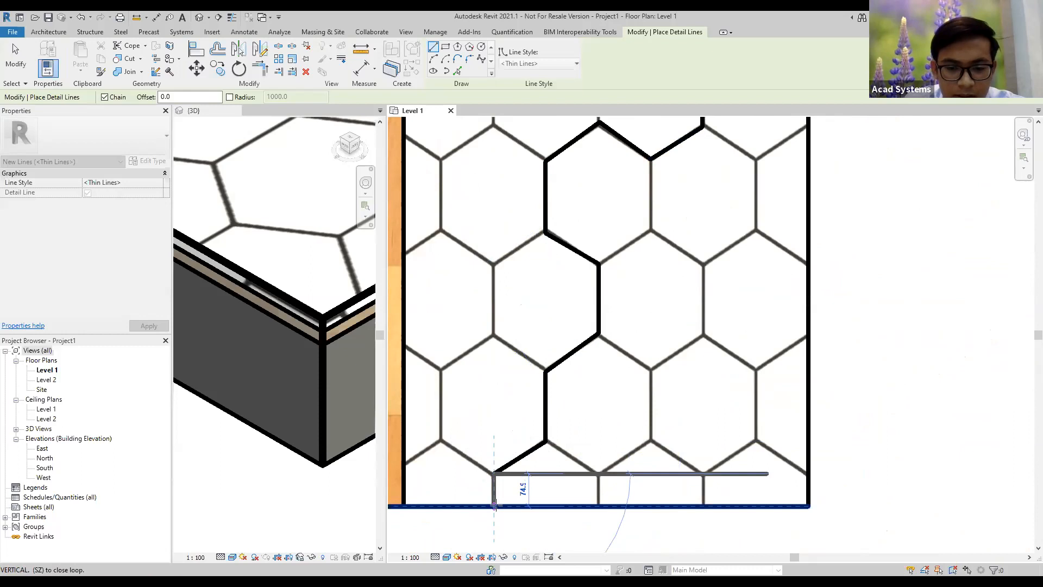
scroll(559, 401, "down", 5)
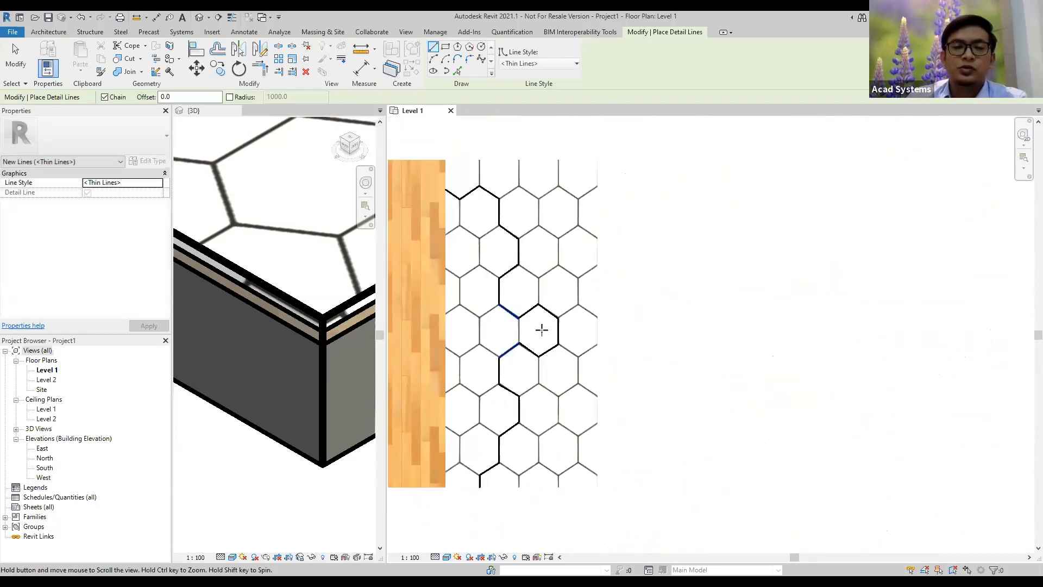
scroll(542, 330, "down", 3)
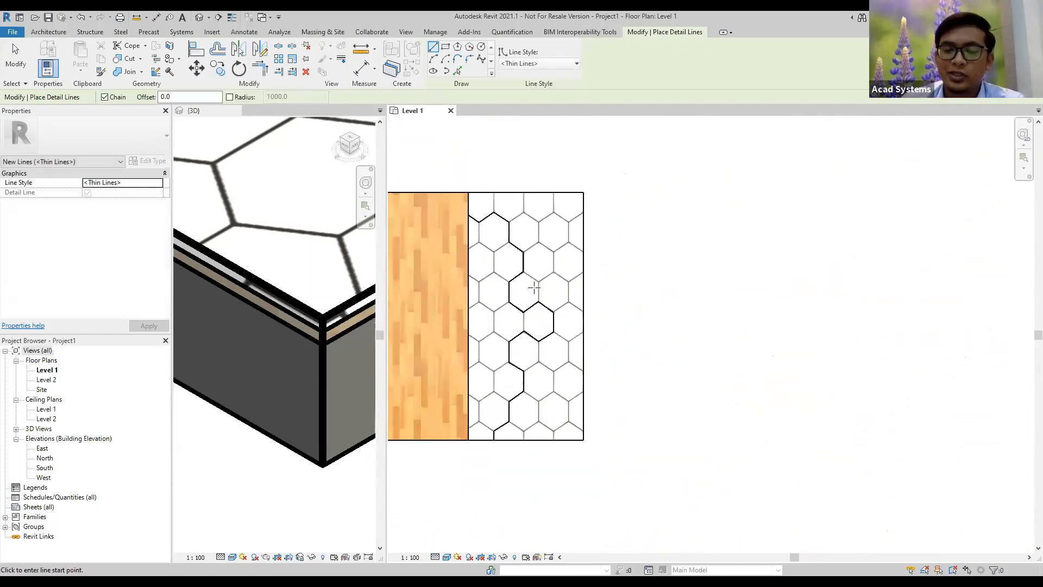
Step: Trace a separate closed hexagon with detail lines around one whole tile near the part's upper-right corner, with vertical sides about 165 mm long
scroll(520, 261, "up", 3)
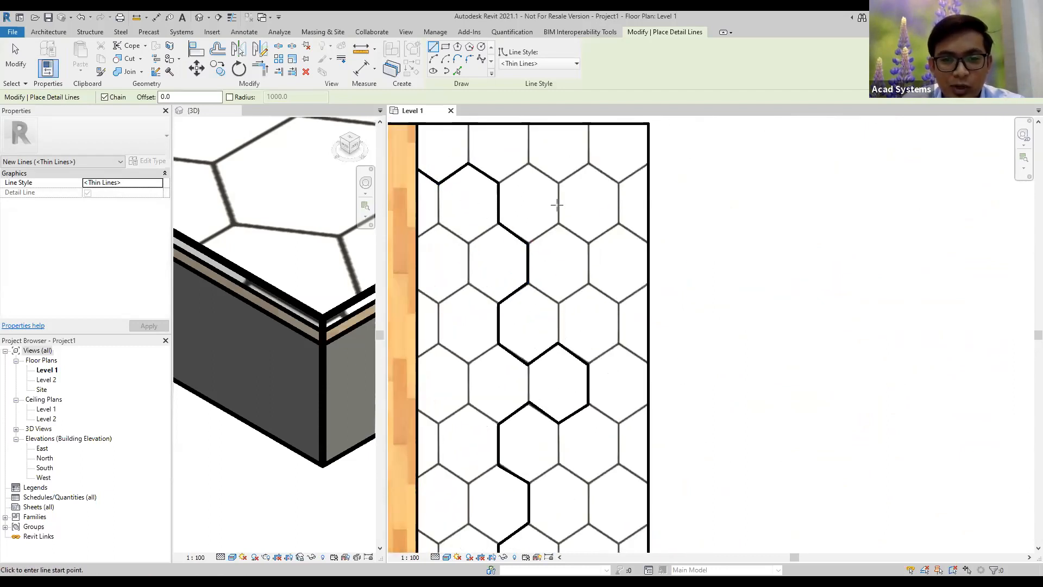
scroll(566, 194, "up", 5)
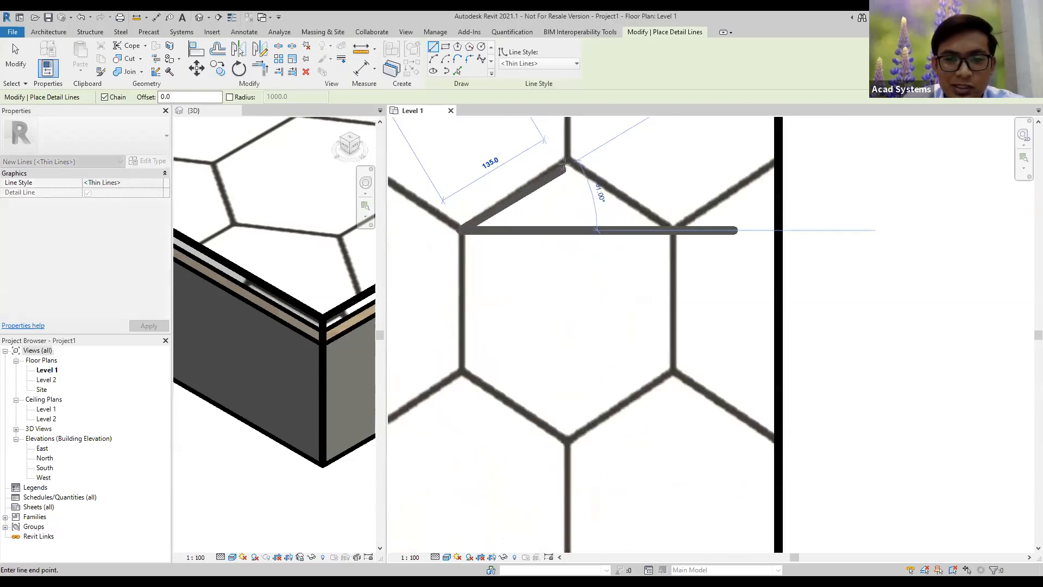
left_click(566, 160)
left_click(672, 230)
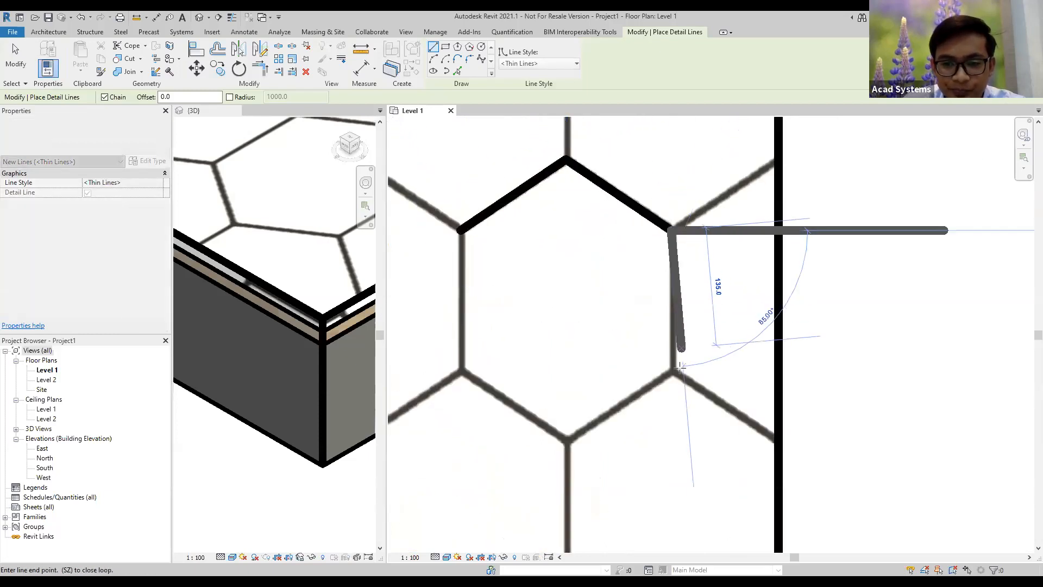
left_click(672, 373)
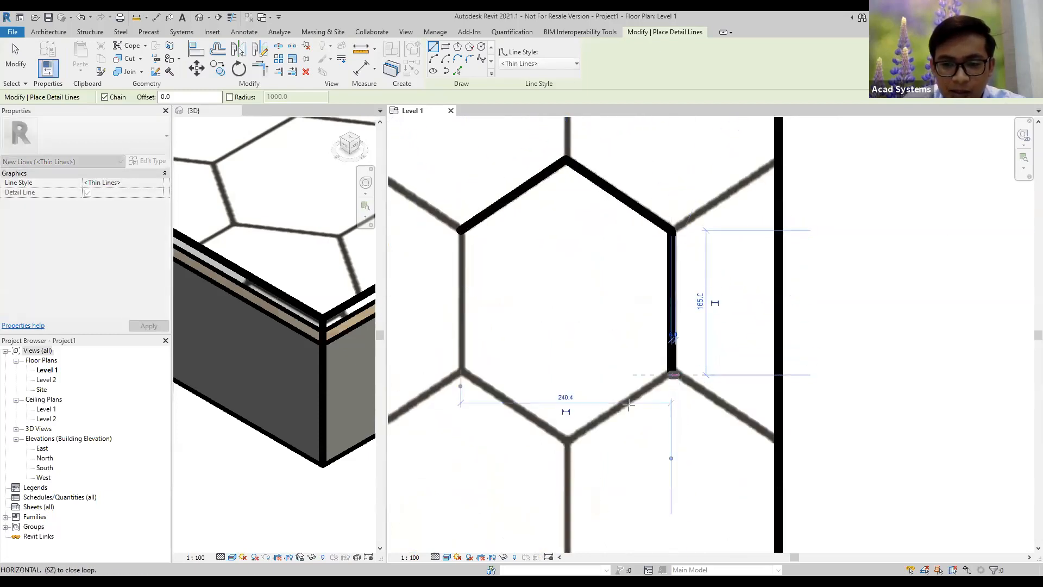
left_click(568, 442)
left_click(461, 371)
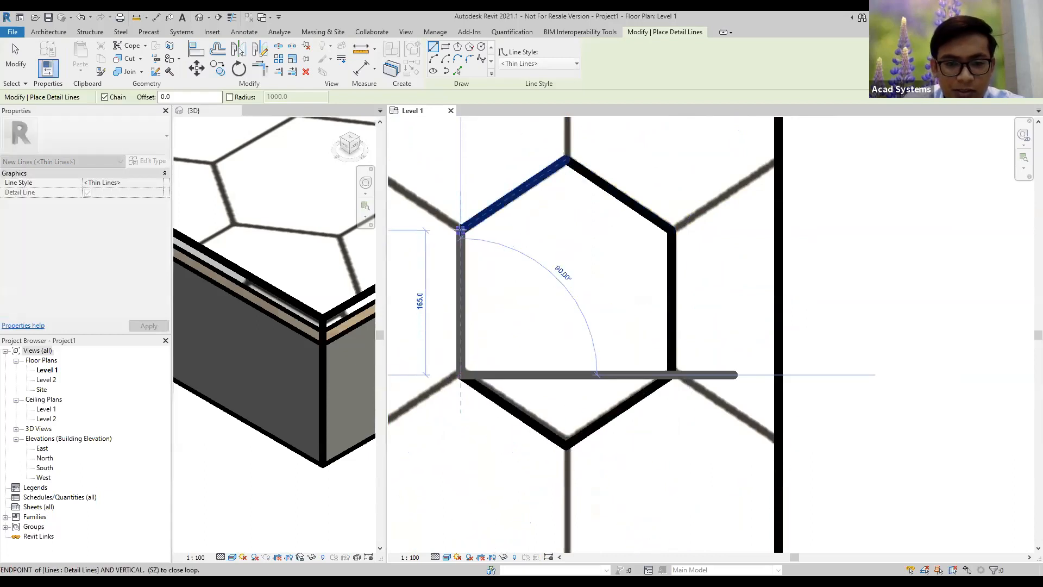
scroll(565, 294, "down", 5)
middle_click_drag(559, 257, 555, 168)
key("Escape")
Step: Draw the left vertical side of a hexagon near the part's lower-right corner and stretch its upper end to the grout corner, about 165 mm long
middle_click_drag(546, 407, 525, 342)
left_click(516, 408)
scroll(519, 402, "up", 3)
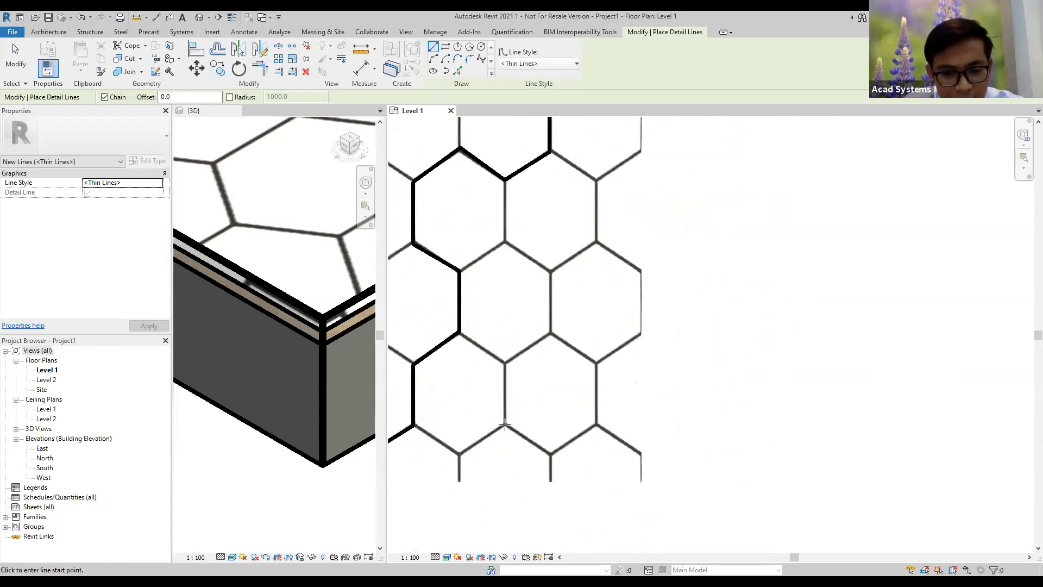
left_click(503, 362)
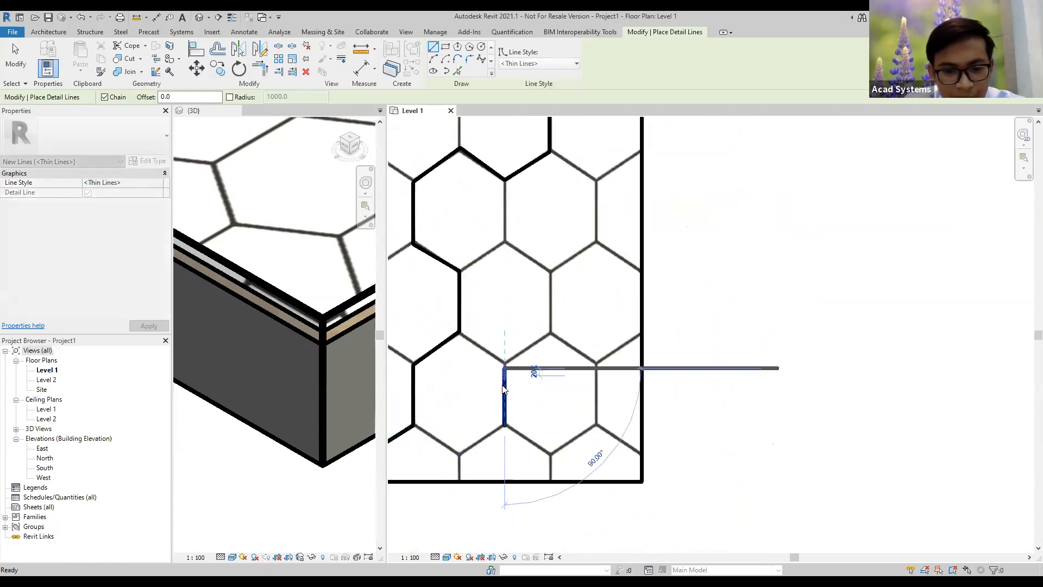
key("Escape")
scroll(505, 365, "up", 3)
key("Escape")
left_click(505, 372)
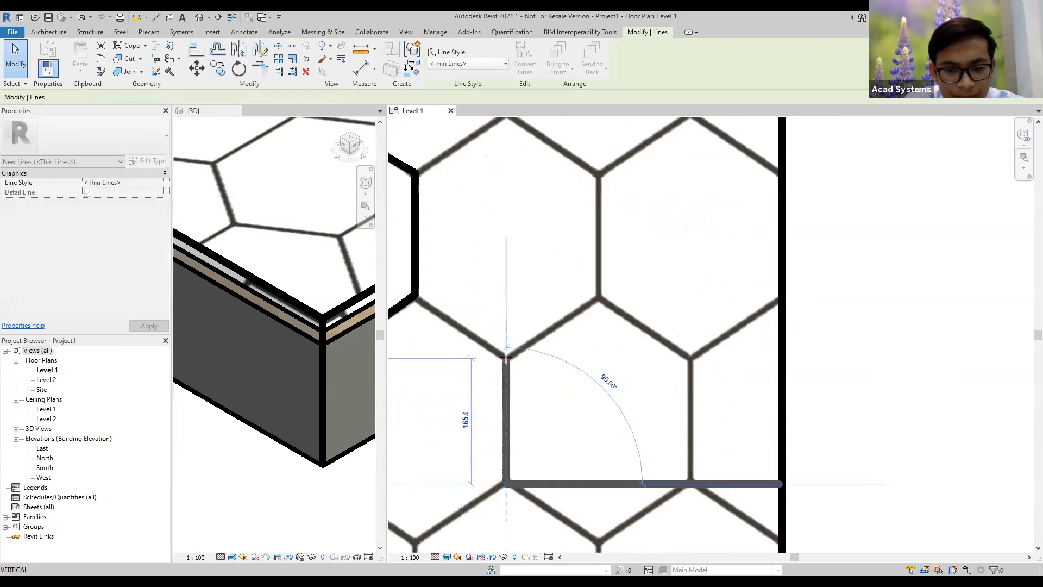
key("Escape")
Step: Restart the detail lines and trace the lower-right hexagon's two upper sloping sides from the vertical side's upper end, about 145 mm for the first
key("l")
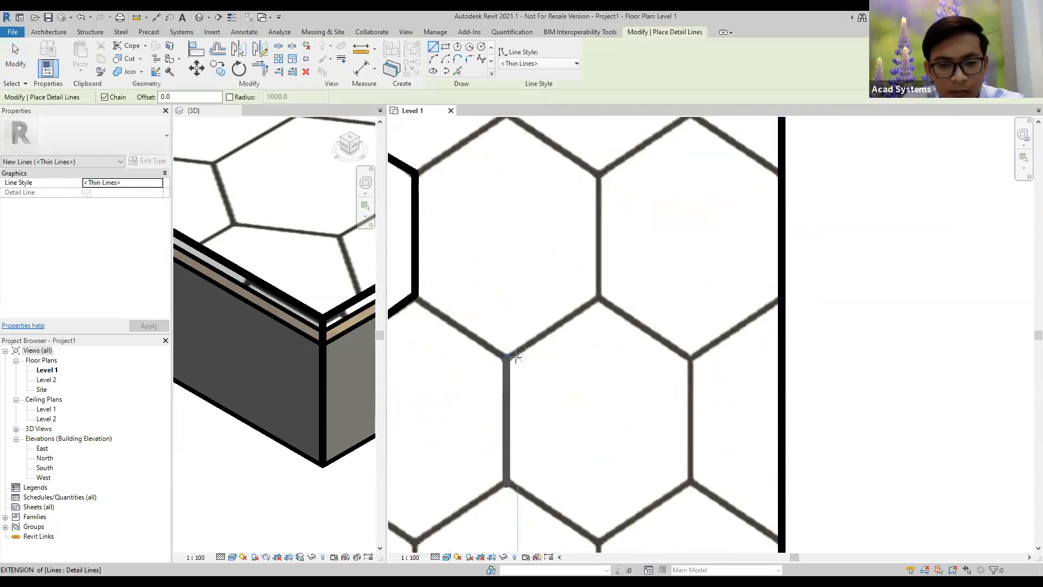
left_click(506, 358)
left_click(598, 296)
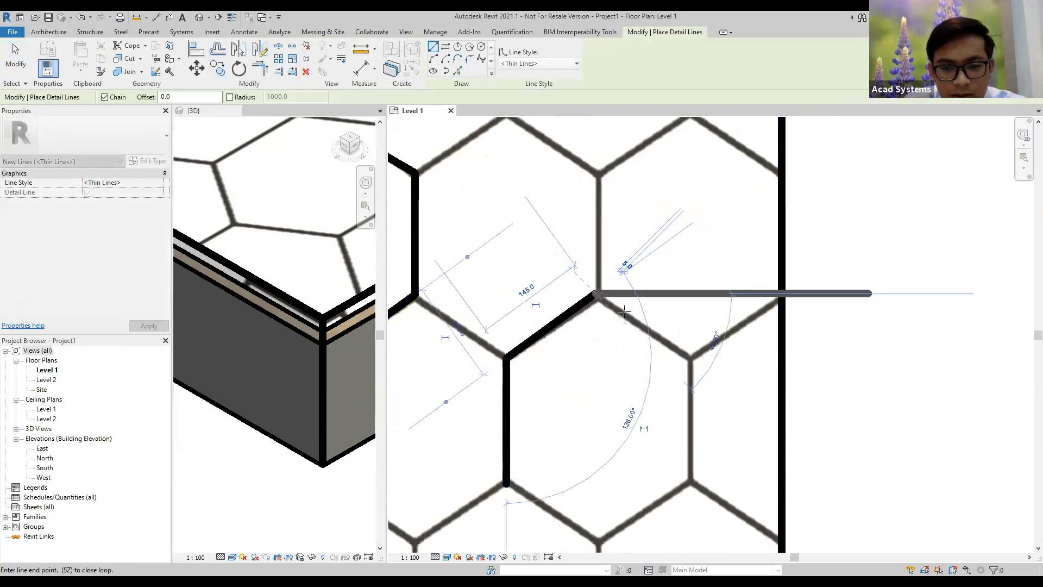
left_click(691, 358)
scroll(701, 422, "down", 3)
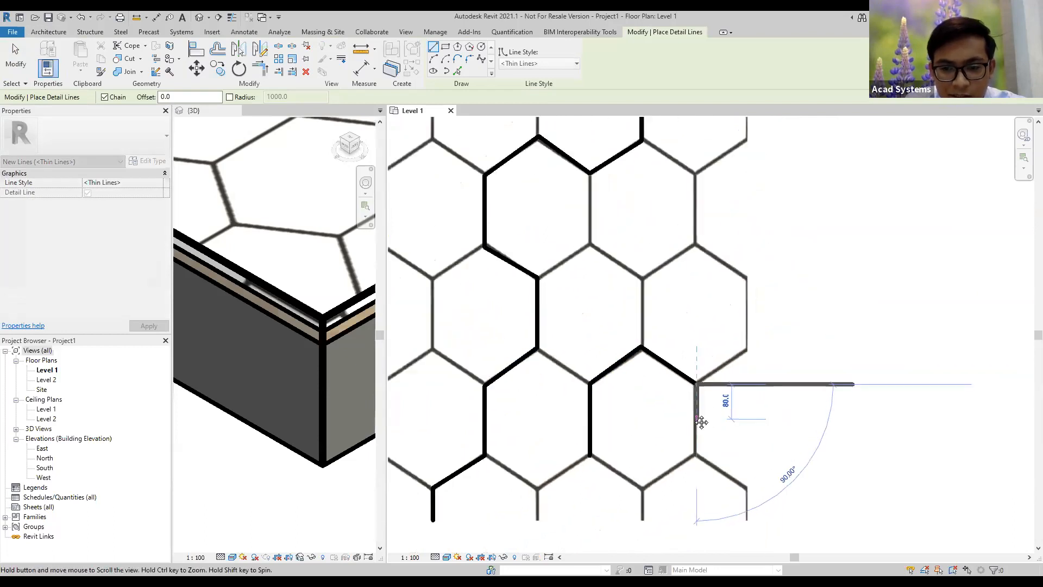
Step: Close the lower-right hexagon with its right vertical side, about 160 mm, and its two lower sloping sides, and finish placing detail lines
scroll(656, 378, "up", 4)
left_click(656, 378)
scroll(656, 379, "up", 2)
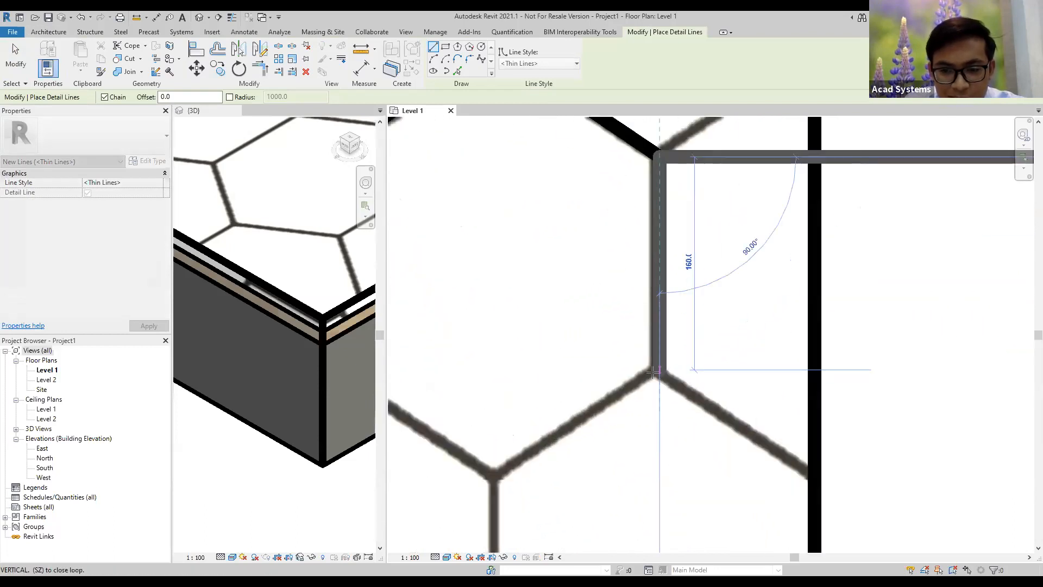
left_click(494, 475)
scroll(485, 429, "down", 2)
middle_click_drag(484, 429, 601, 466)
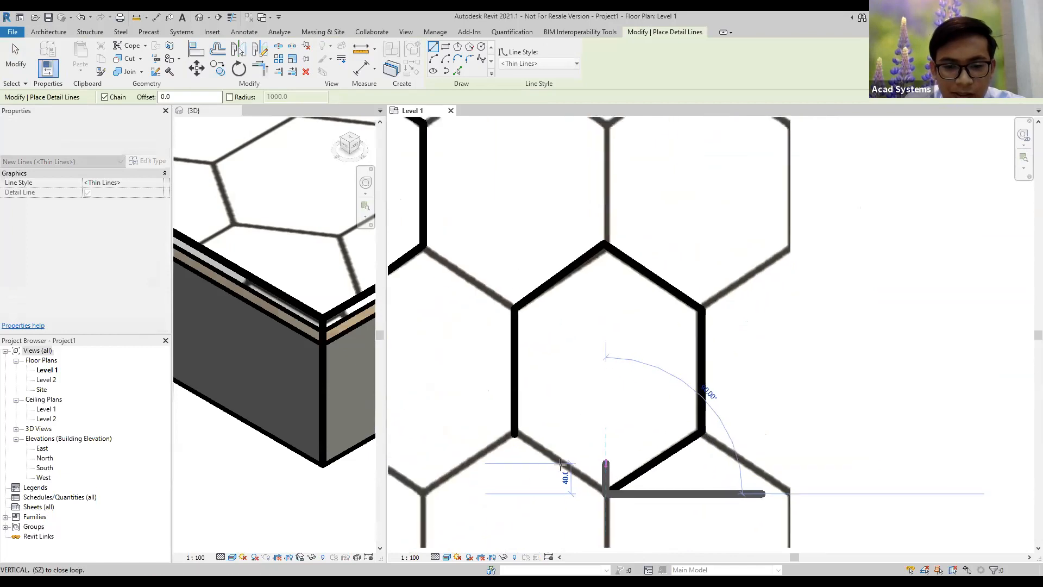
left_click(515, 432)
scroll(552, 424, "down", 8)
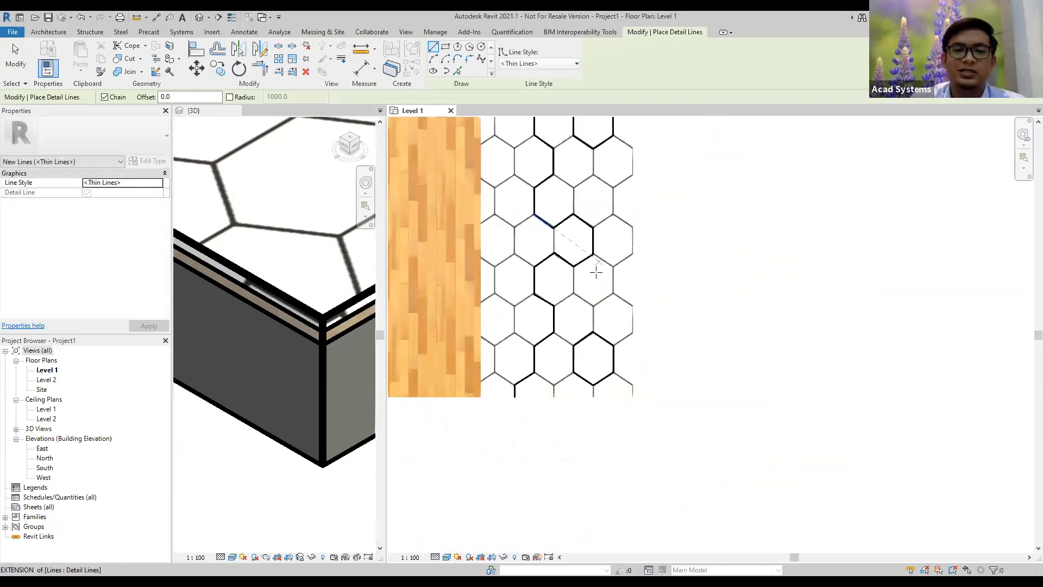
key("Escape")
key("Escape")
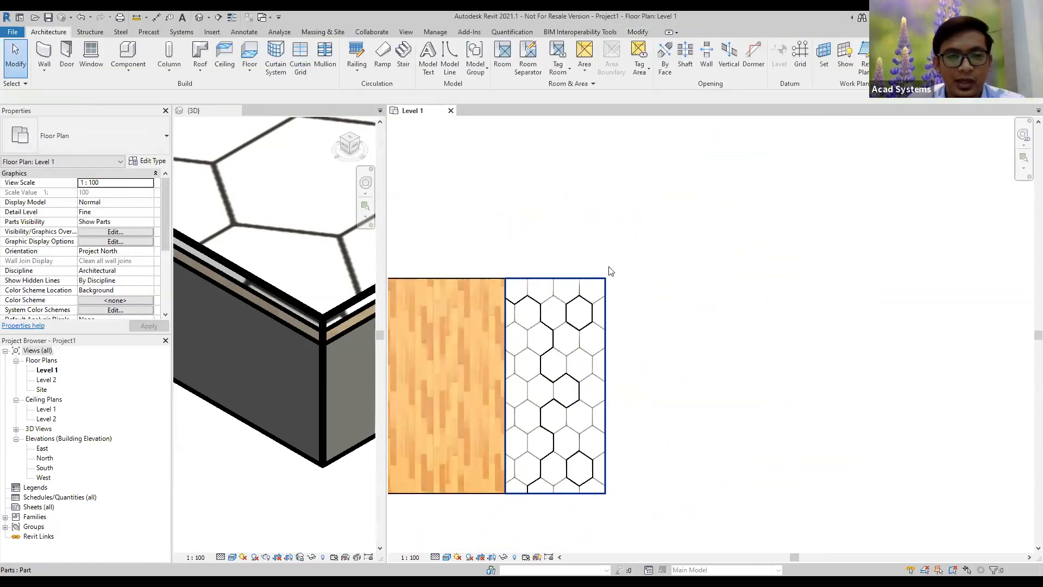
middle_click_drag(582, 252, 639, 190)
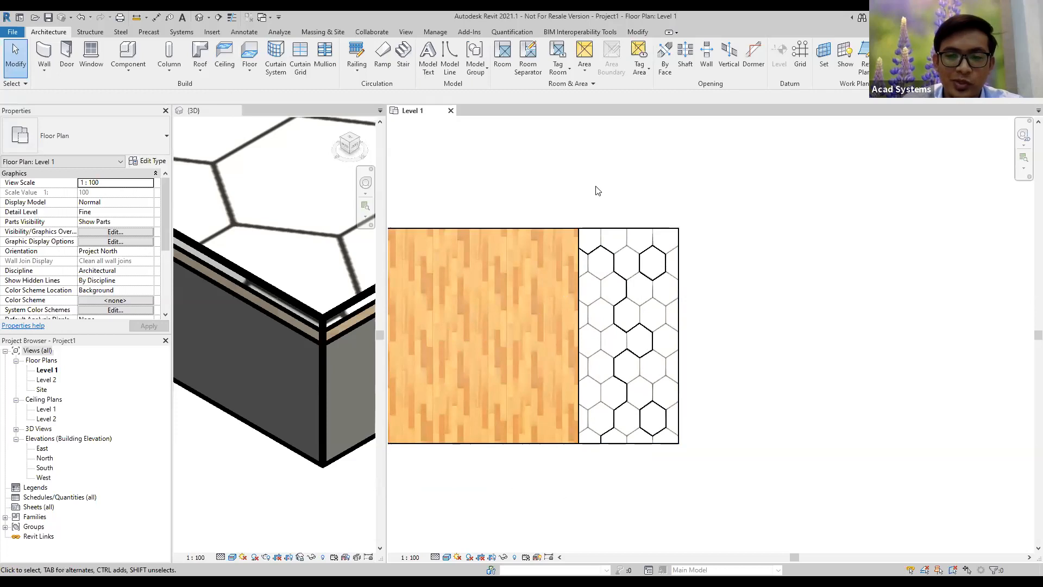
Step: Select the hexagon-tiled part and open its division sketch for editing
left_click(666, 234)
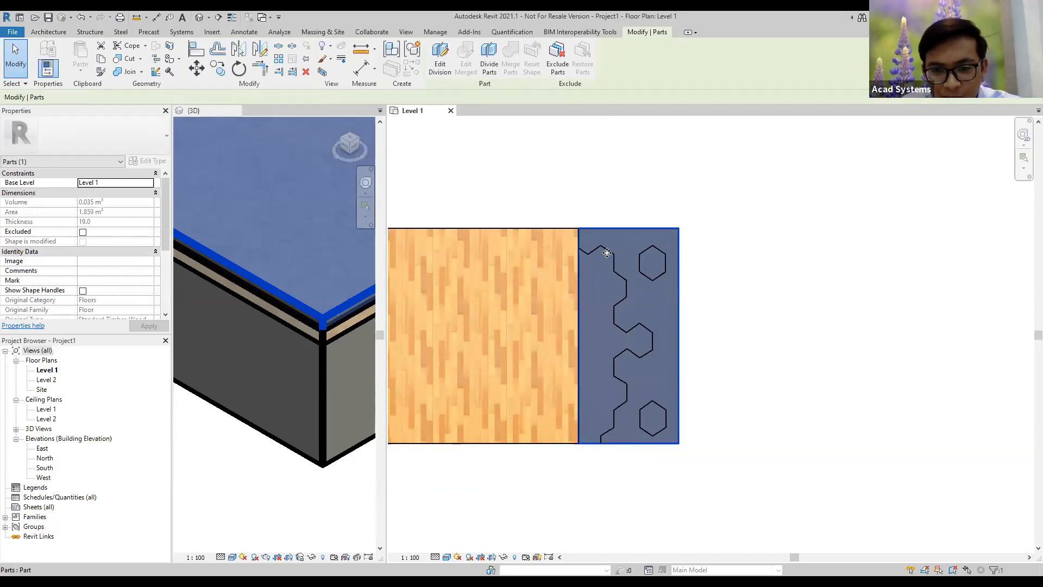
left_click(440, 65)
scroll(632, 199, "up", 2)
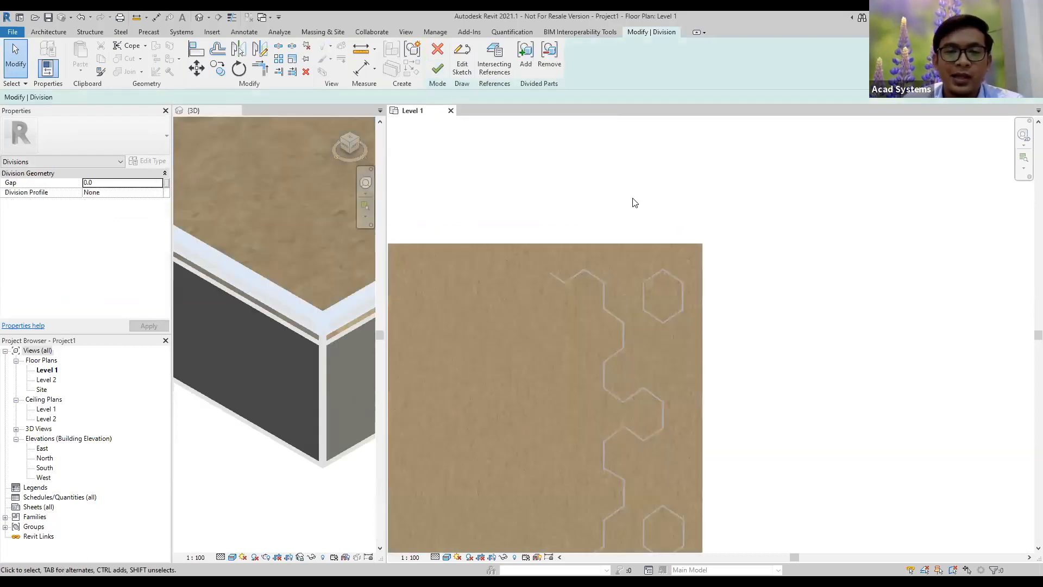
middle_click_drag(622, 194, 611, 132)
left_click(460, 63)
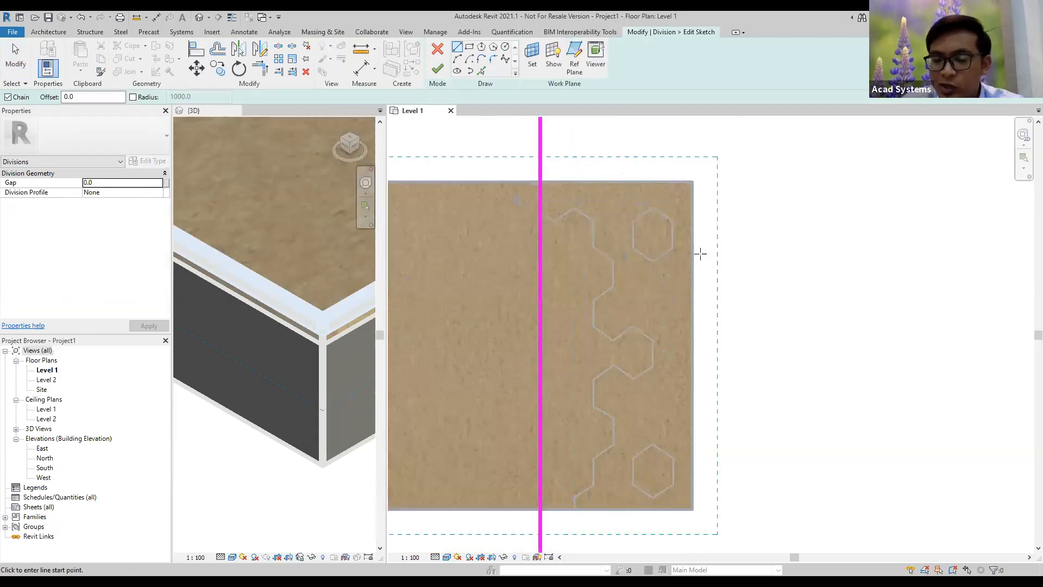
scroll(556, 195, "up", 1)
scroll(522, 162, "down", 2)
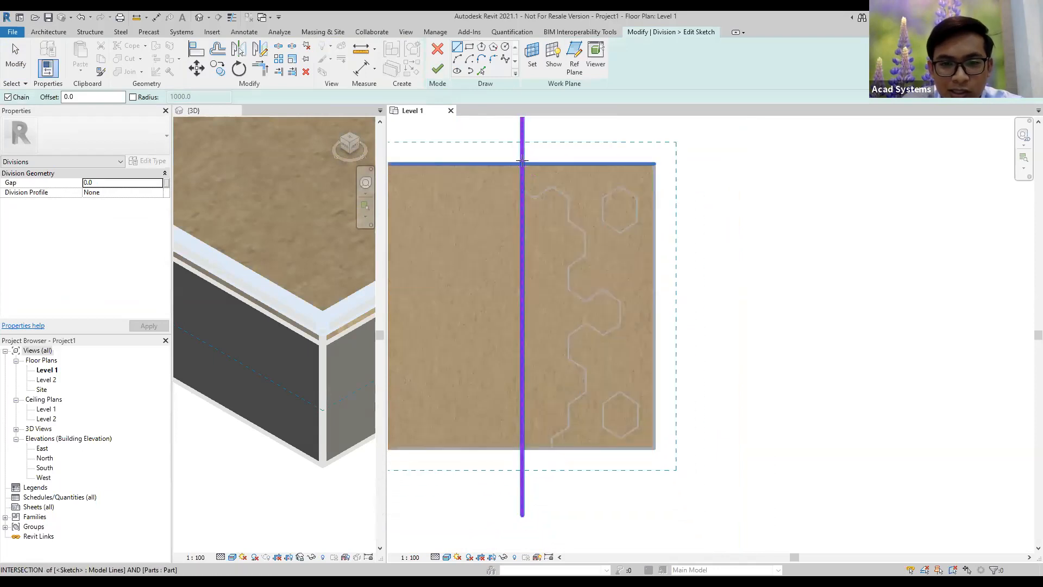
Step: Sketch division lines from the vertical division line along the floor's top edge (about 930 mm), right edge and bottom edge
left_click(522, 162)
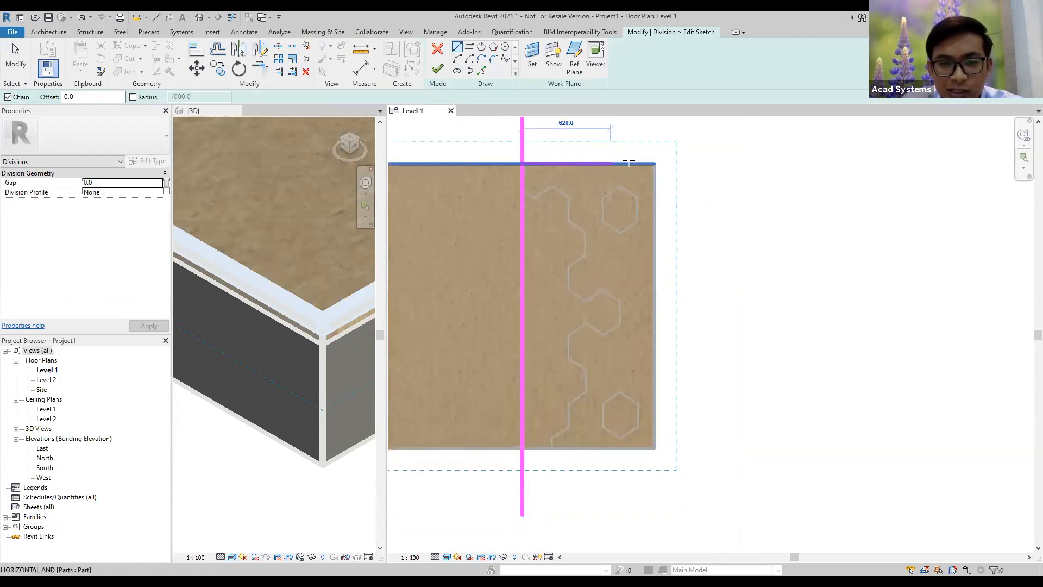
left_click(654, 163)
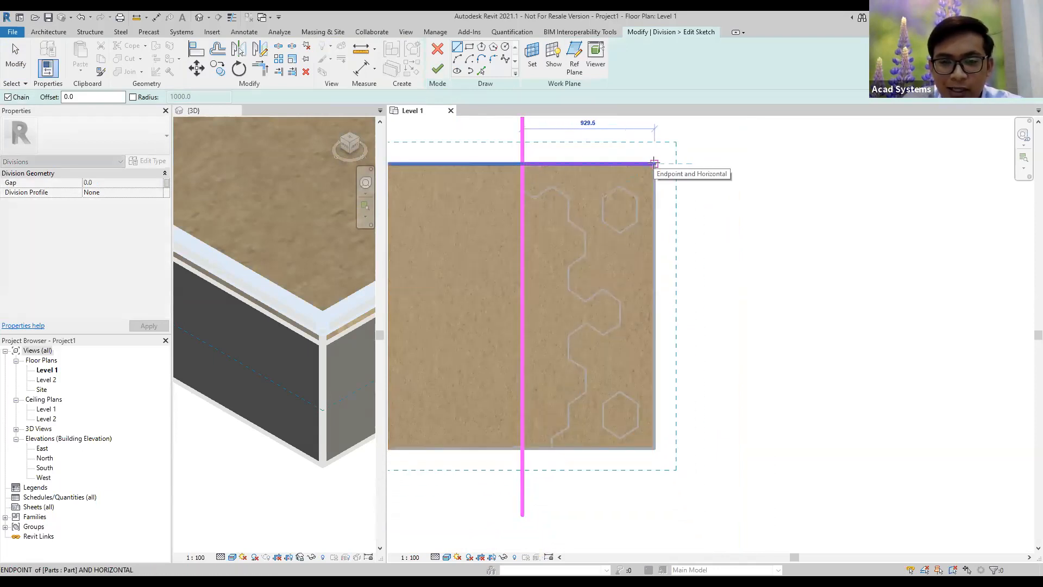
left_click(655, 163)
left_click(654, 449)
left_click(522, 448)
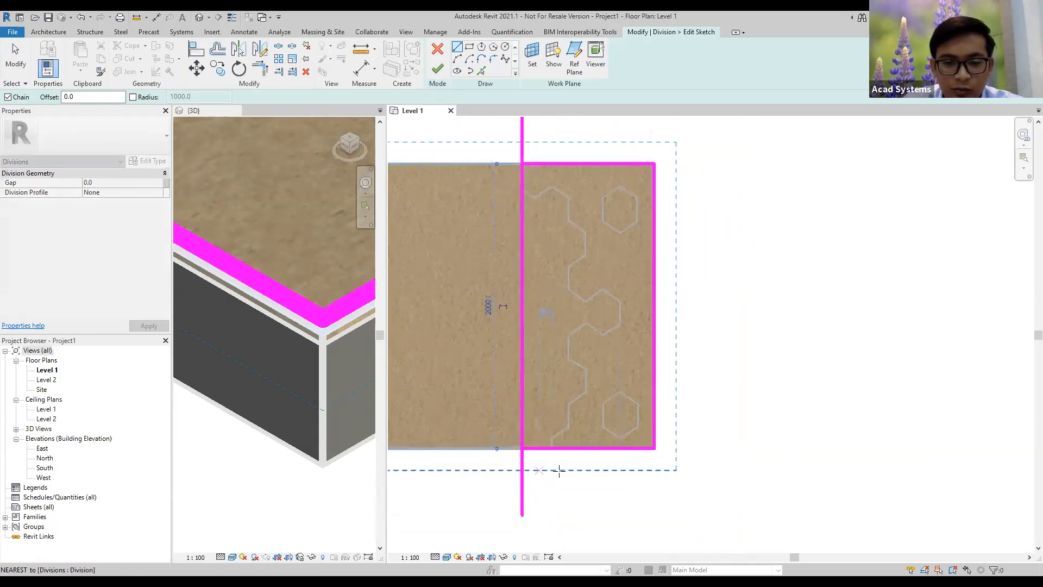
key("Escape")
Step: Use Pick Lines to add the whole zigzag chain of hexagon-edge detail lines to the division sketch
middle_click_drag(609, 189, 532, 230)
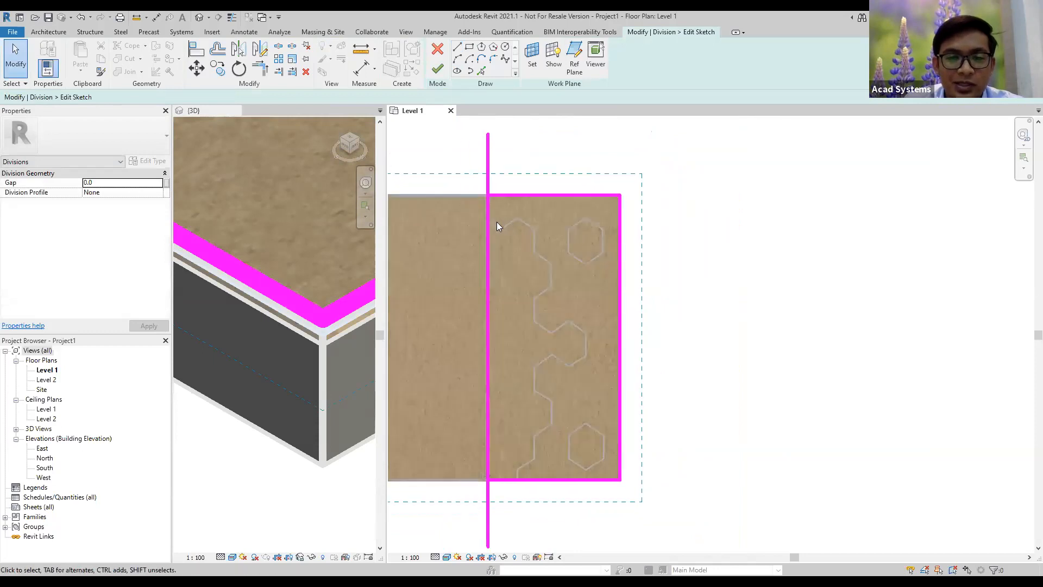
scroll(497, 221, "up", 3)
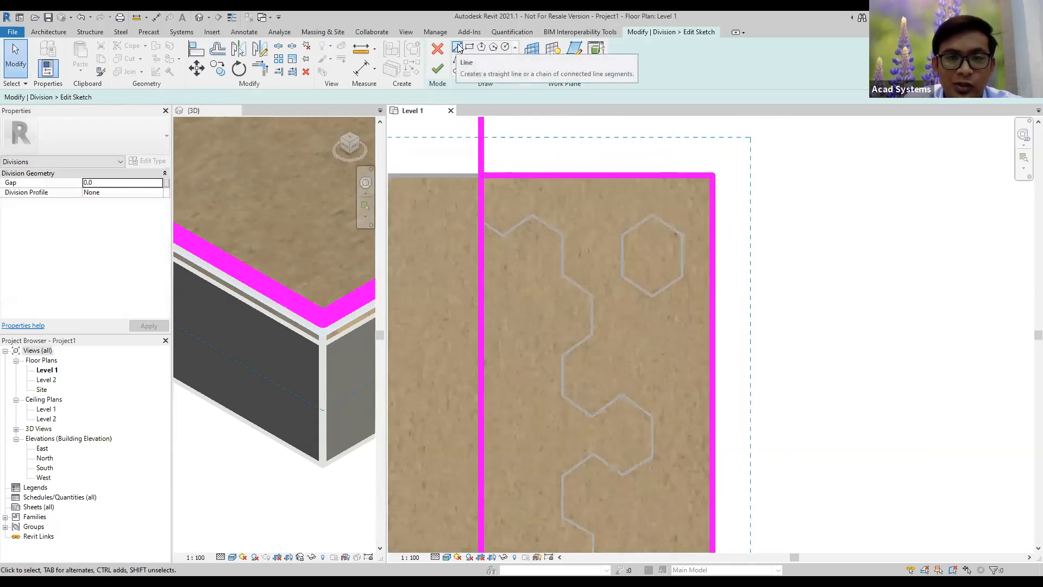
left_click(482, 221)
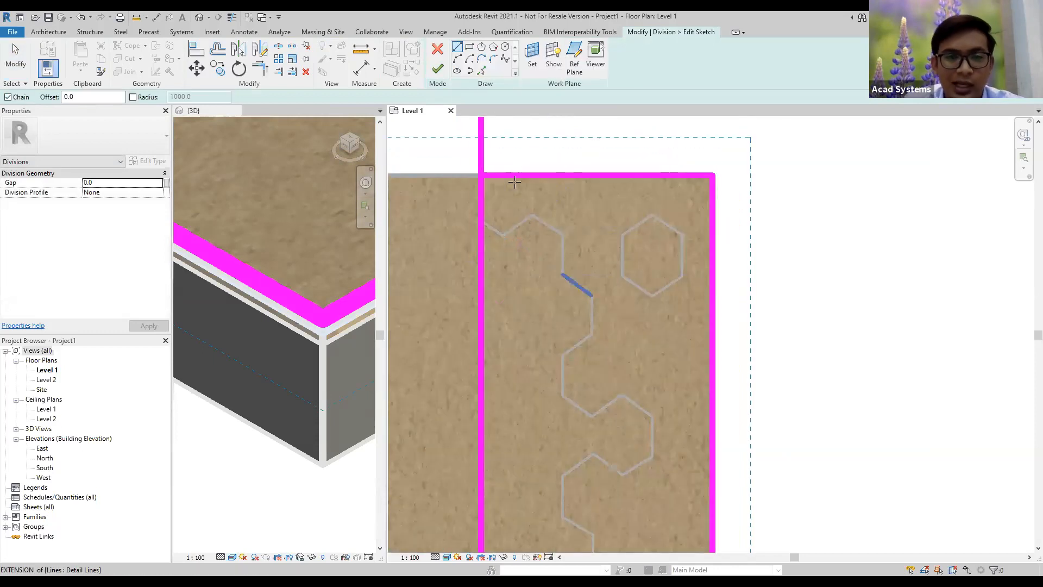
left_click(482, 71)
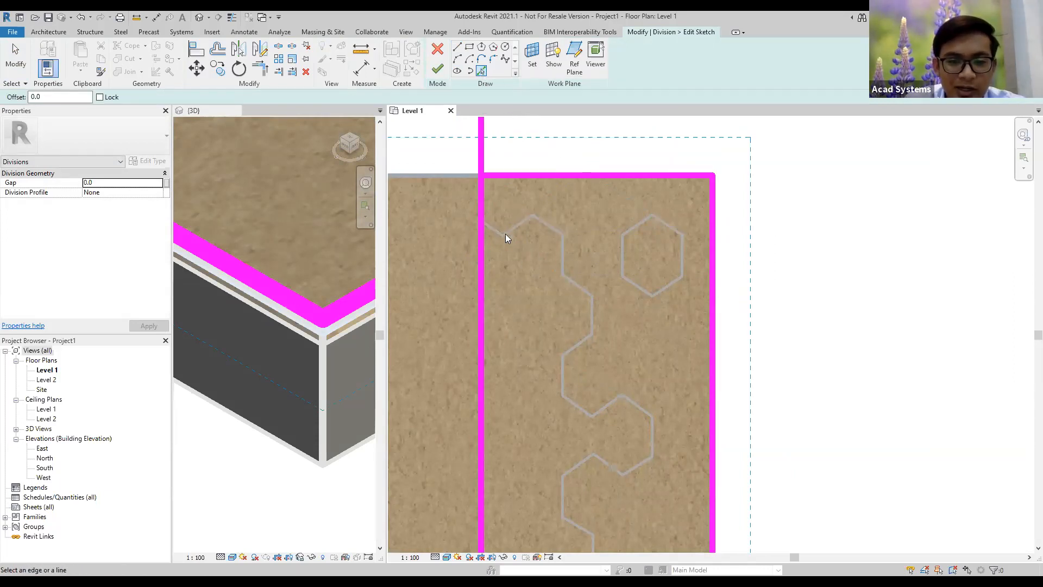
key("Tab")
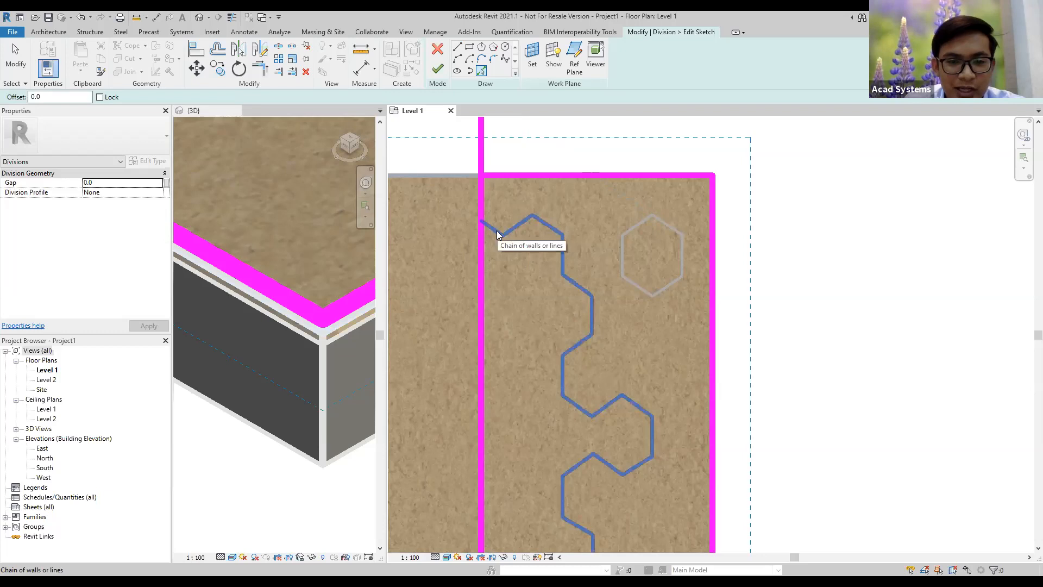
left_click(497, 231)
Step: Pick the closed detail-line chains of the upper and lower separate hexagons into the division sketch
scroll(514, 291, "down", 2)
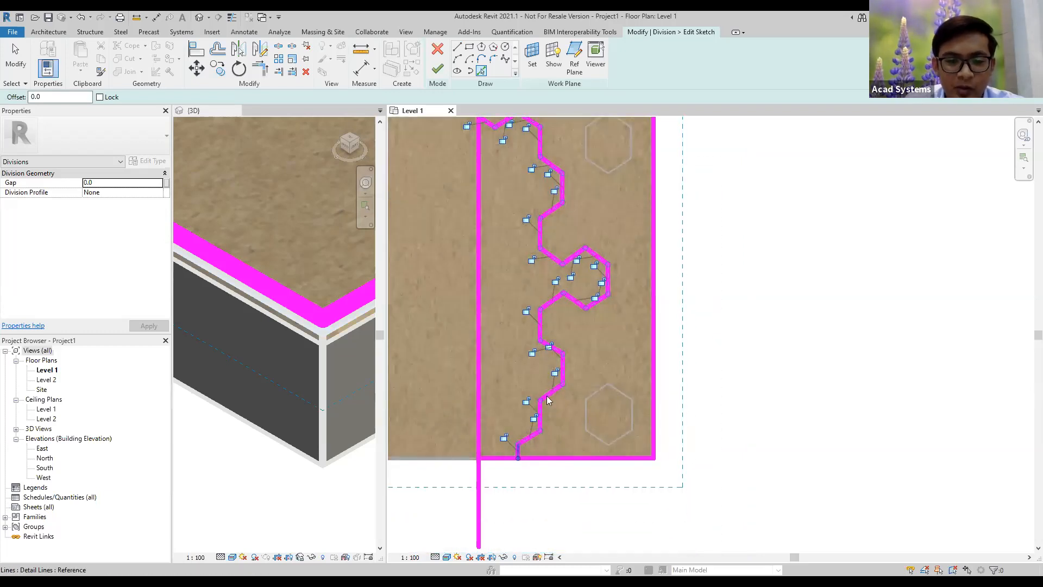
middle_click_drag(594, 273, 526, 453)
scroll(521, 326, "up", 3)
key("Tab")
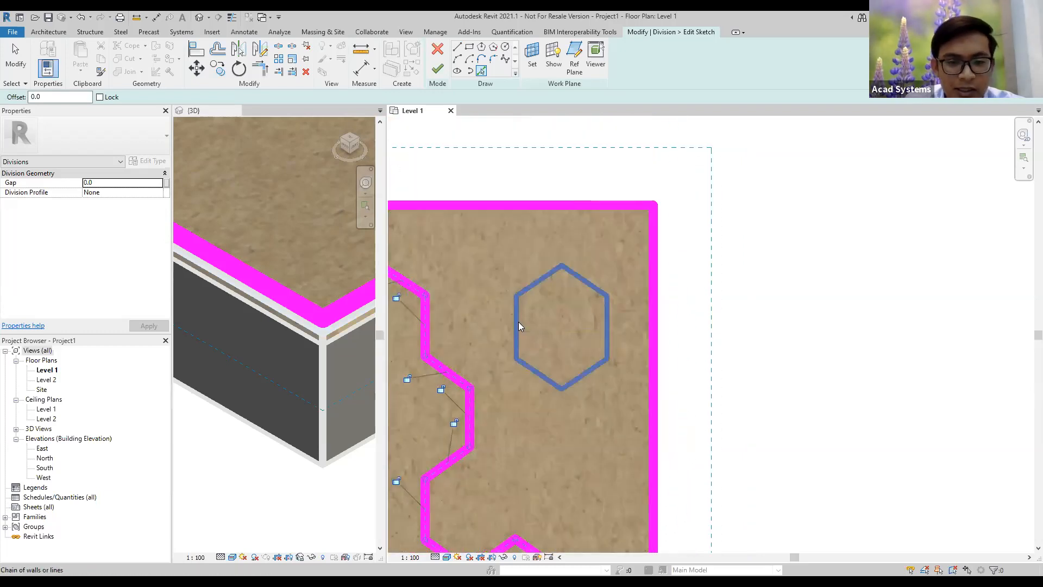
scroll(548, 294, "down", 1)
middle_click_drag(568, 249, 589, 93)
middle_click_drag(552, 491, 574, 293)
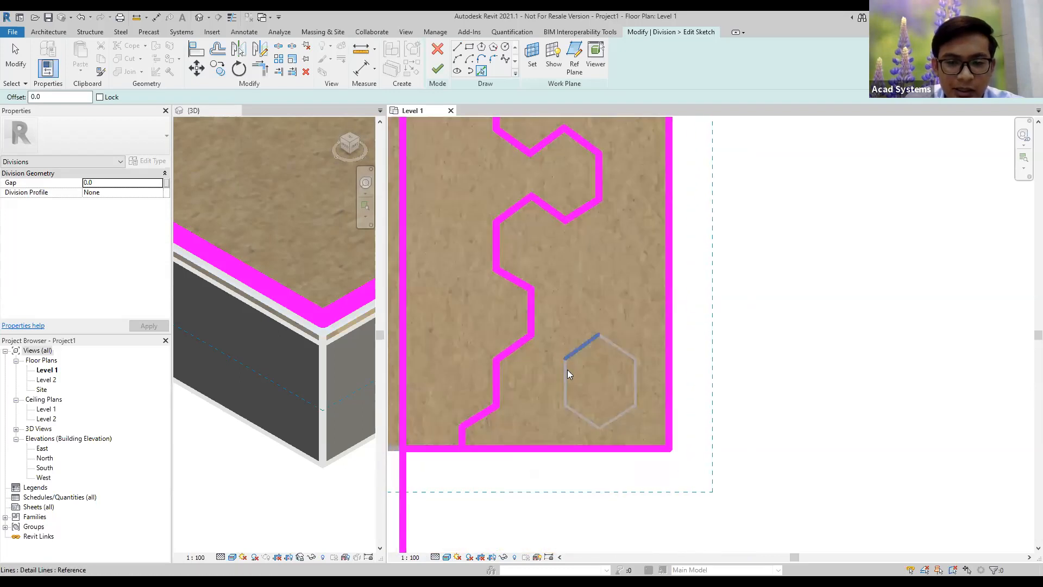
key("Tab")
left_click(566, 367)
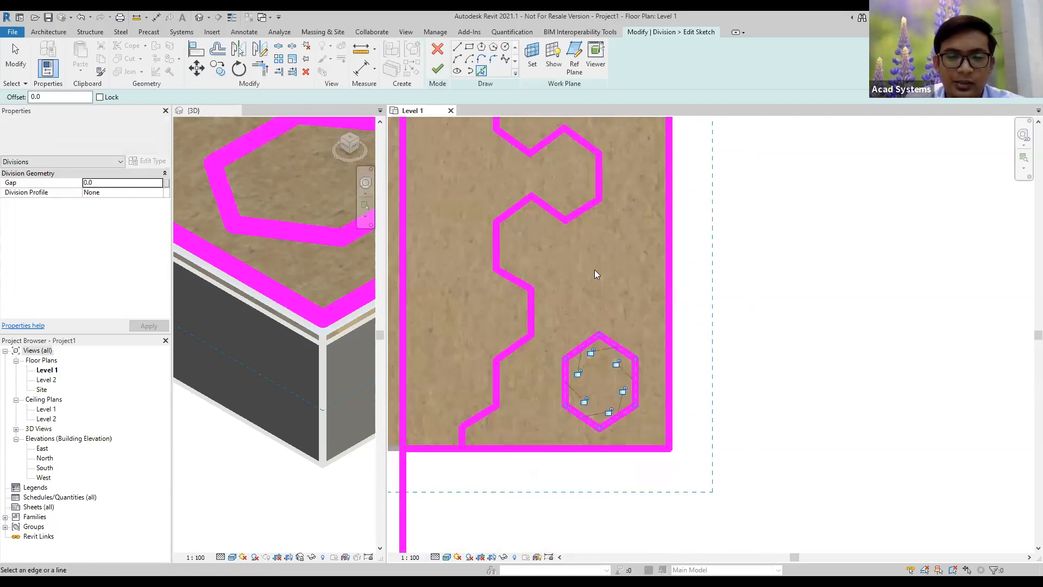
Step: Trim the zigzag's lower end and the bottom edge line to a corner, keeping the bottom line's right-hand portion
scroll(594, 270, "down", 1)
middle_click_drag(598, 384, 613, 506)
scroll(613, 506, "down", 1)
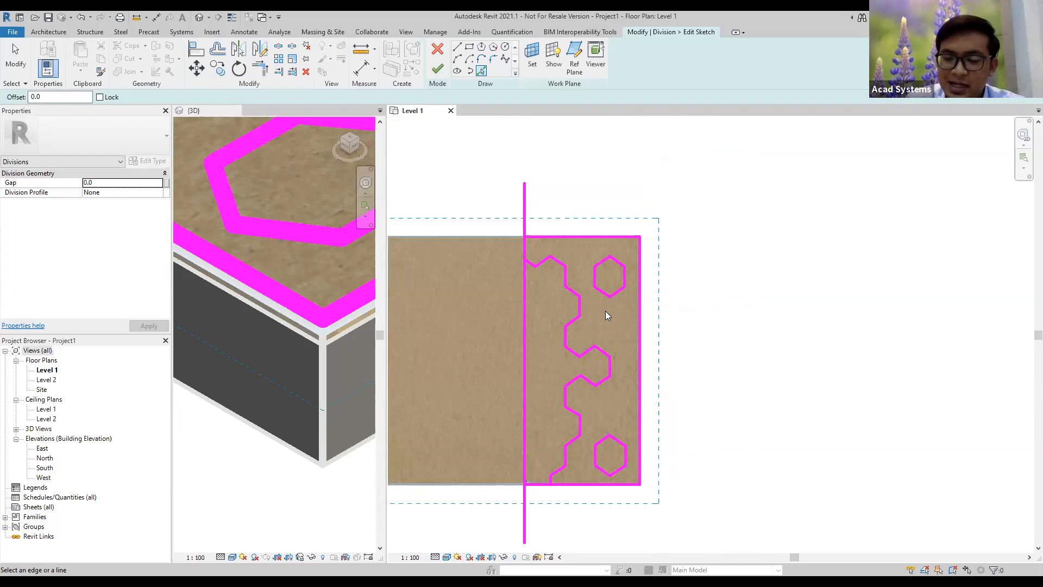
middle_click_drag(624, 347, 582, 301)
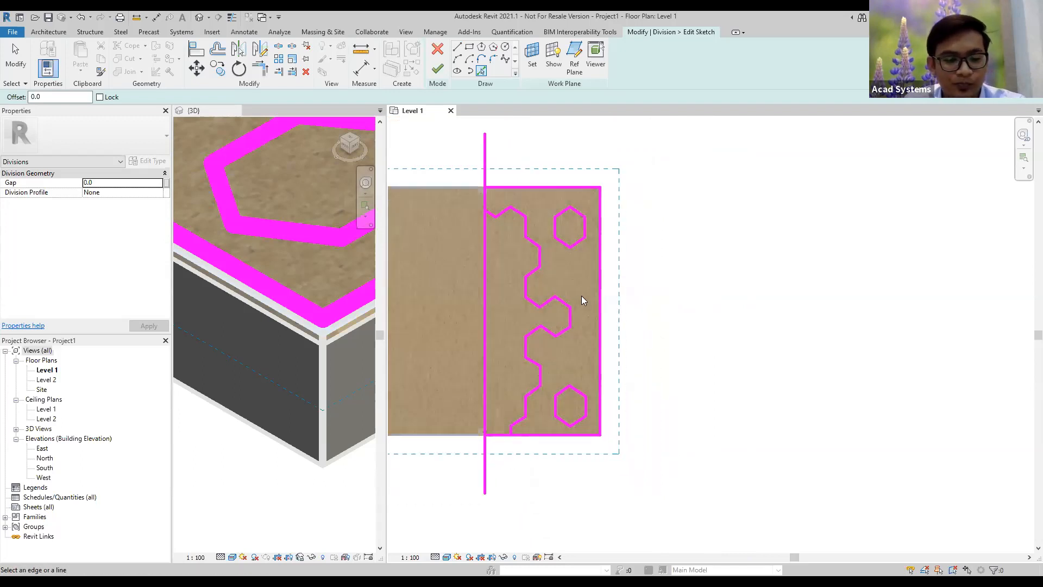
key("t")
key("r")
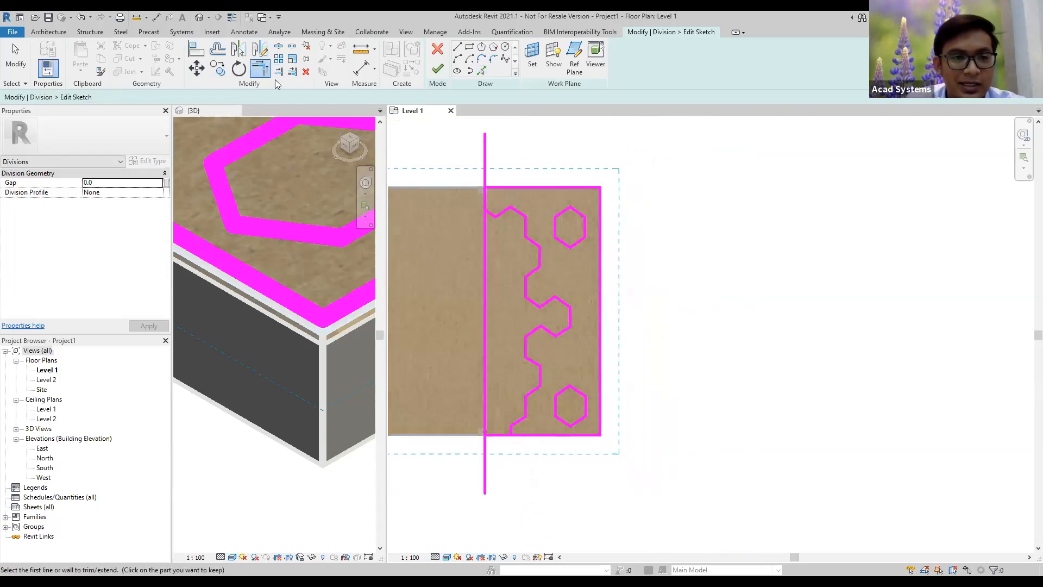
scroll(559, 443, "up", 4)
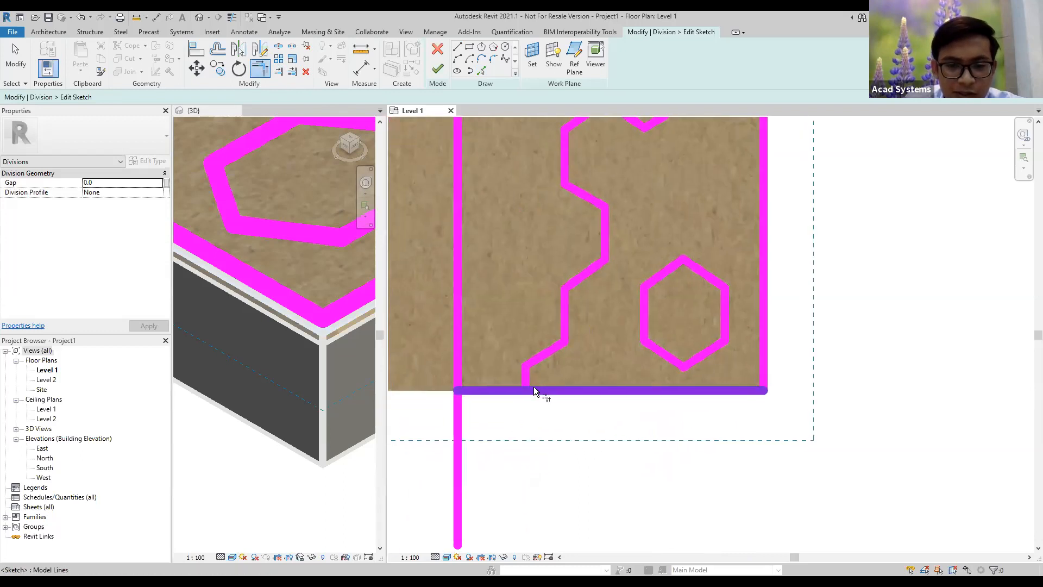
scroll(536, 391, "up", 2)
left_click(523, 375)
left_click(551, 390)
Step: Trim the vertical division line to corners with the top edge line and with the zigzag's upper end
scroll(523, 279, "down", 4)
scroll(526, 125, "down", 1)
mouse_move(526, 125)
middle_mouse_down()
mouse_move(499, 357)
mouse_move(499, 492)
middle_mouse_up()
scroll(470, 352, "up", 4)
left_click(489, 323)
left_click(466, 338)
left_click(467, 381)
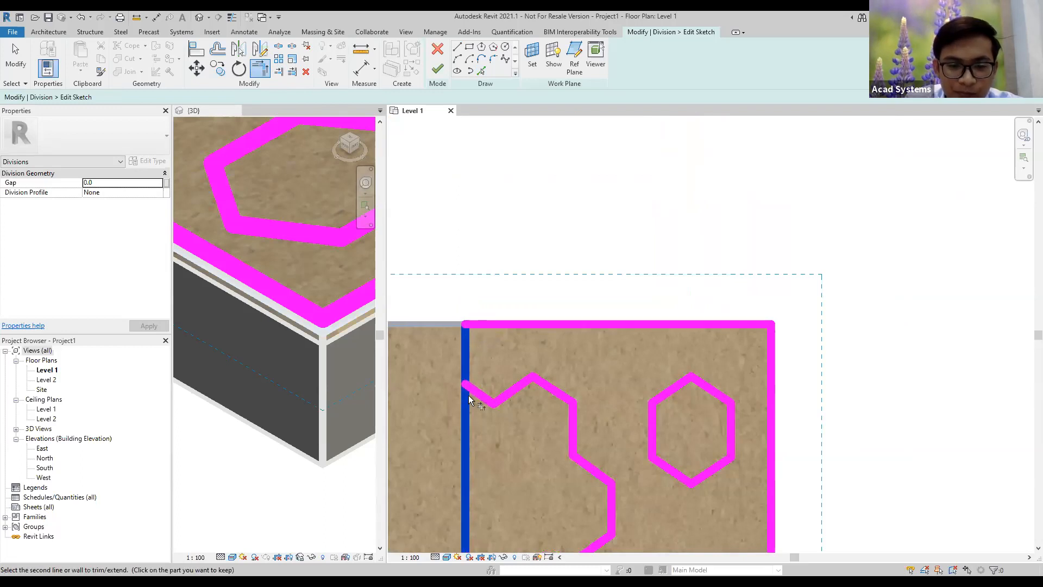
left_click(476, 398)
scroll(496, 454, "down", 3)
Step: End trimming, finish the division sketch and complete the parts division
key("Escape")
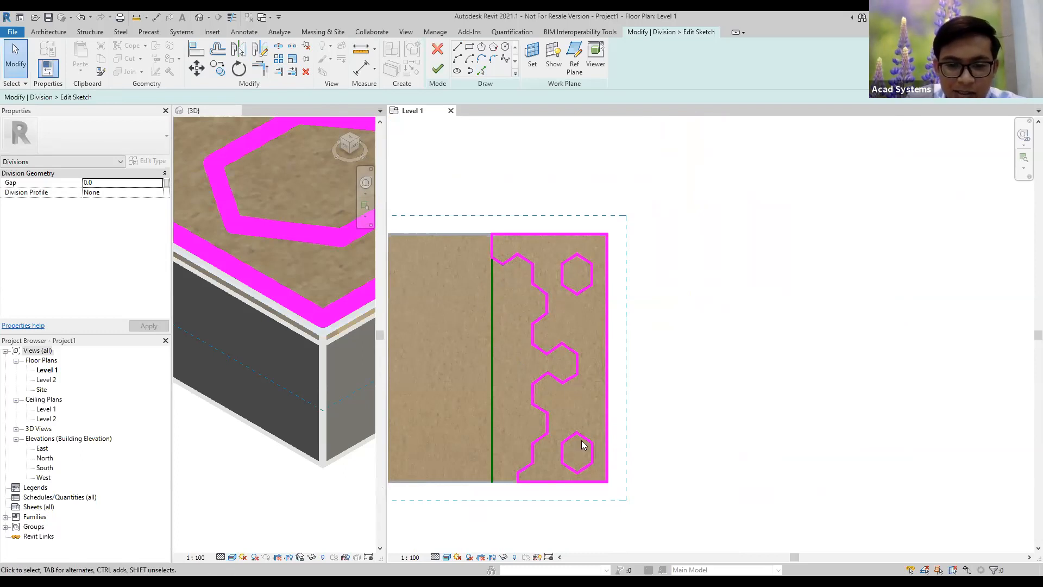
left_click(438, 69)
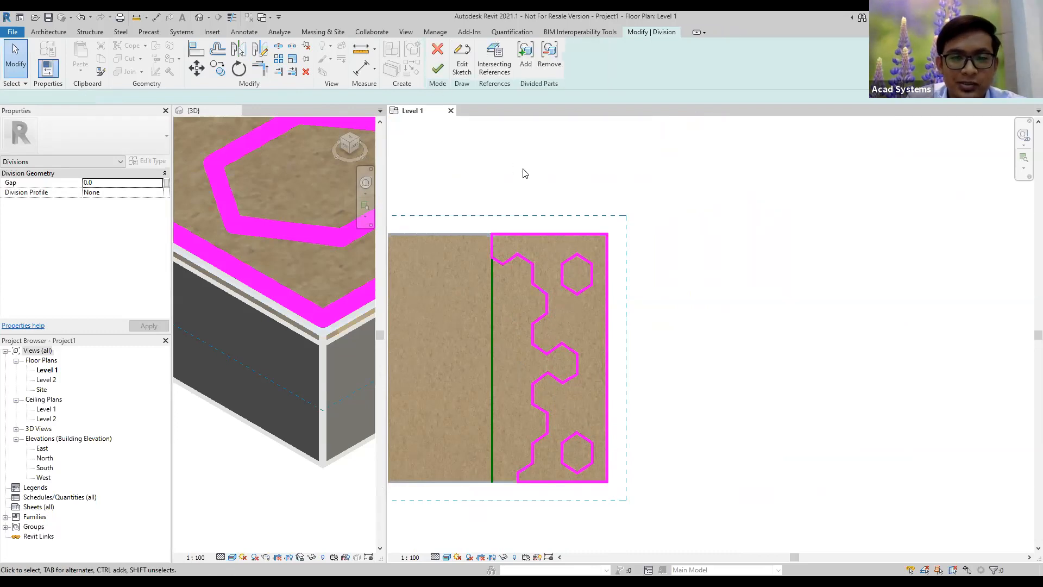
left_click(438, 69)
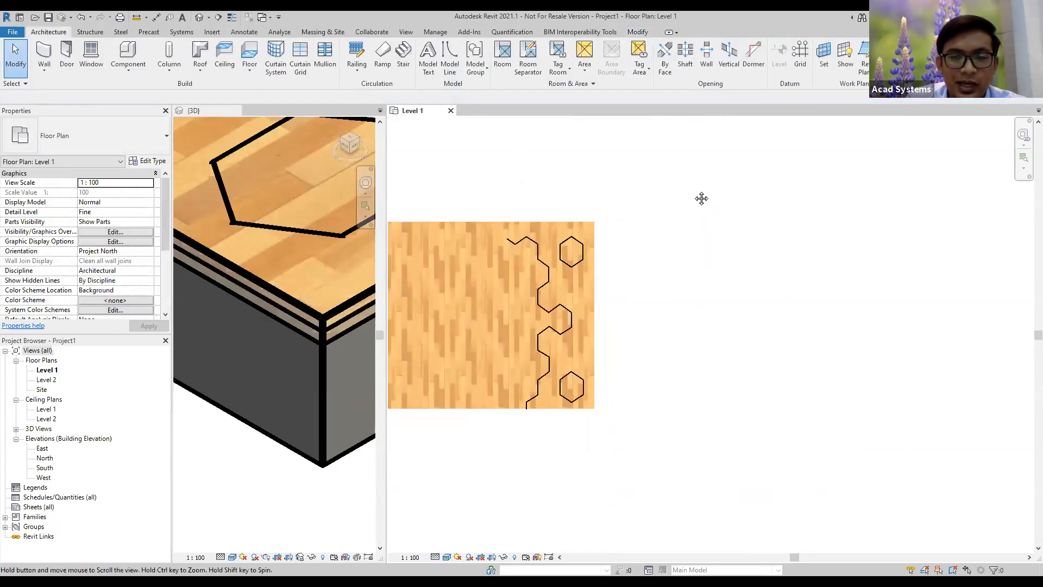
scroll(702, 197, "down", 2)
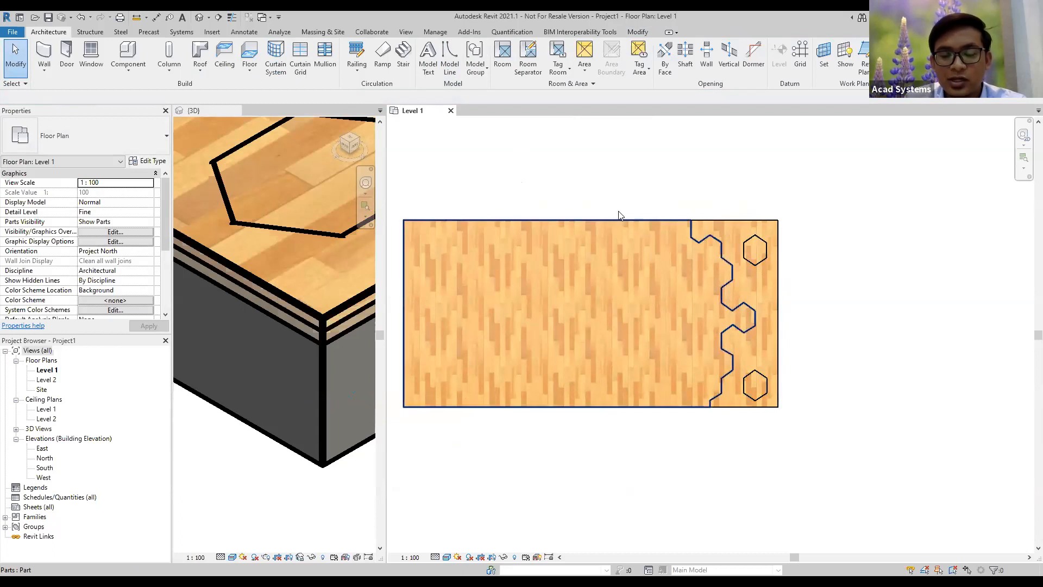
Step: Select the hexagon-edged part at the floor's right end and assign it the Tile - Hexagon material, found by searching for "tiles"
left_click(744, 223)
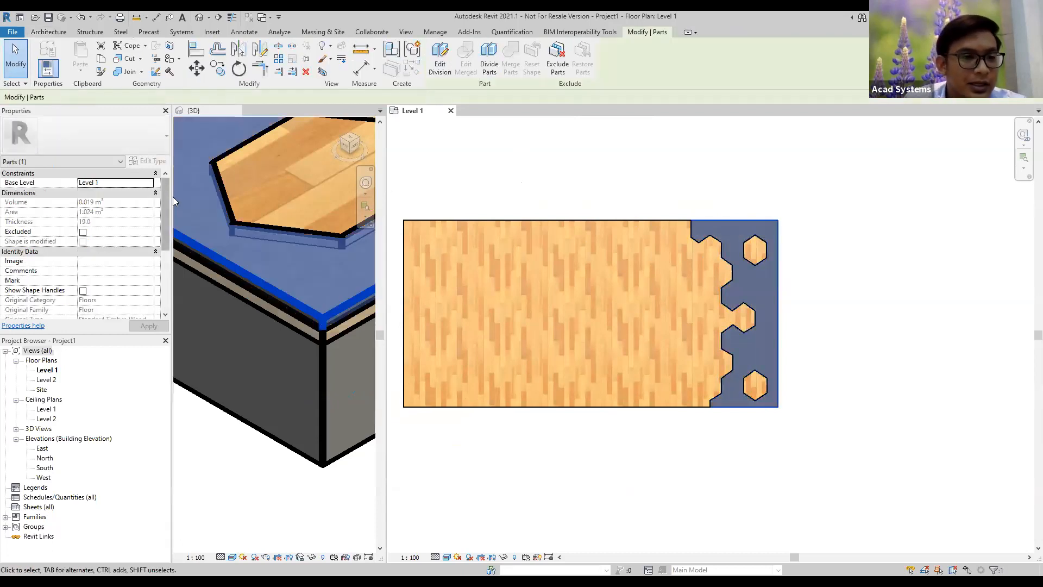
left_click_drag(166, 198, 167, 254)
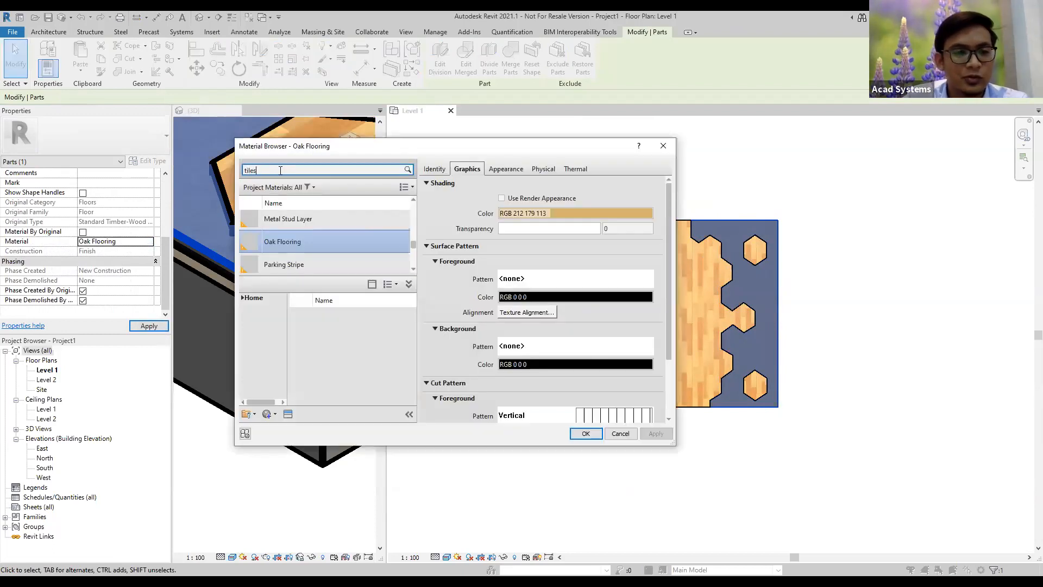
left_click(302, 239)
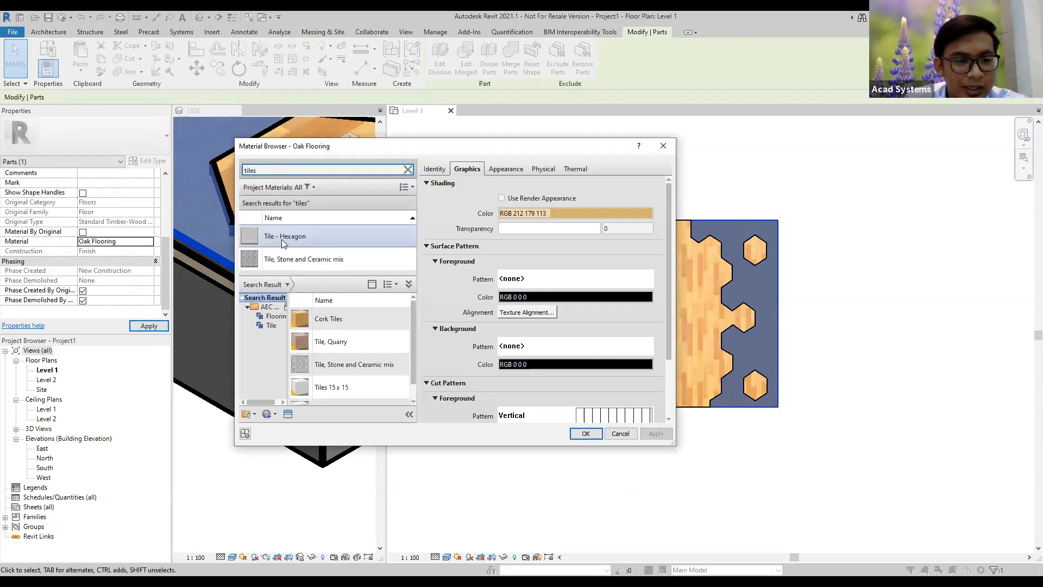
left_click(289, 240)
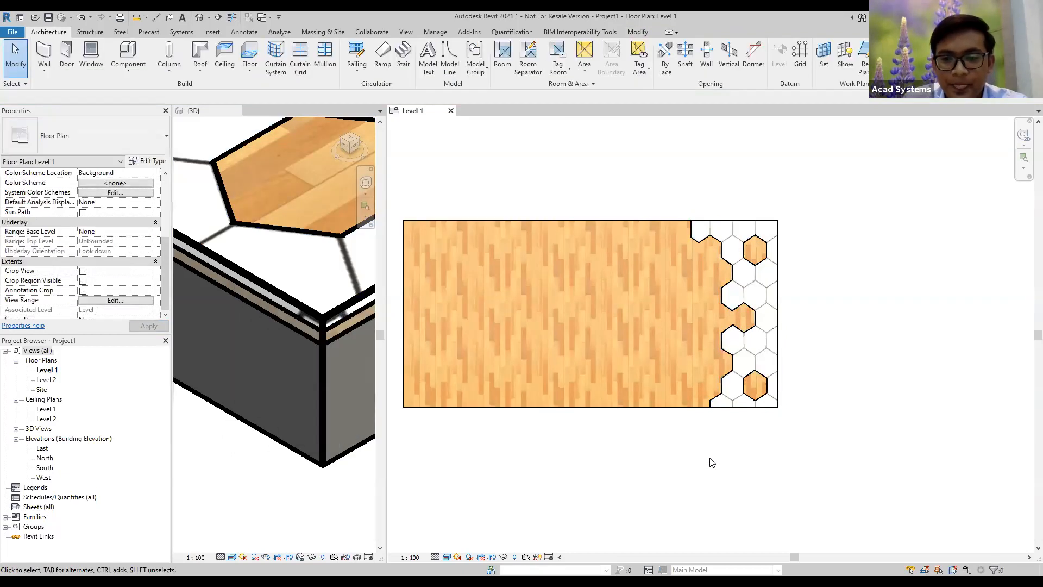
Step: Examine the transition between the timber flooring and the hexagon tiles in the Level 1 plan
scroll(714, 454, "down", 2)
mouse_move(717, 438)
middle_mouse_down()
mouse_move(725, 409)
mouse_move(715, 430)
middle_mouse_up()
scroll(720, 401, "up", 2)
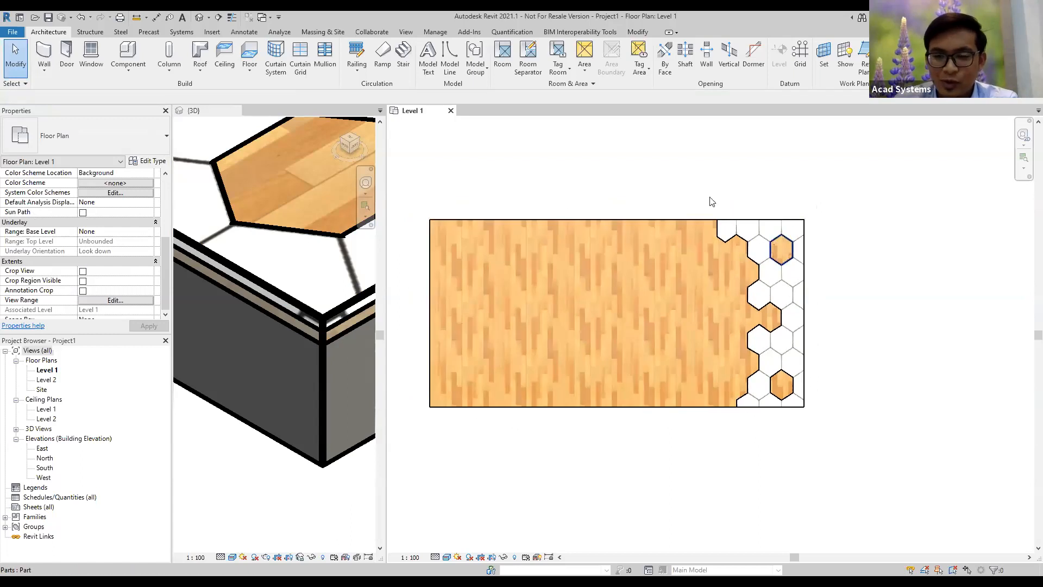
scroll(692, 256, "up", 3)
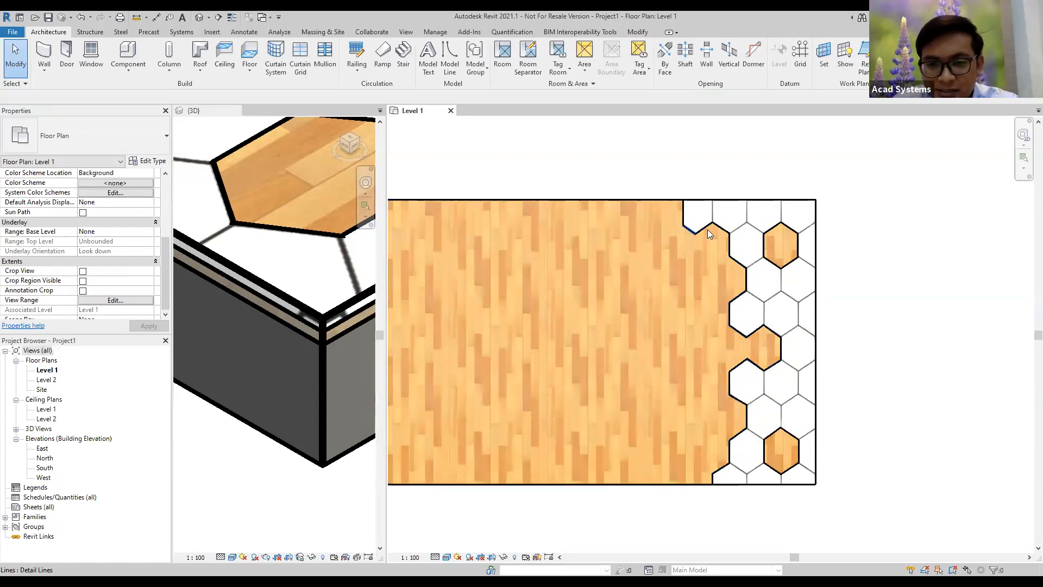
scroll(703, 275, "up", 1)
middle_click_drag(703, 275, 730, 250)
scroll(675, 246, "down", 2)
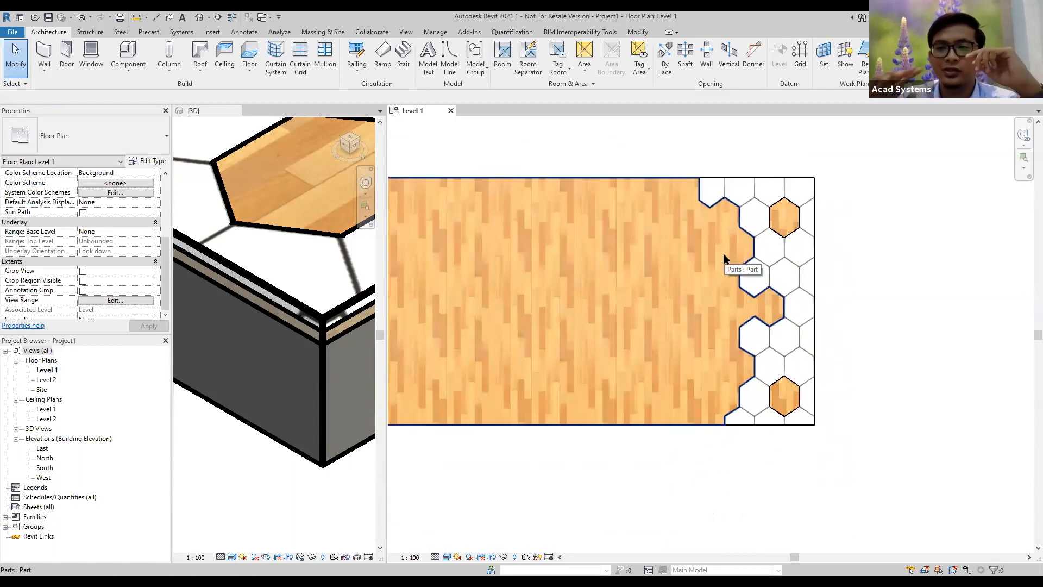
scroll(596, 244, "down", 1)
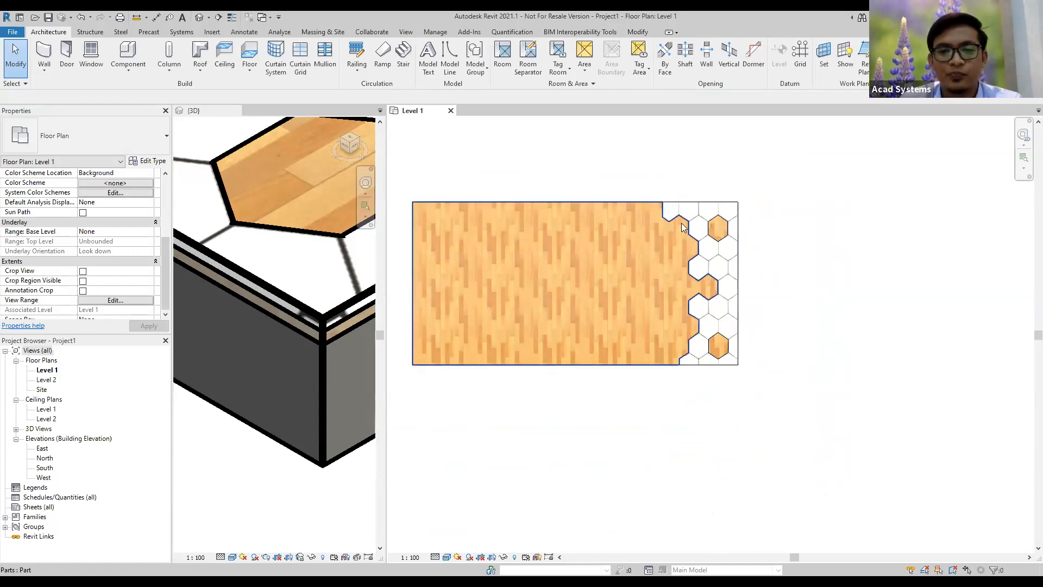
scroll(694, 211, "up", 1)
scroll(628, 226, "up", 2)
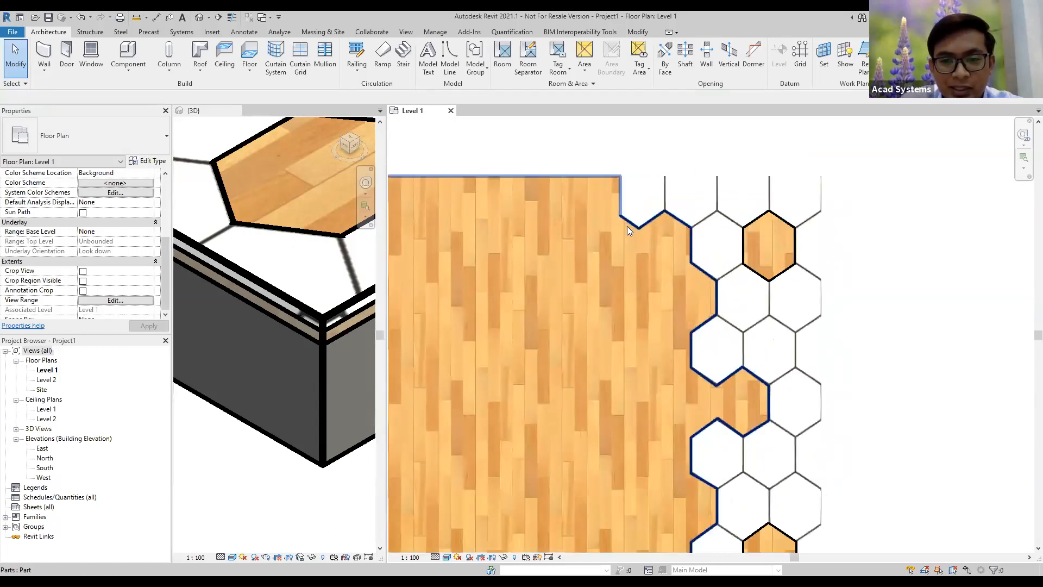
scroll(627, 226, "up", 2)
key("Tab")
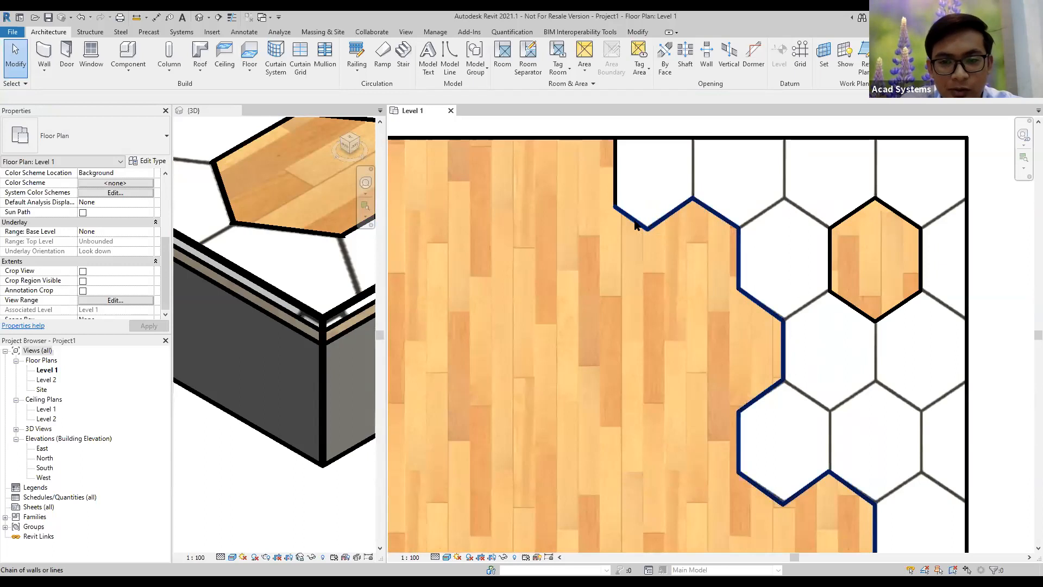
left_click(637, 225)
scroll(636, 231, "down", 2)
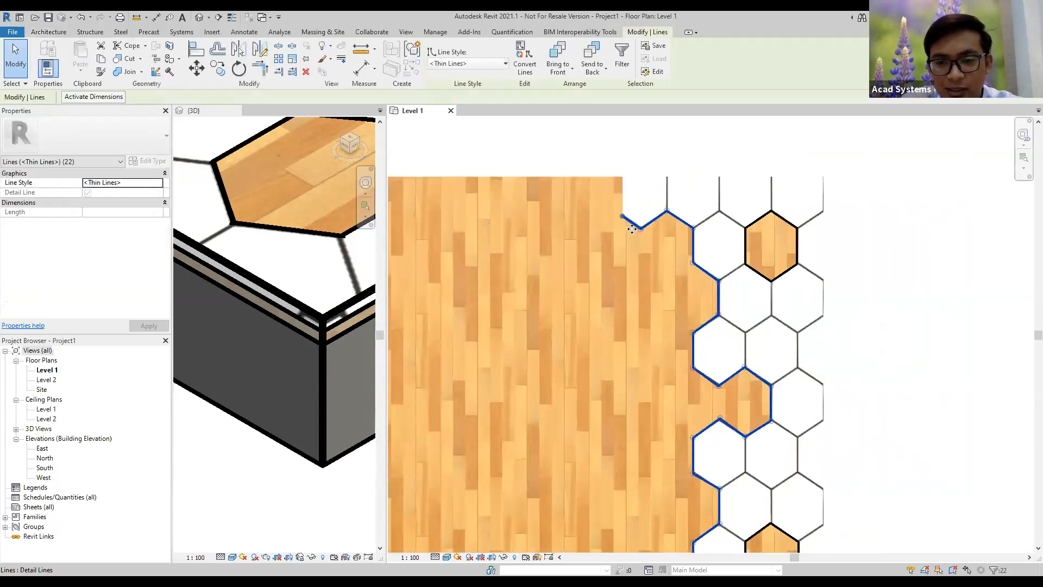
key("Escape")
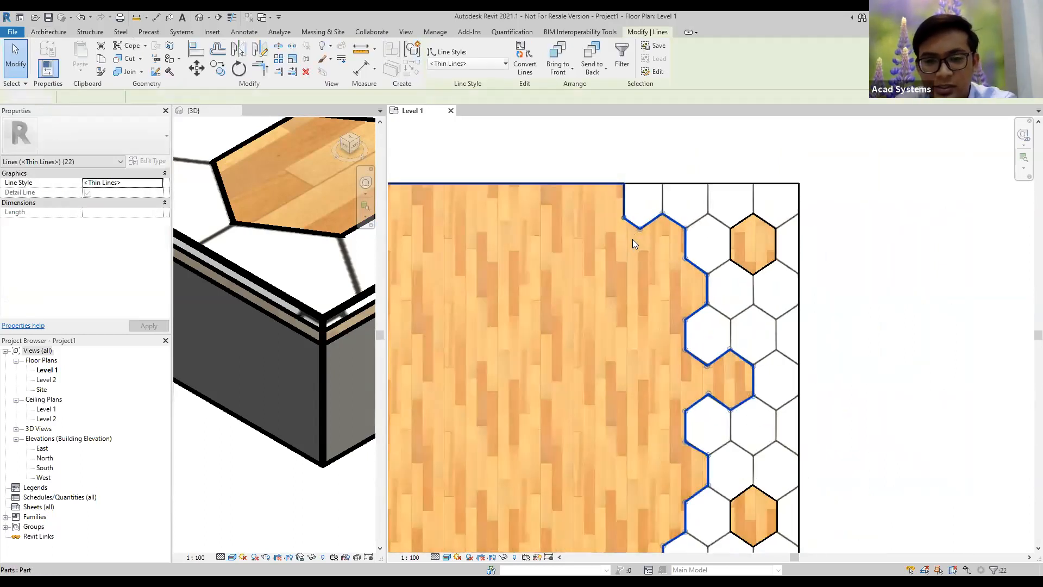
Step: Delete the leftover thin detail lines traced along the zigzag transition and around the upper wood hexagon in the Level 1 plan
scroll(687, 248, "up", 2)
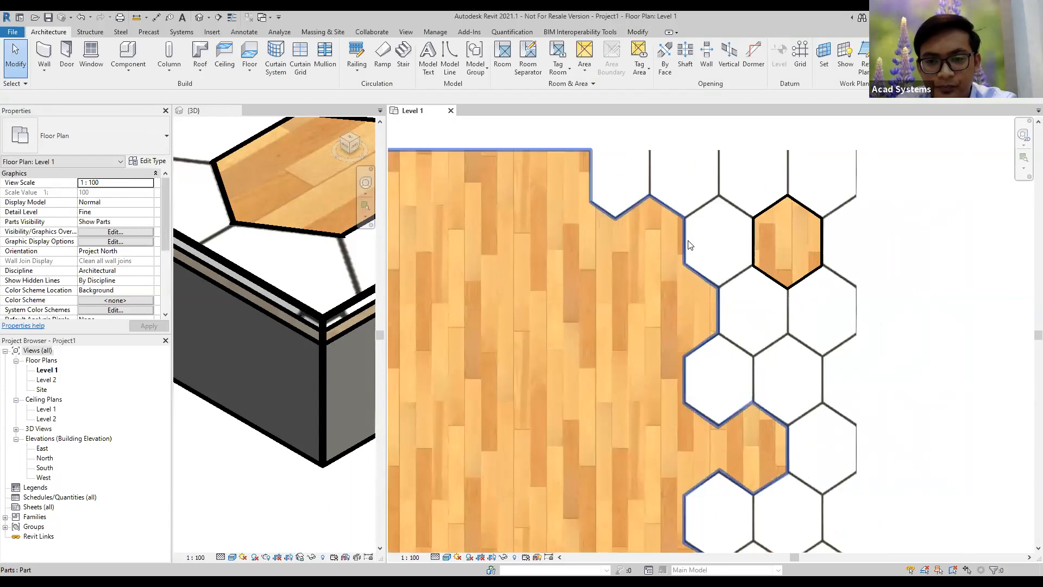
left_click(754, 219)
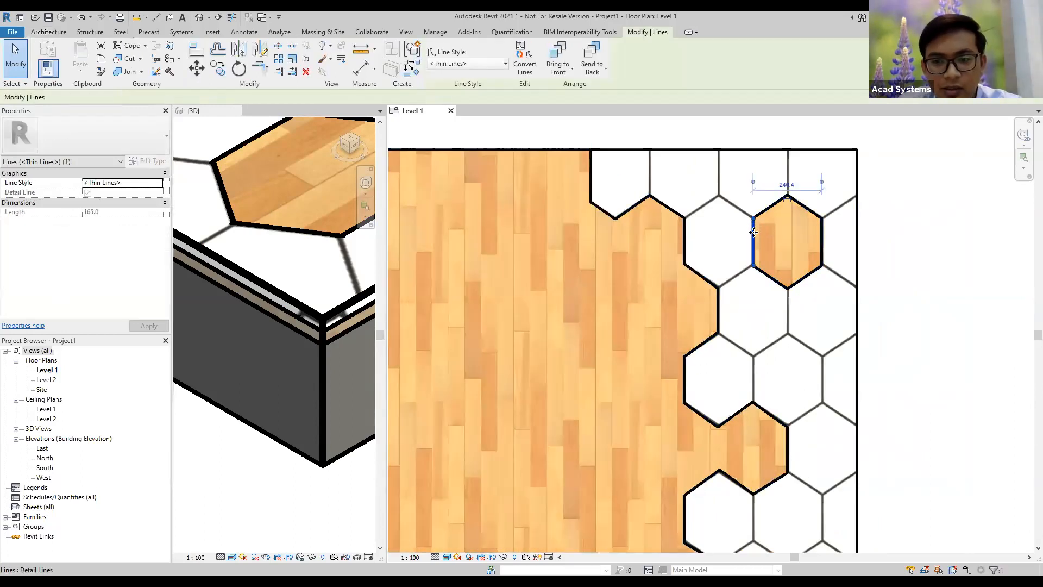
key("Escape")
key("Tab")
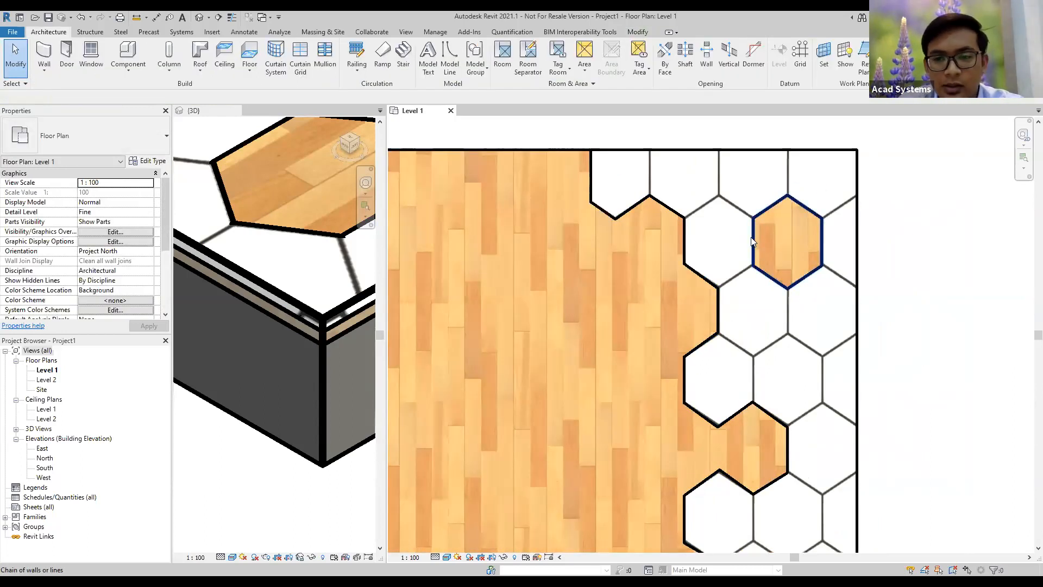
left_click(753, 239)
key("Escape")
Step: Delete the chain of detail lines traced around the lower wood hexagon near the floor's corner
scroll(701, 225, "down", 3)
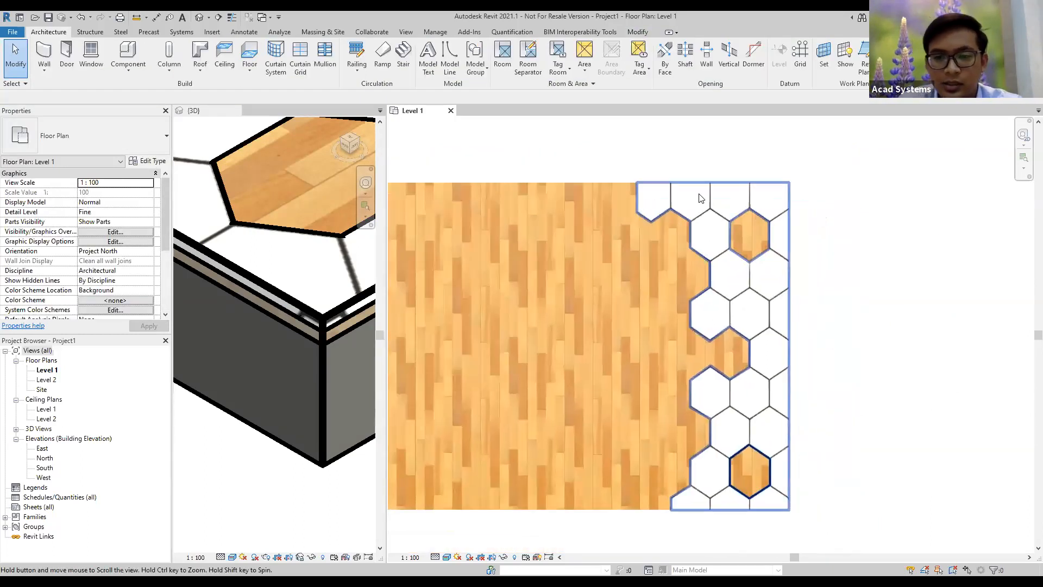
middle_click_drag(720, 467, 703, 396)
scroll(714, 390, "up", 2)
scroll(714, 390, "up", 1)
key("Tab")
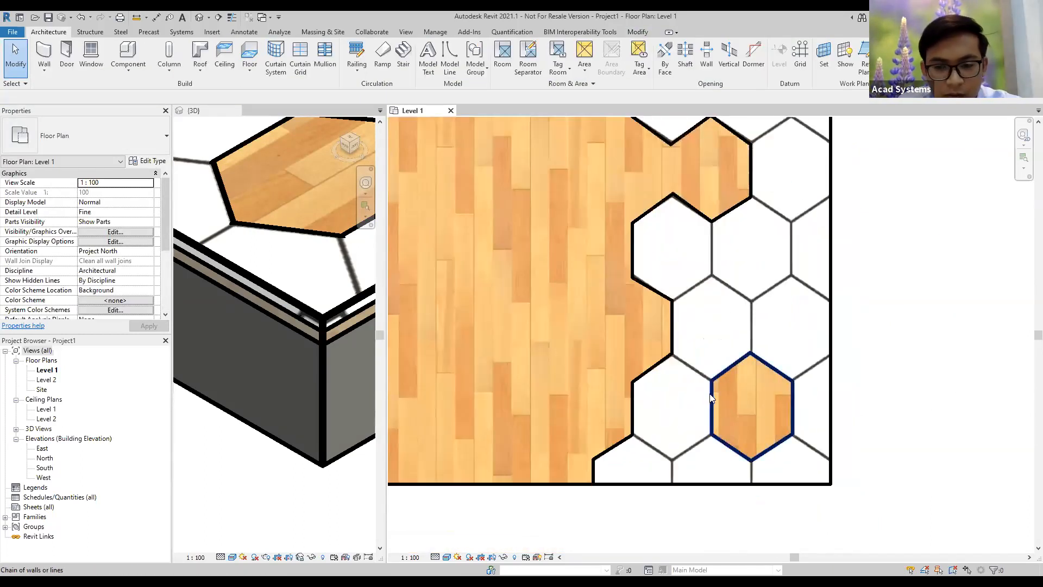
left_click(713, 399)
key("Escape")
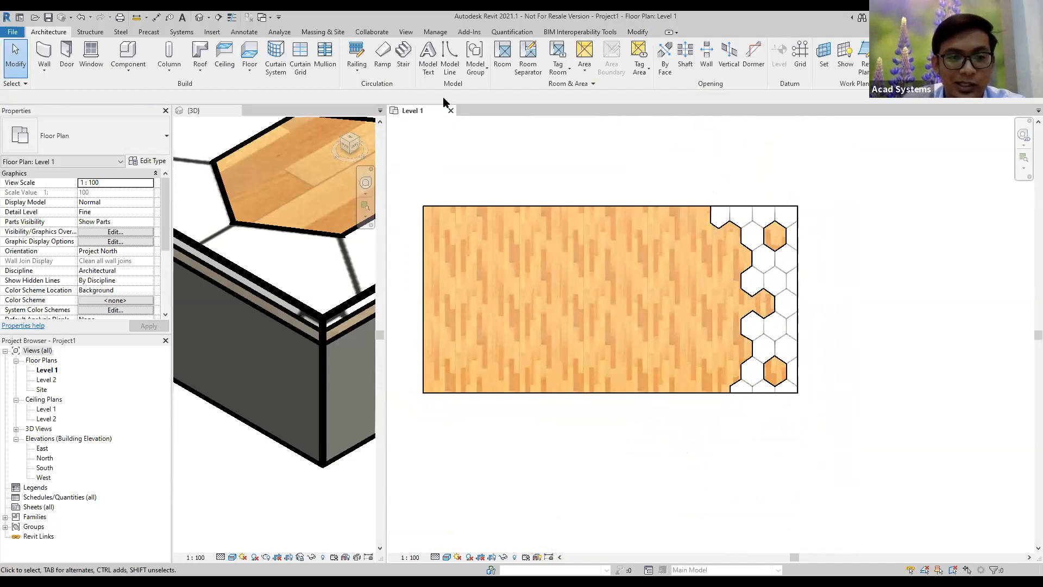
Step: Close the Level 1 plan and show the whole finished floor in the 3D view
left_click(452, 112)
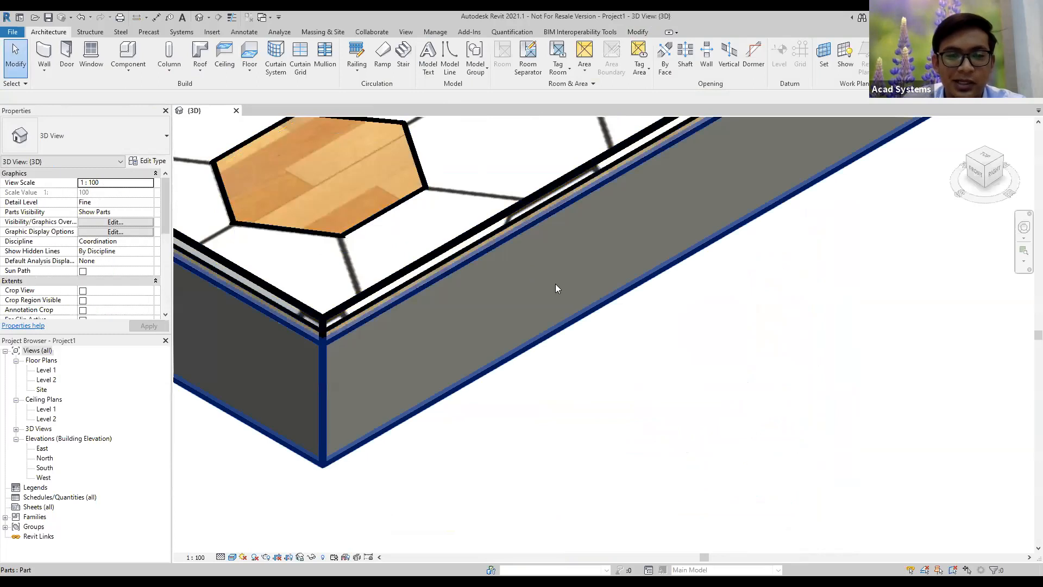
scroll(555, 273, "down", 4)
middle_click_drag(554, 273, 711, 323)
scroll(438, 466, "up", 2)
scroll(652, 323, "up", 3)
middle_click_drag(722, 276, 637, 322)
middle_click_drag(671, 261, 626, 333)
scroll(628, 330, "down", 2)
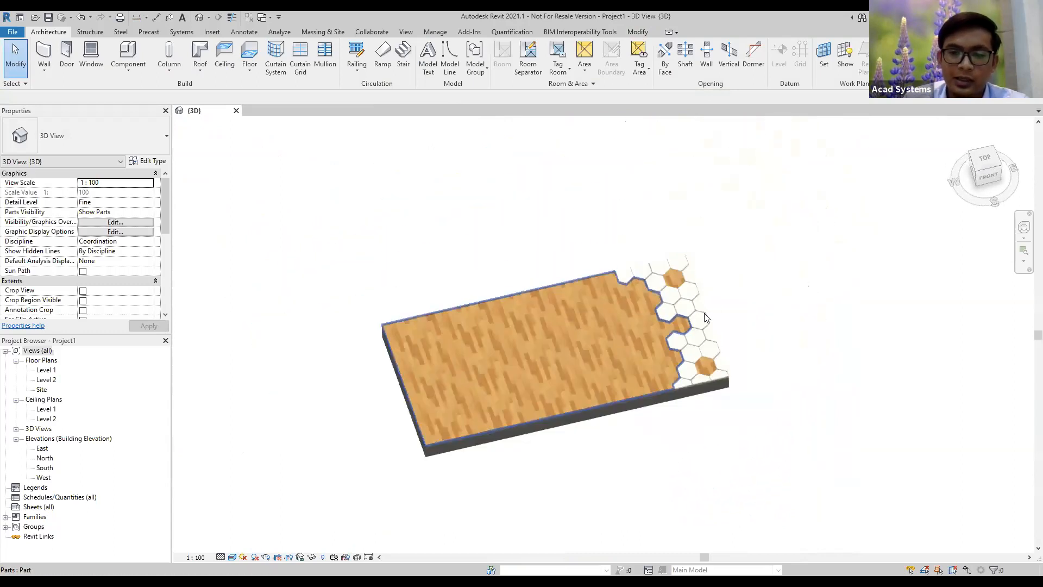
Step: Examine the hexagon edges and the wood-to-tile transition up close in the 3D view
scroll(620, 354, "up", 2)
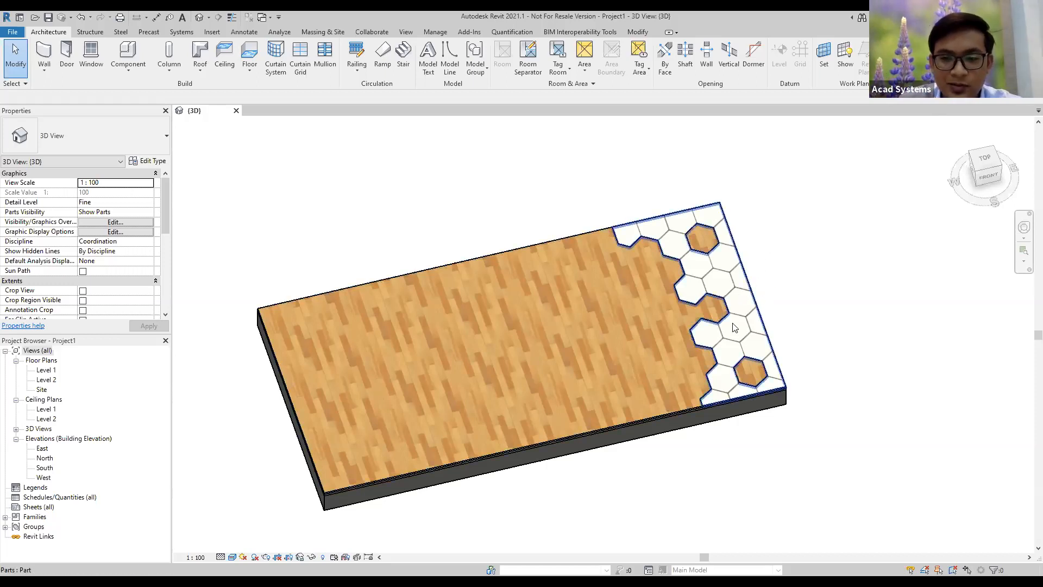
scroll(703, 309, "up", 5)
middle_click_drag(702, 309, 705, 445)
scroll(661, 230, "up", 2)
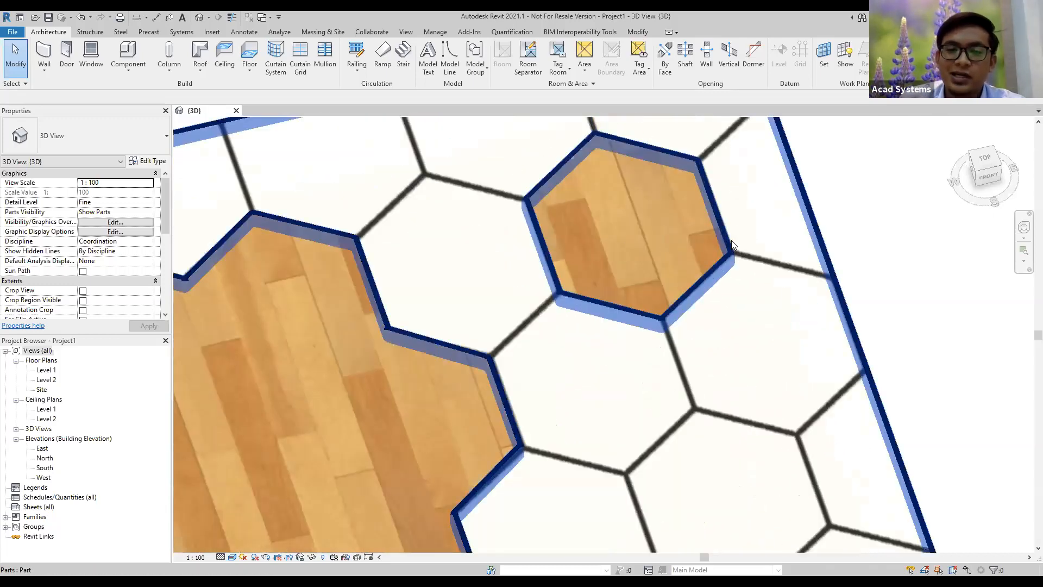
scroll(747, 292, "down", 8)
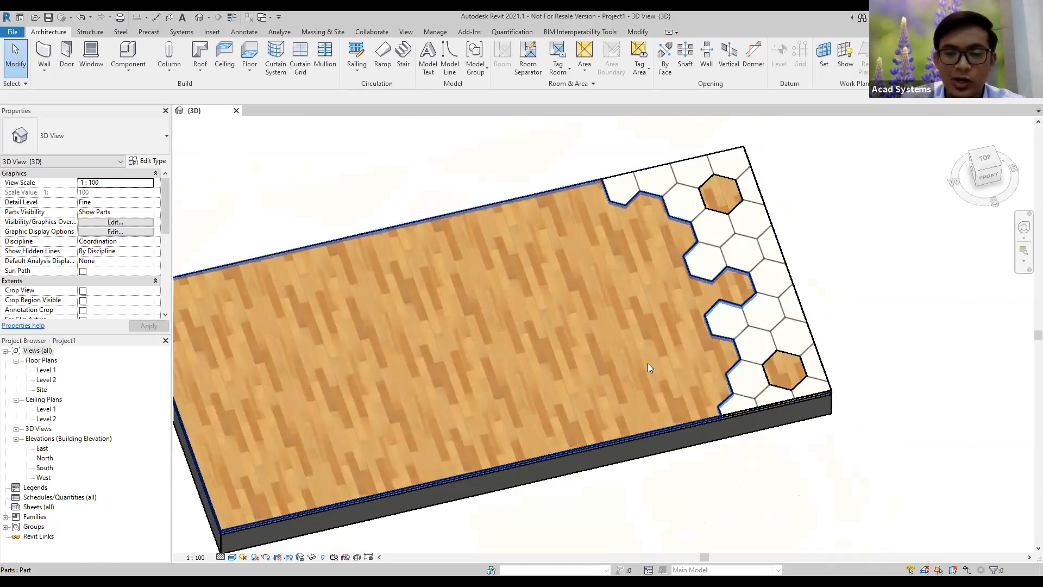
scroll(705, 249, "up", 2)
scroll(705, 249, "down", 2)
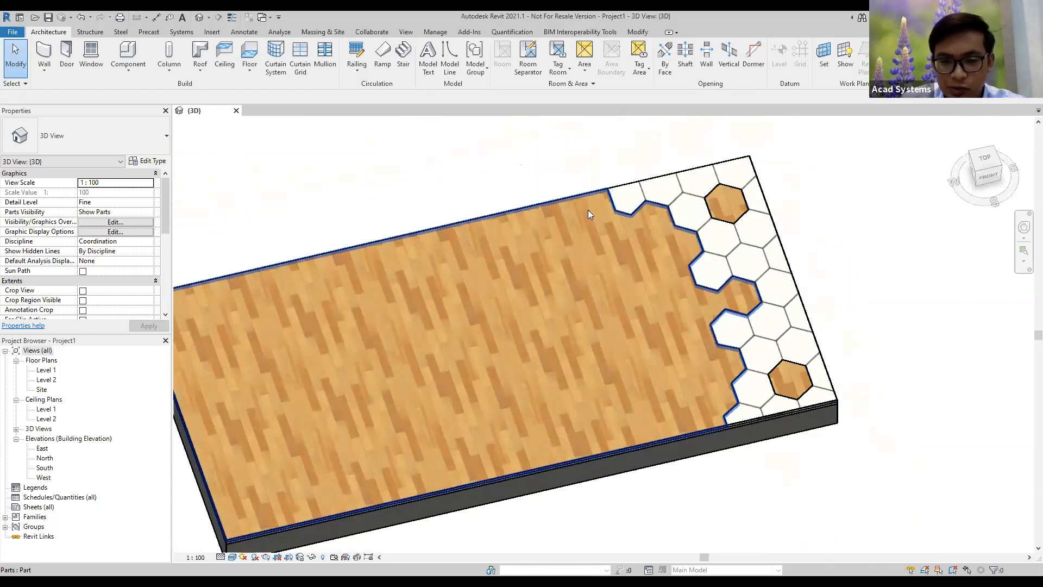
scroll(671, 335, "down", 2)
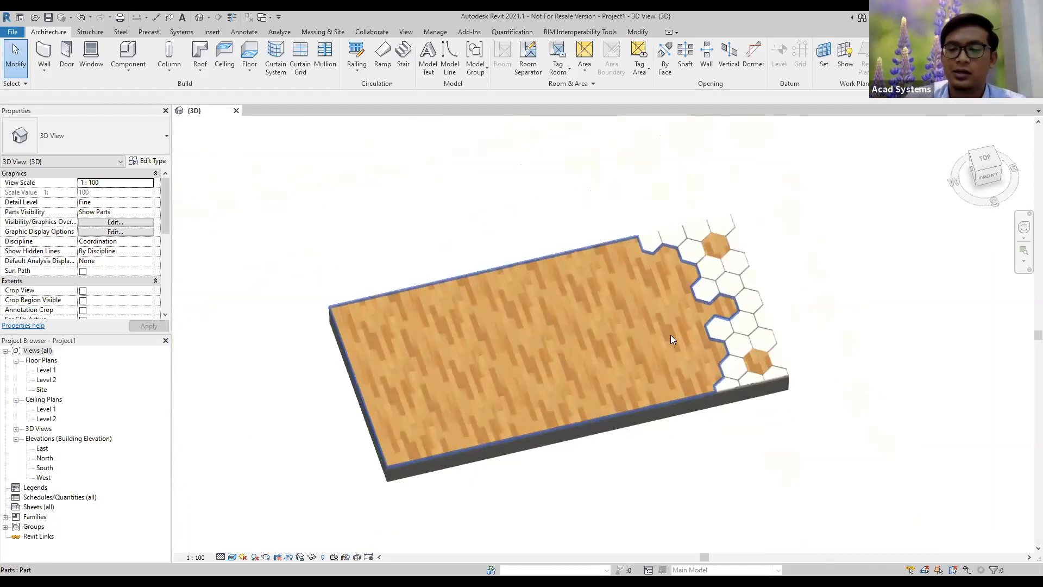
middle_click_drag(669, 336, 575, 372, "shift")
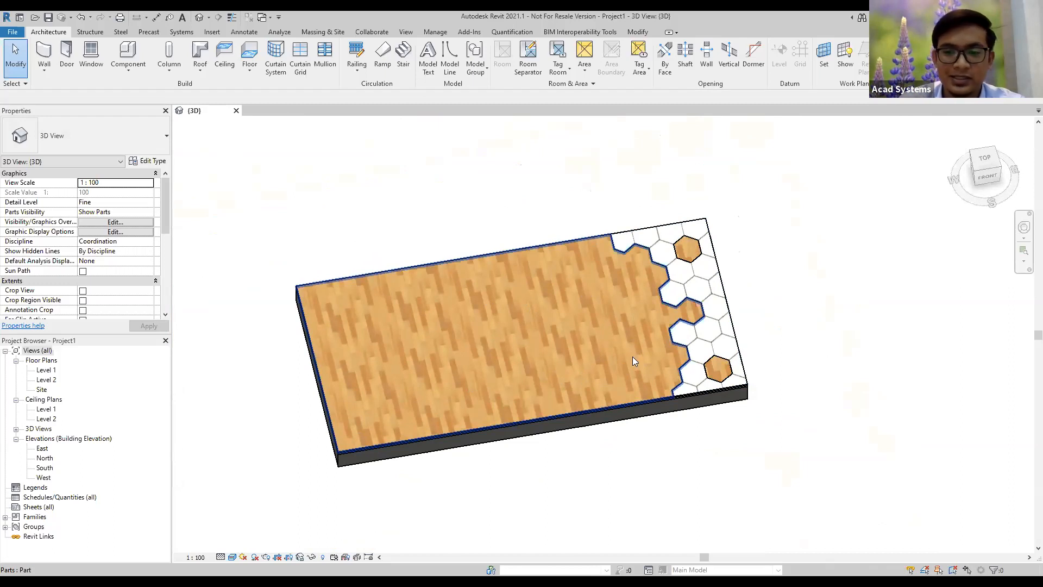
middle_click_drag(585, 333, 617, 309)
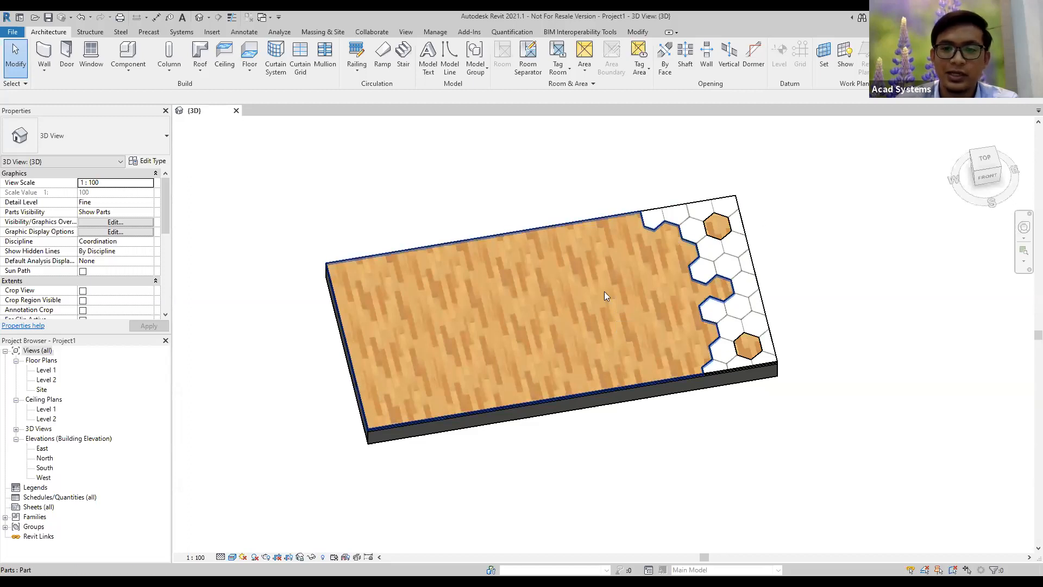
middle_click_drag(637, 296, 617, 321)
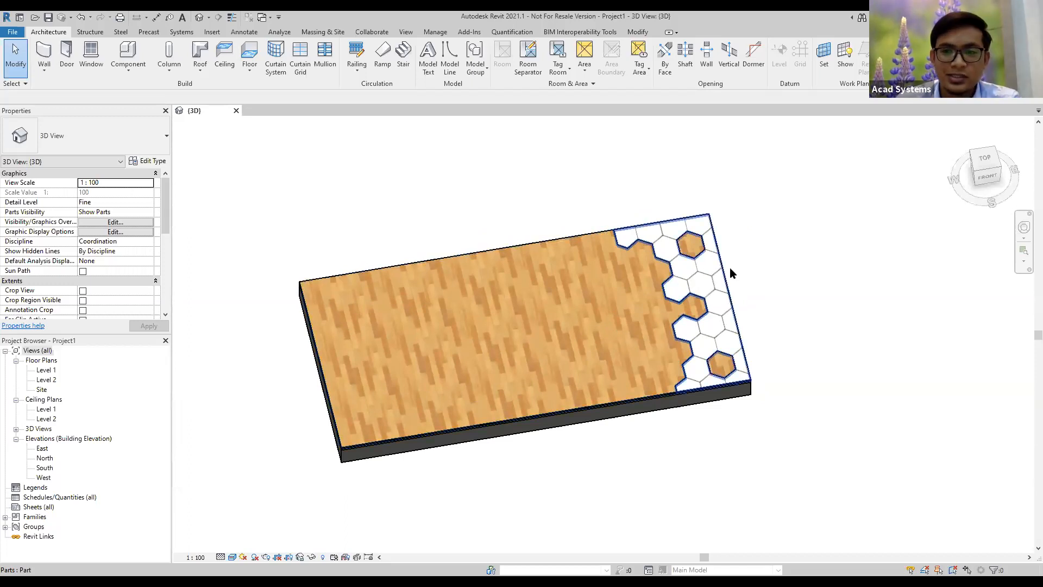
middle_click_drag(754, 294, 773, 289)
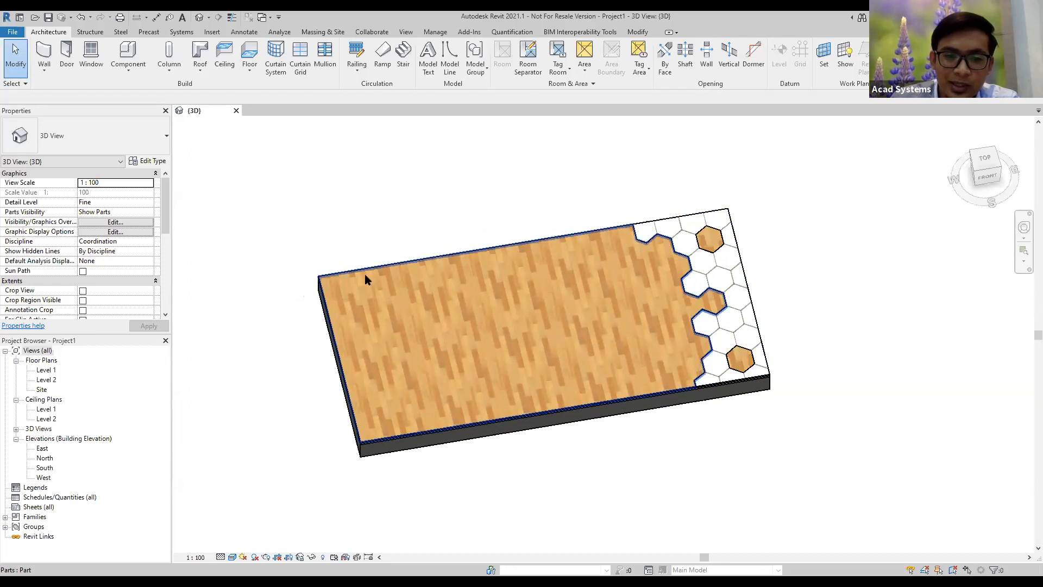
middle_click_drag(640, 212, 632, 265)
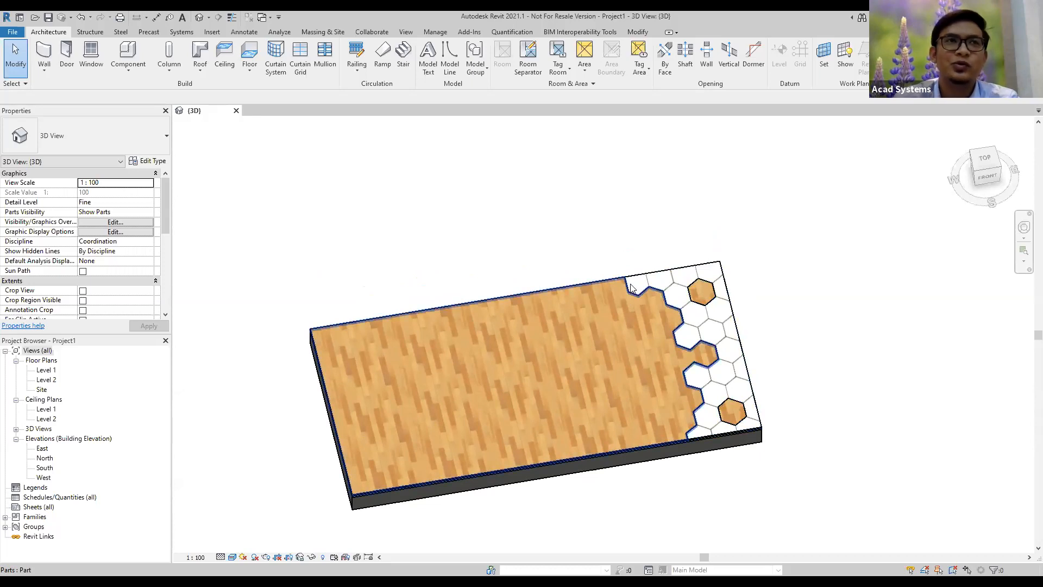
middle_click_drag(597, 276, 613, 259)
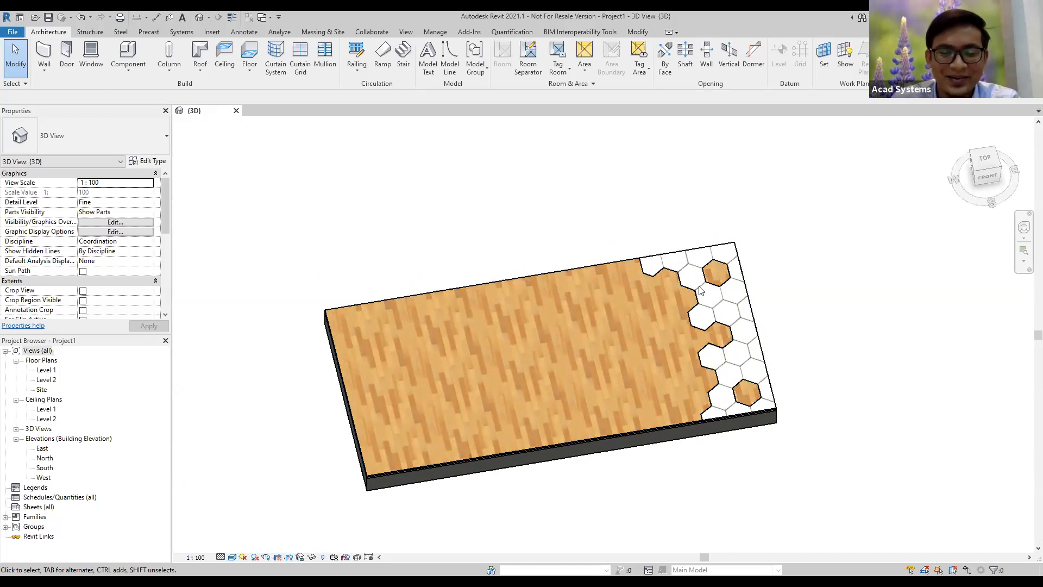
middle_click_drag(607, 237, 604, 266)
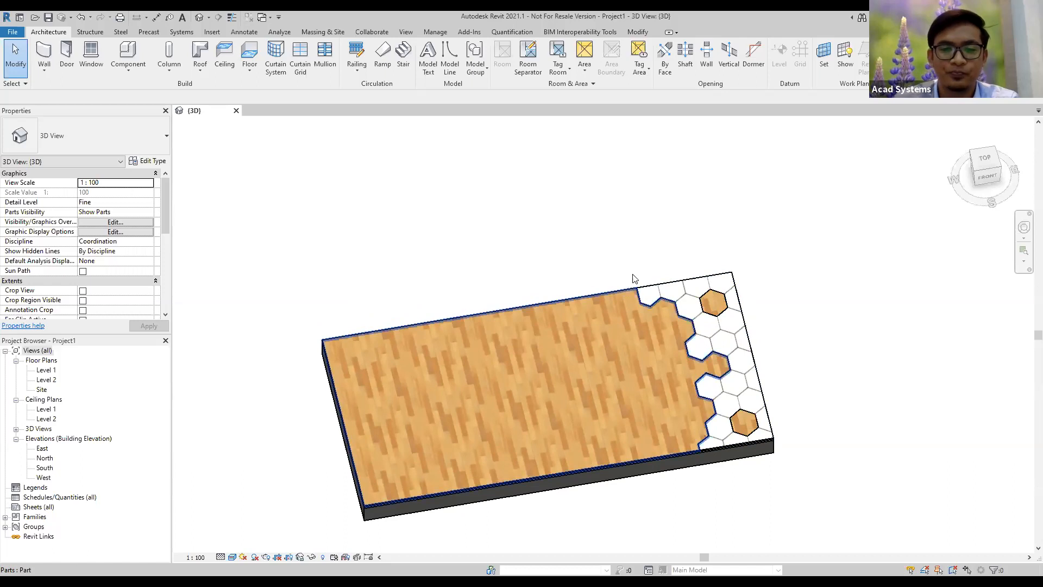
middle_click_drag(622, 266, 626, 242)
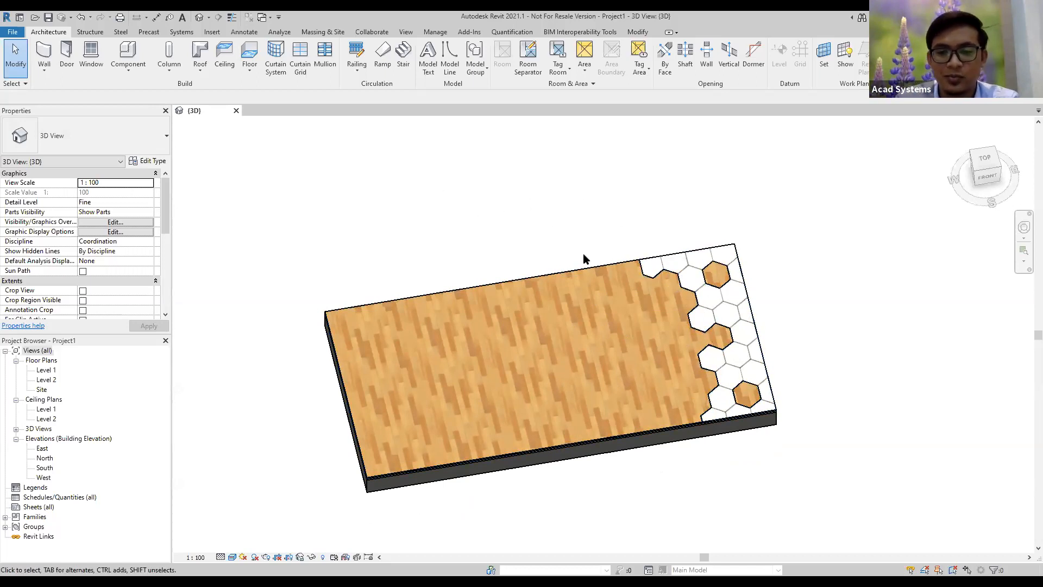
middle_click_drag(630, 318, 593, 320)
middle_click_drag(741, 214, 760, 206)
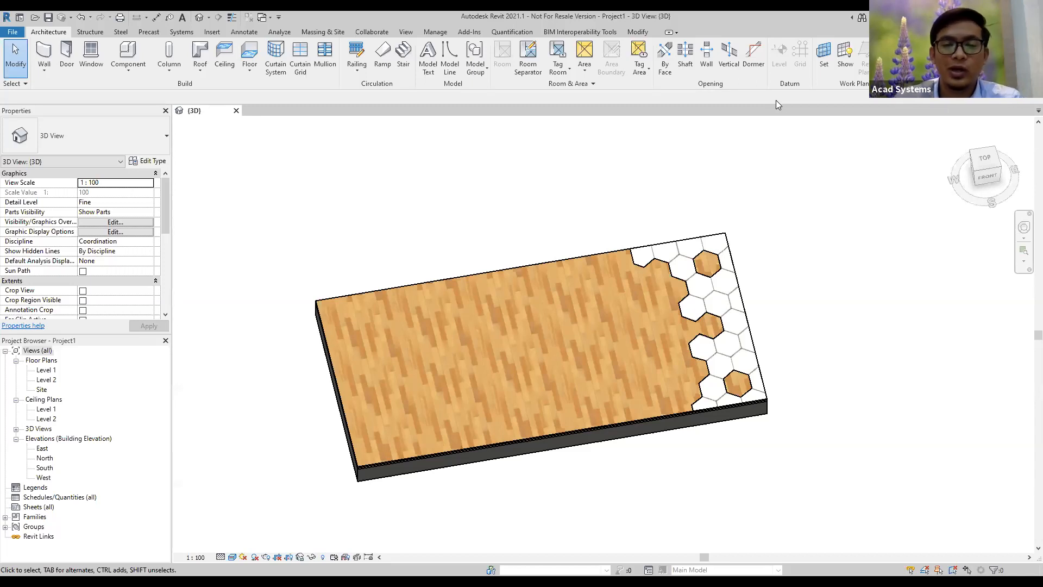
Step: Switch to the web browser and open the events calendar on the acadsystems.com site
key("alt+Tab")
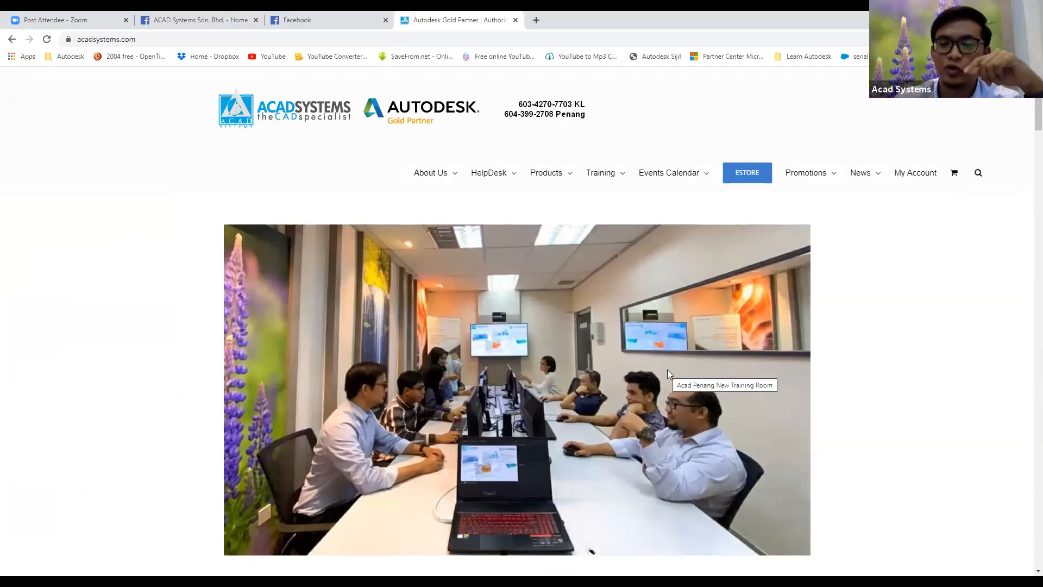
scroll(511, 229, "down", 2)
scroll(538, 217, "up", 2)
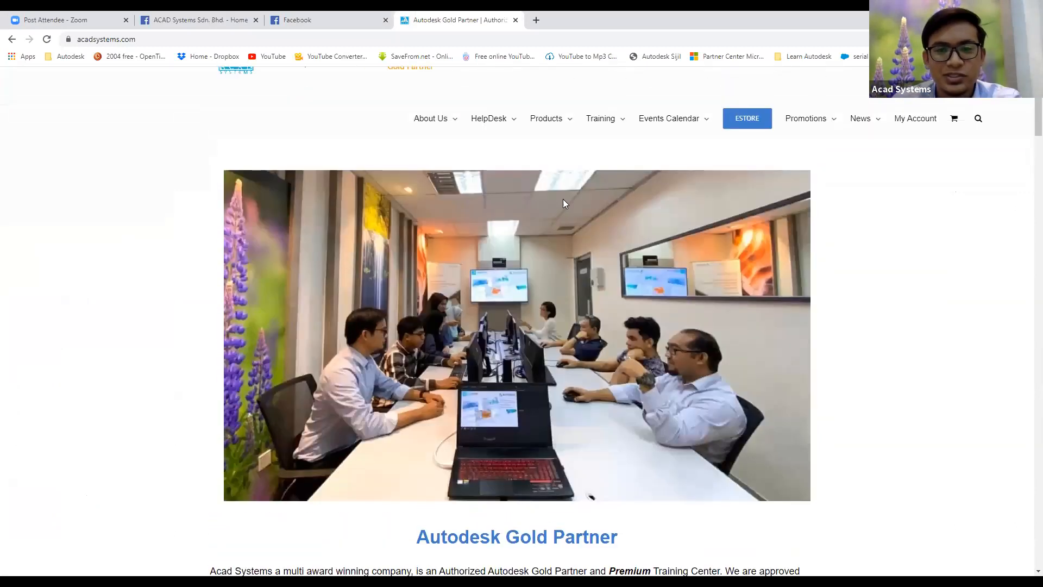
mouse_move(557, 175)
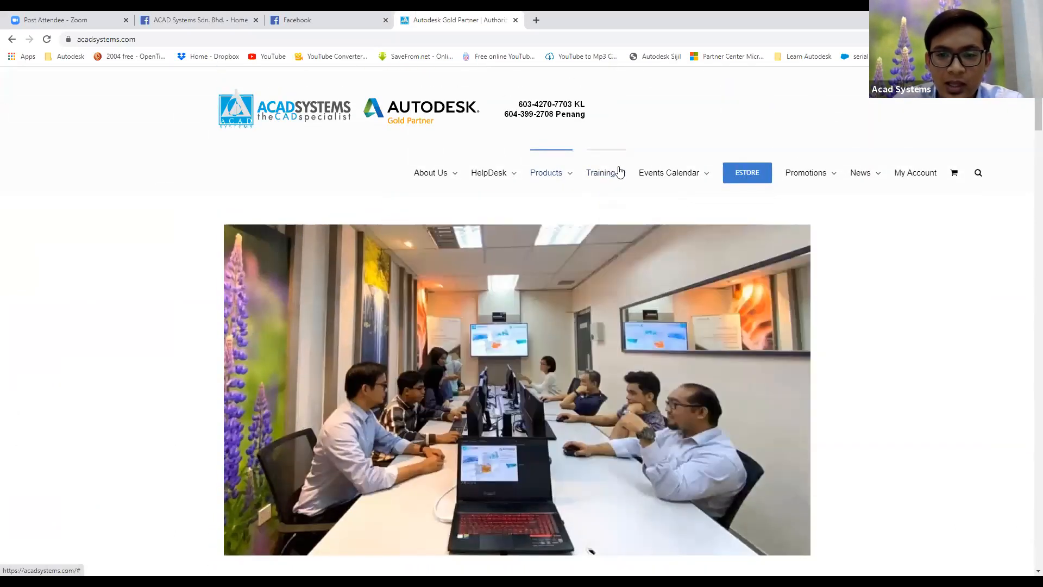
mouse_move(655, 172)
left_click(673, 211)
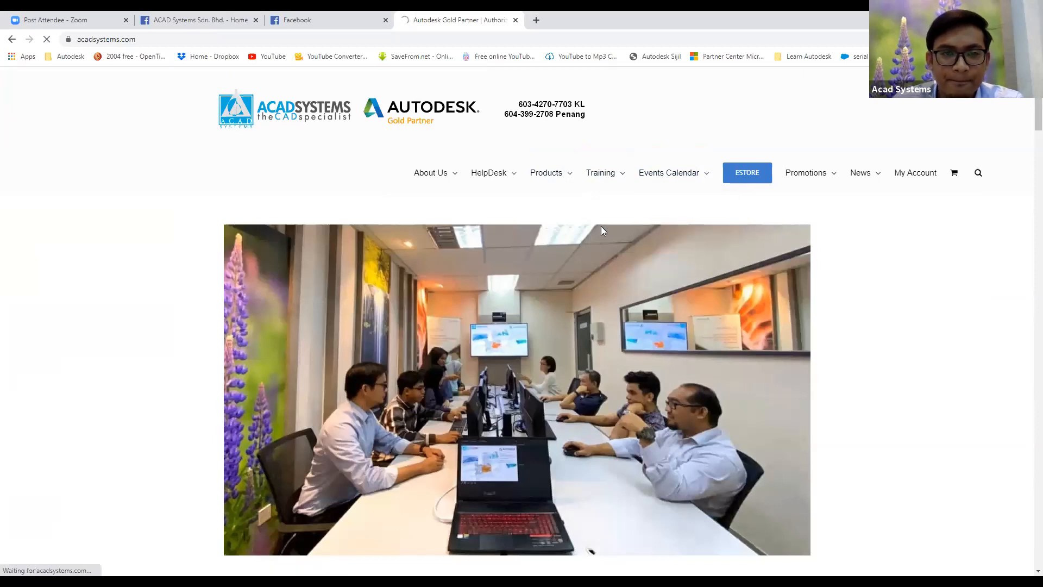
Step: Open the 5 August event Hexagon Tile to Wood Flooring Transition in Revit and read through its lesson details
scroll(568, 282, "down", 7)
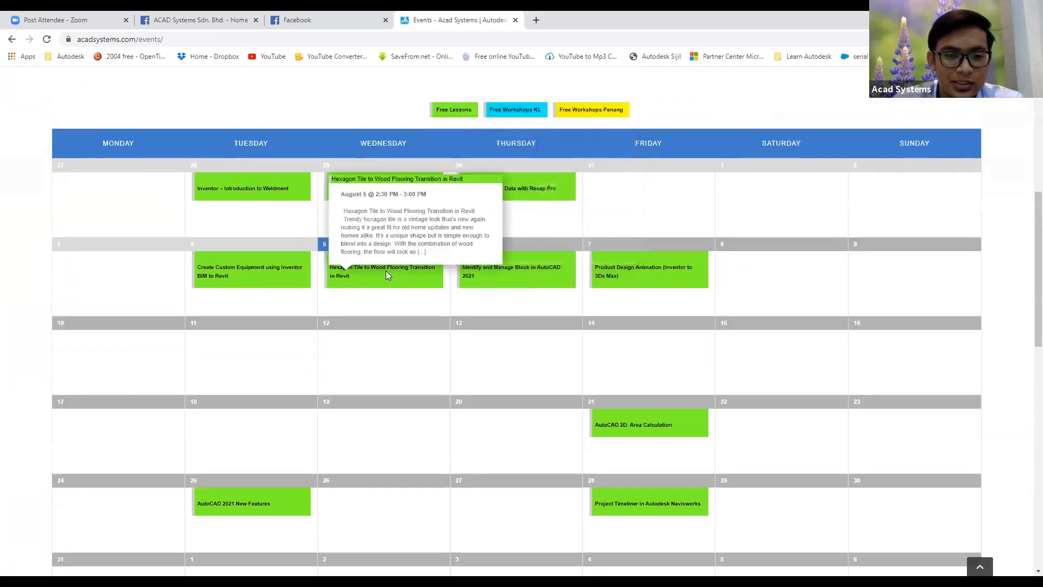
left_click(386, 270)
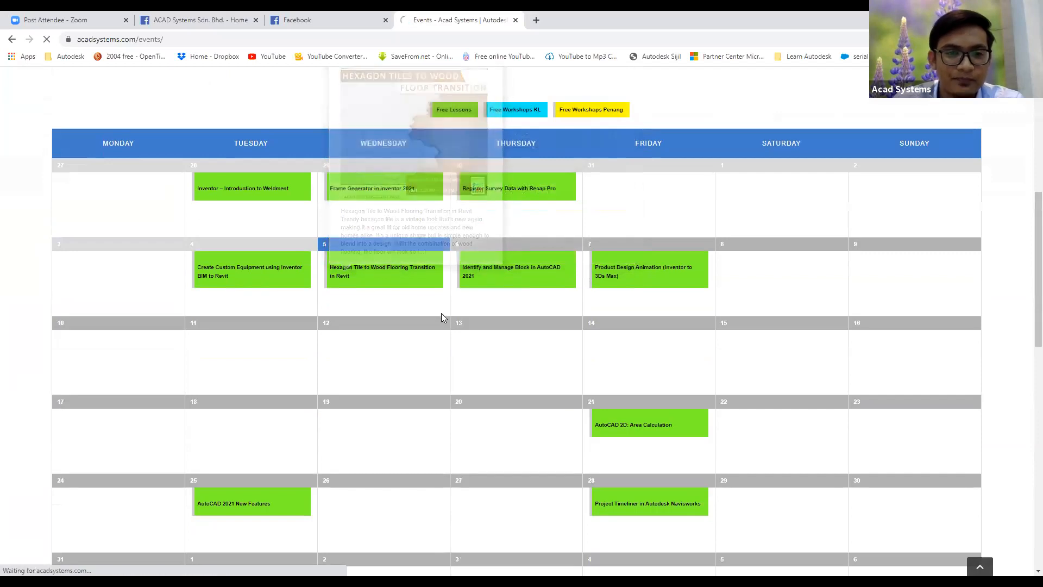
scroll(446, 318, "down", 15)
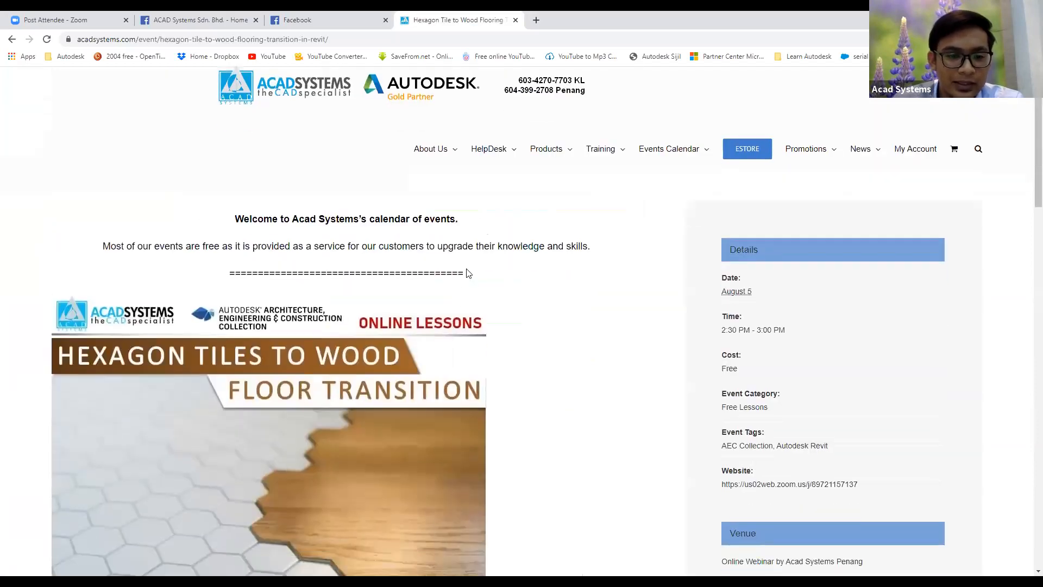
scroll(73, 303, "down", 3)
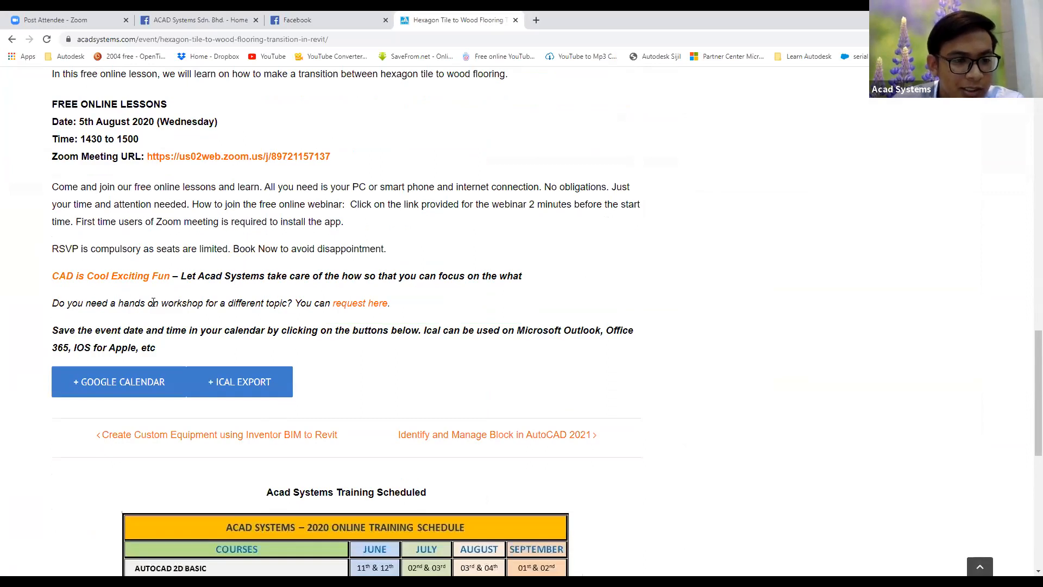
Step: Open the Autodesk Workshop Request page linked from the event description and go to its form
left_click(367, 303)
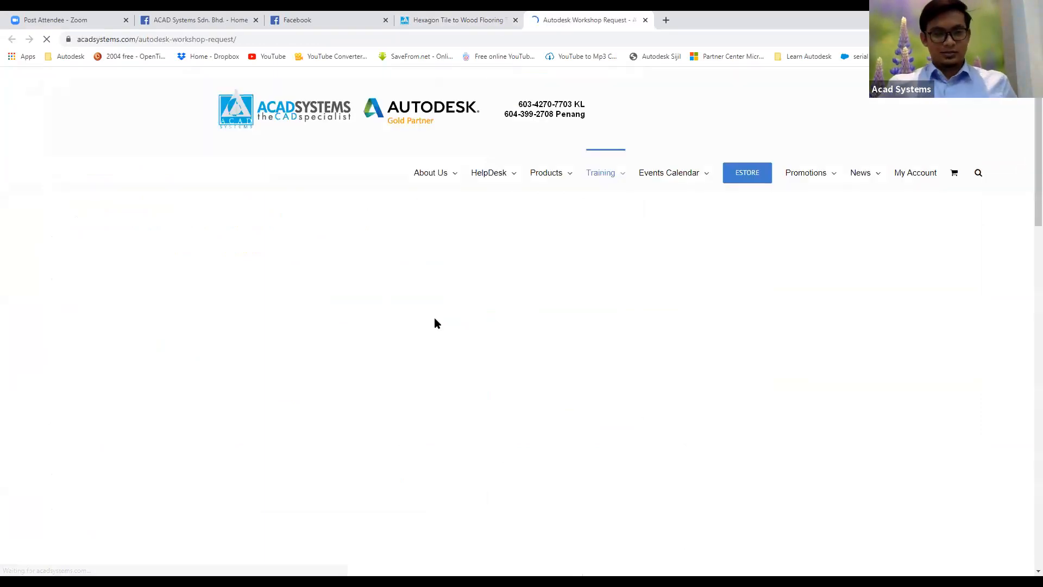
scroll(435, 323, "down", 4)
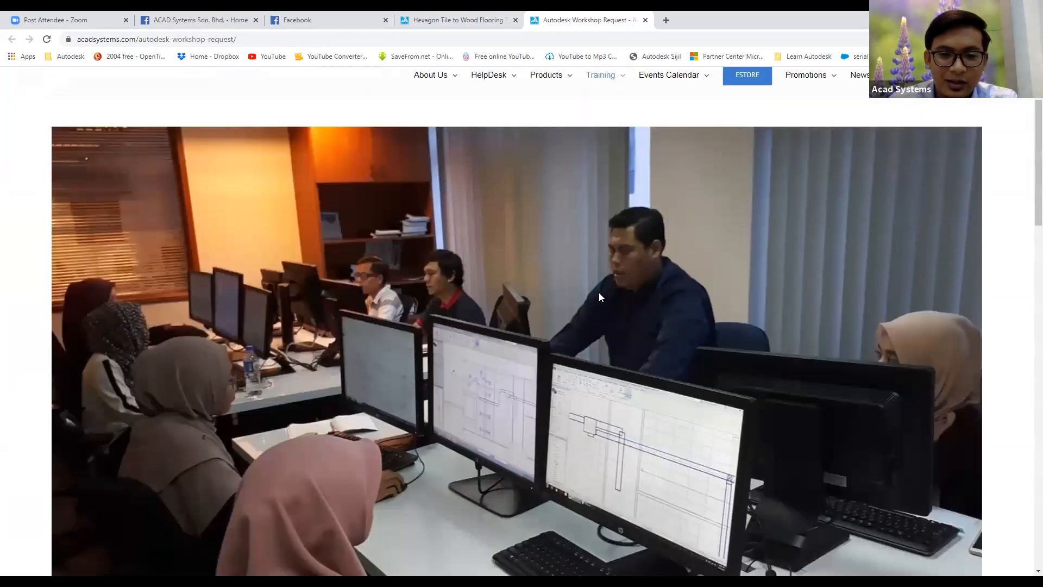
scroll(607, 238, "down", 8)
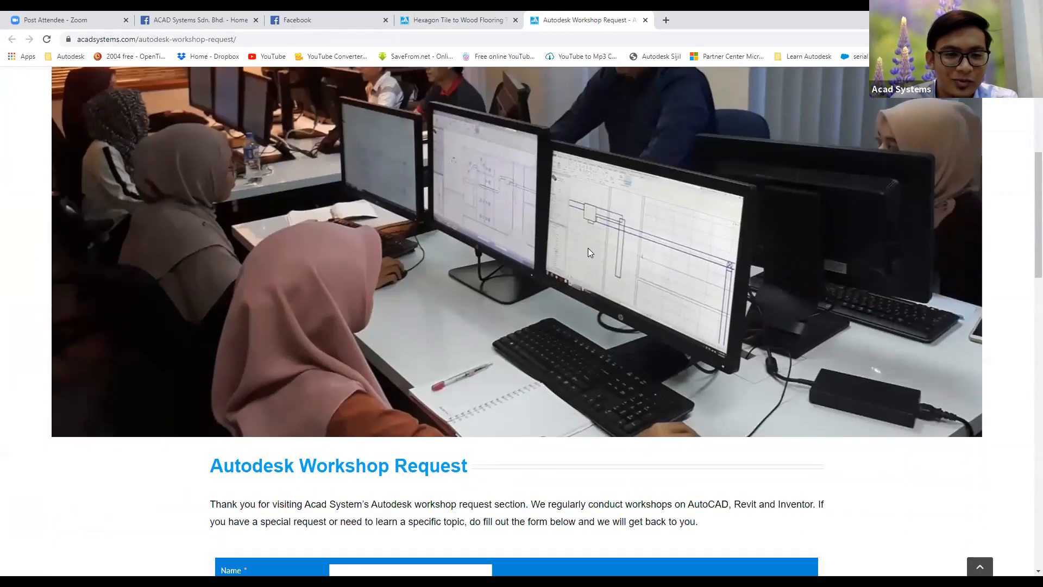
scroll(590, 231, "down", 1)
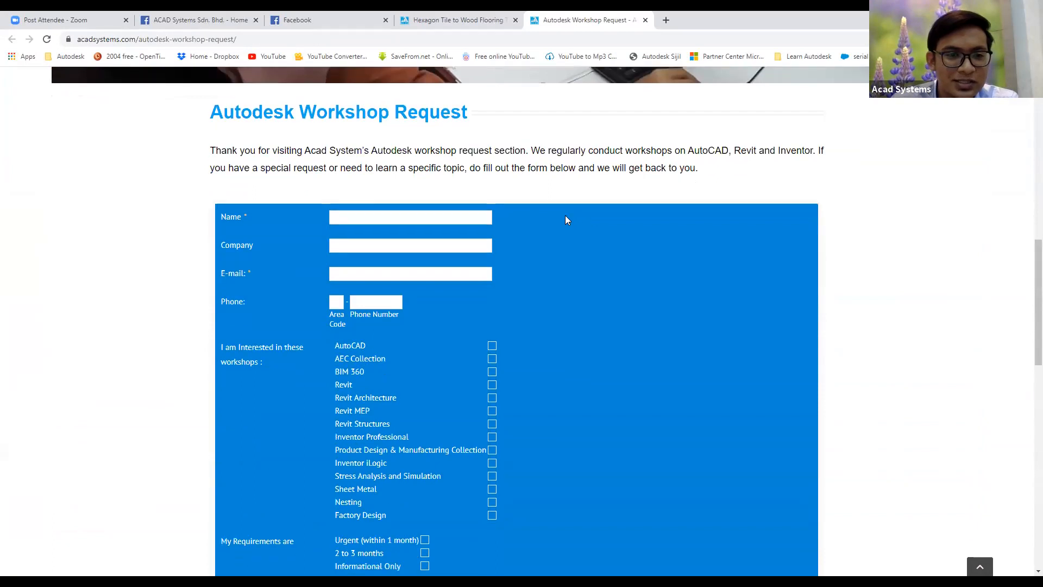
Step: Examine the workshop request form's contact fields, workshop choices, requirements, remarks and submit option
left_click(393, 175)
left_click(274, 204)
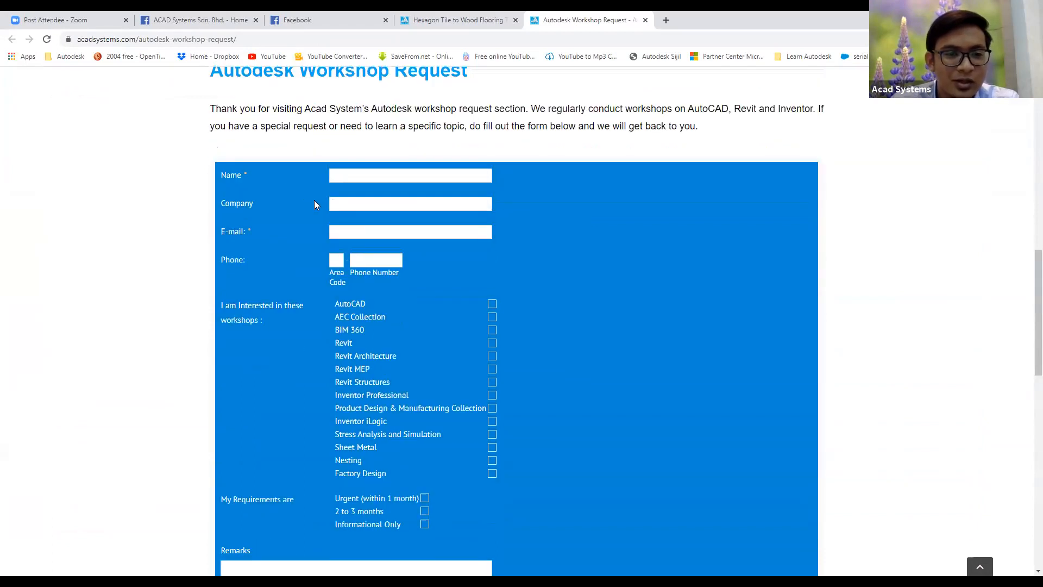
scroll(261, 301, "down", 2)
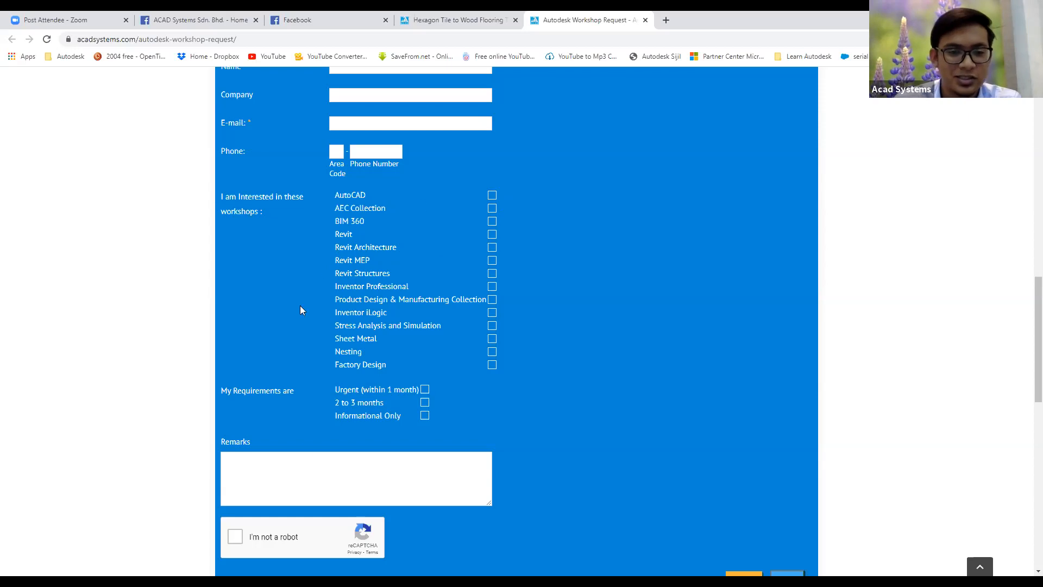
scroll(324, 343, "down", 3)
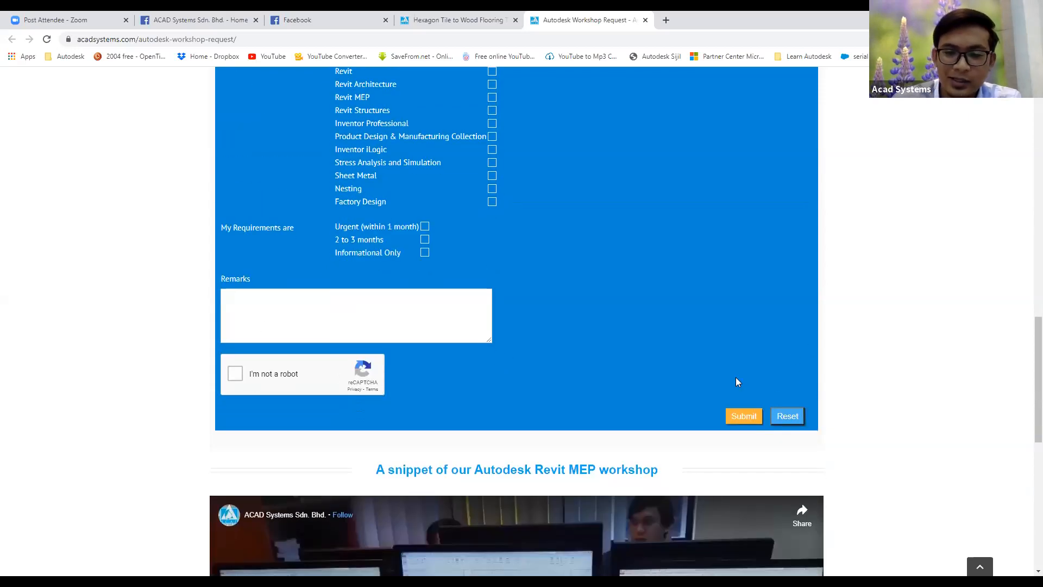
scroll(755, 302, "up", 12)
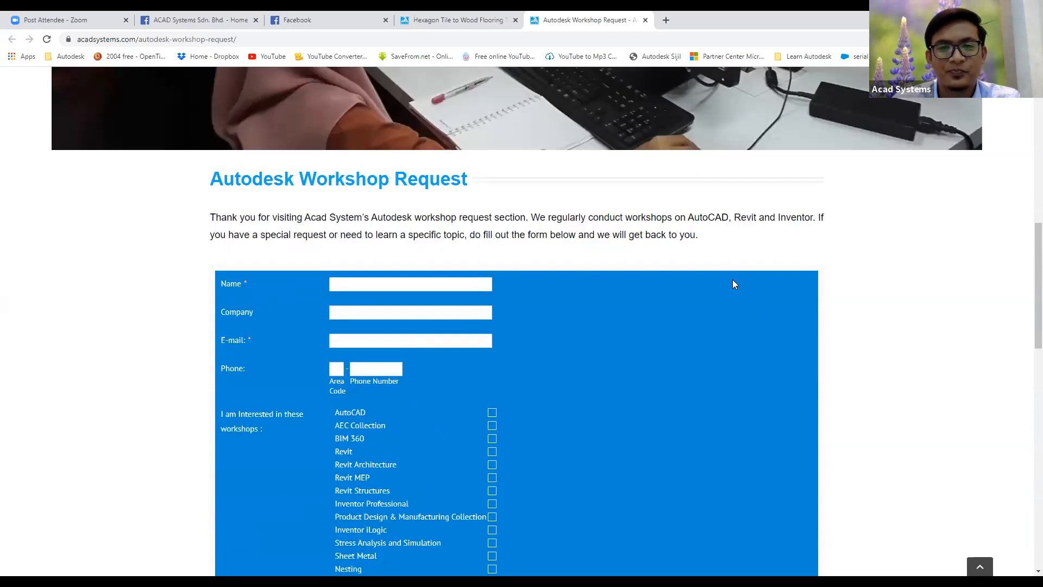
scroll(715, 294, "up", 3)
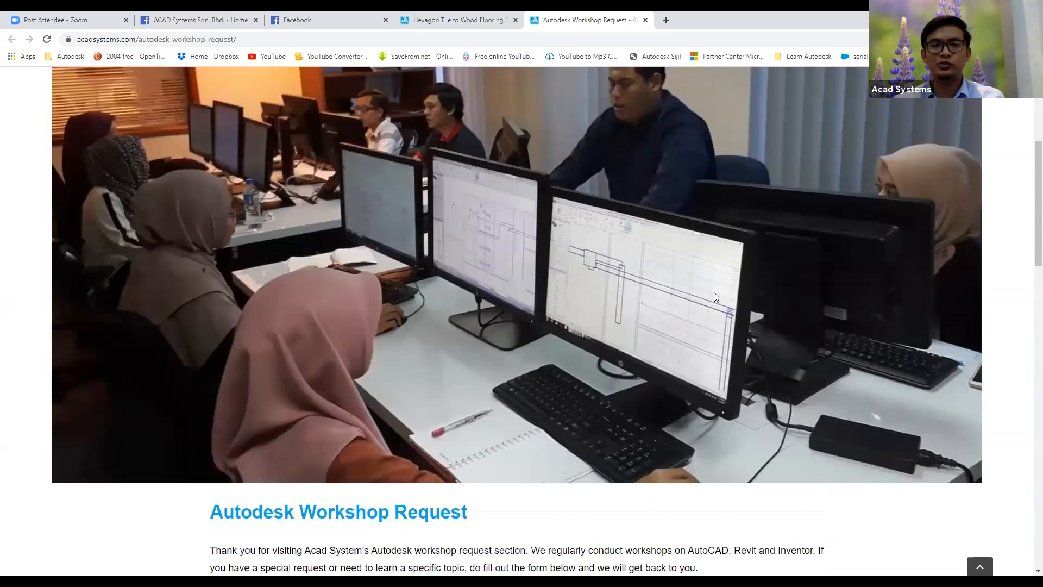
scroll(717, 292, "up", 3)
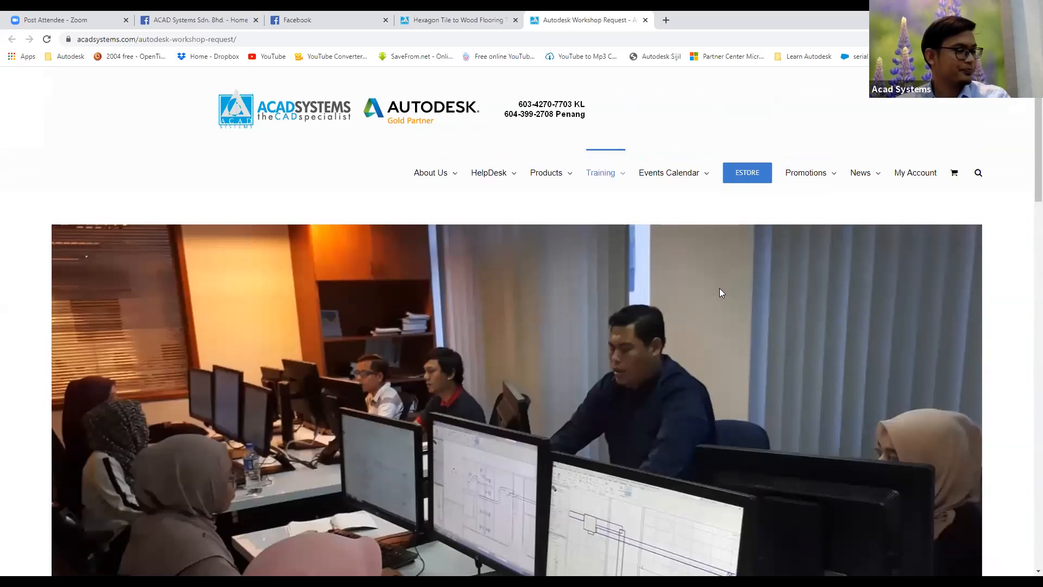